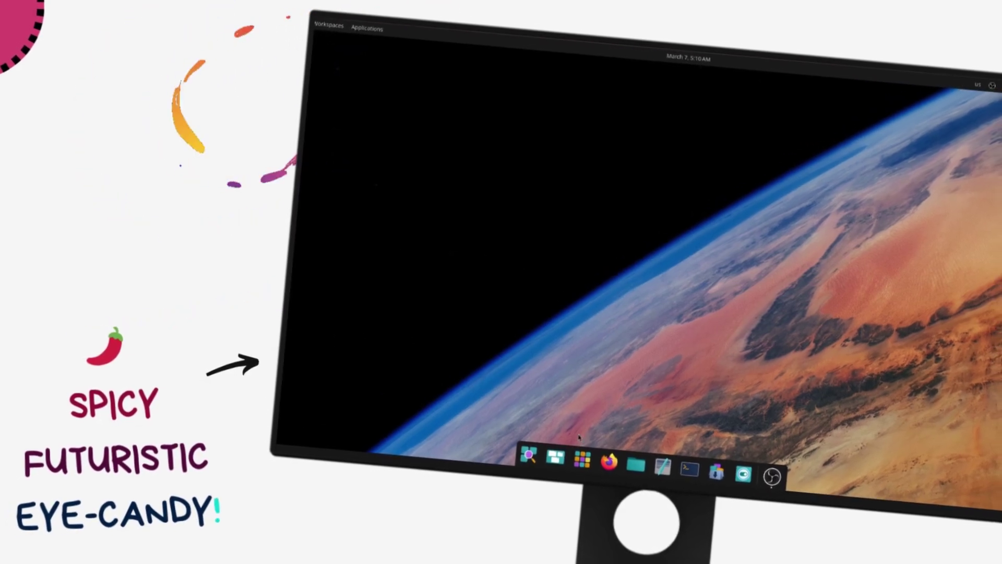
- Switch the desktop to light mode in Appearance settings, then back to dark mode
click(583, 458)
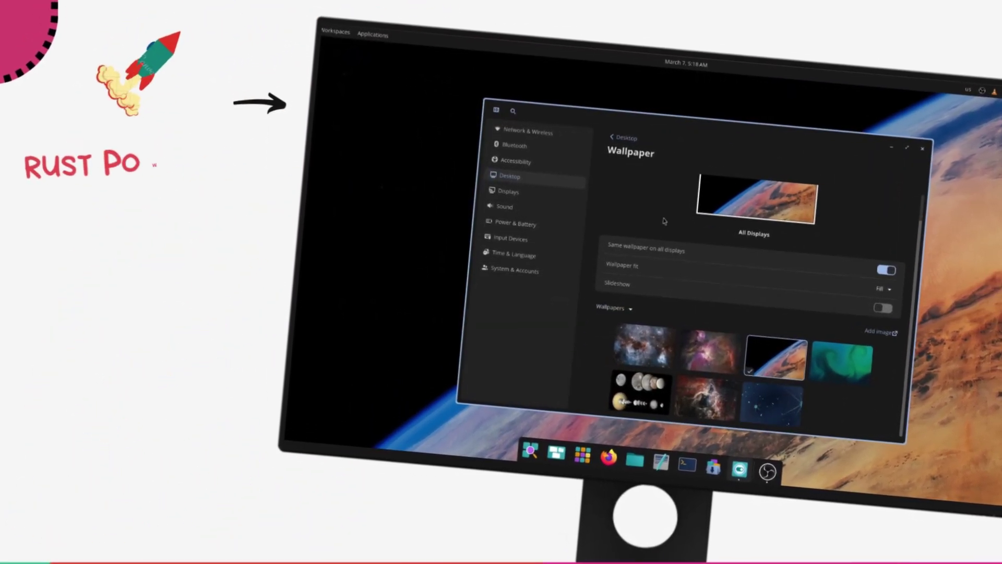
click(626, 135)
click(653, 214)
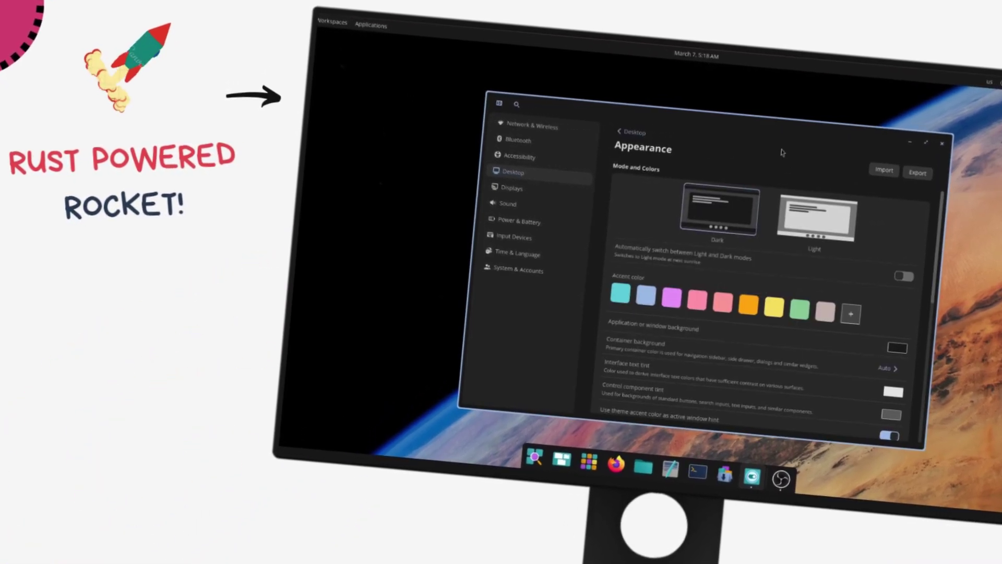
click(769, 198)
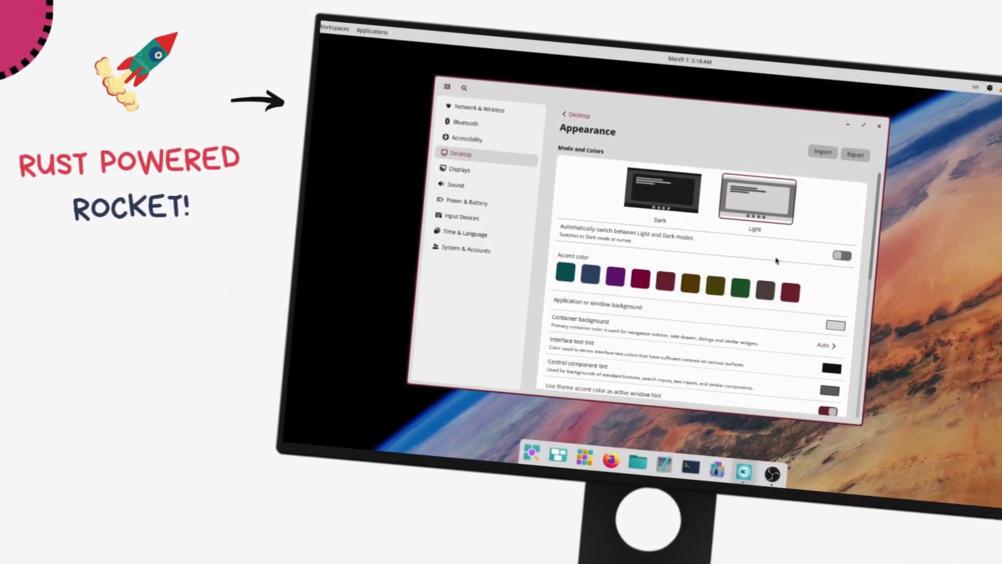
key(super)
key(Escape)
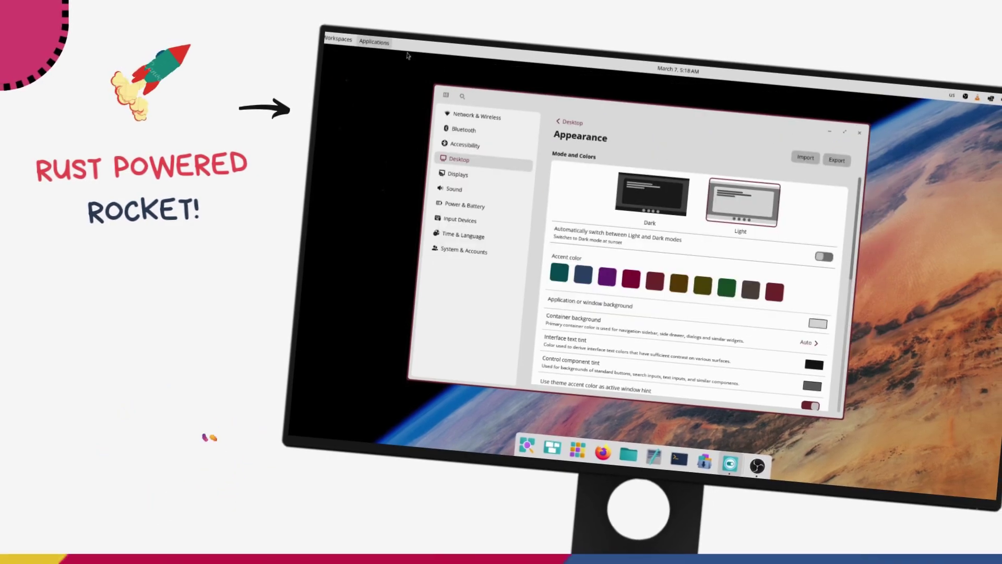
click(659, 207)
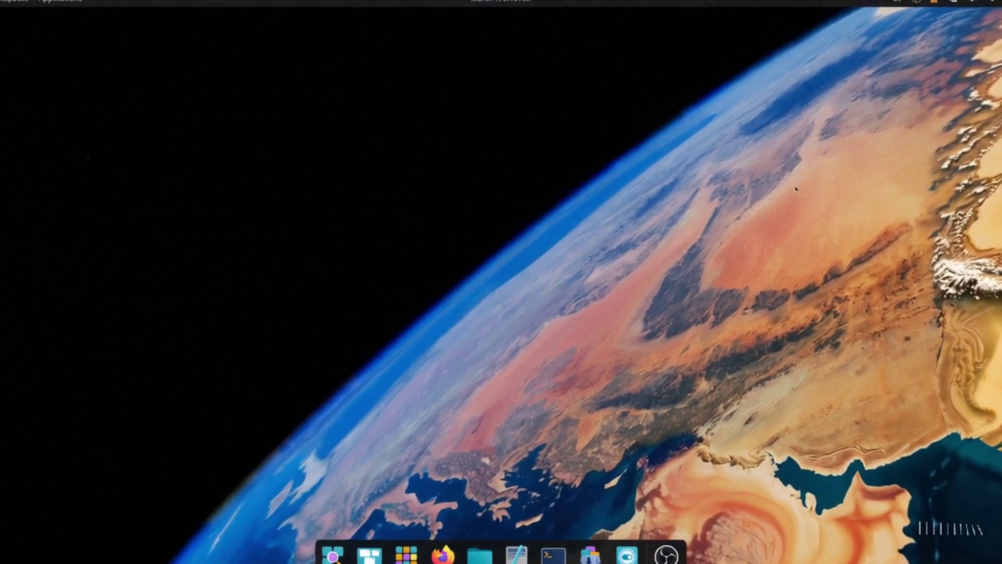
- Search the app launcher for 'fire', then preview the workspaces overview
click(333, 553)
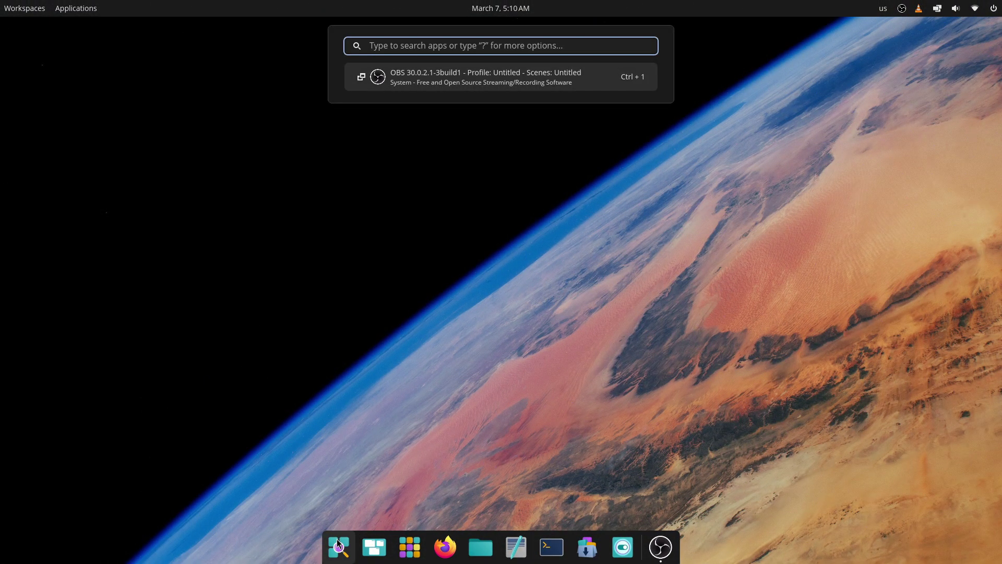
click(339, 545)
click(338, 545)
text(fire)
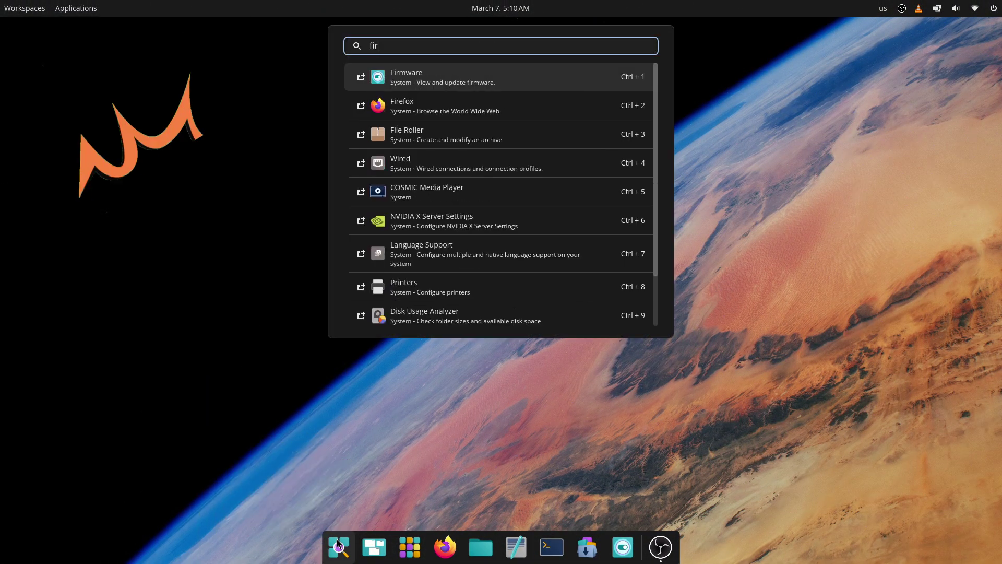
click(374, 547)
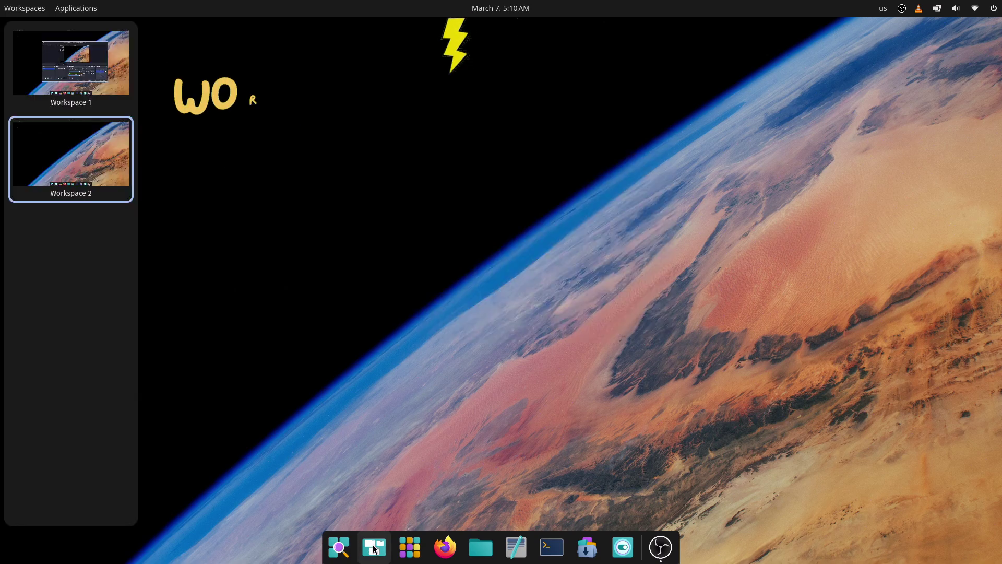
click(103, 159)
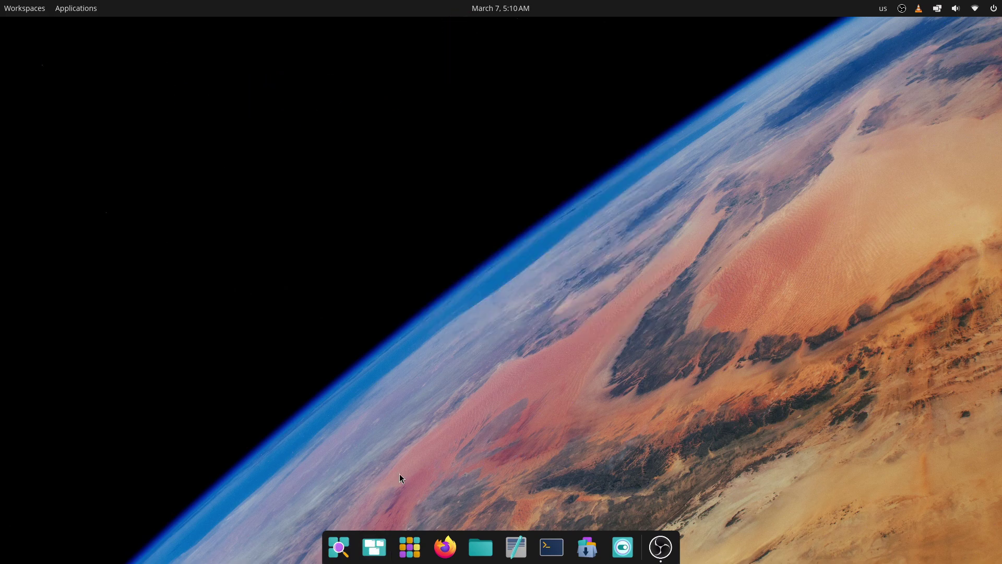
- Browse the Office, System and Utilities groups in the app library
click(409, 544)
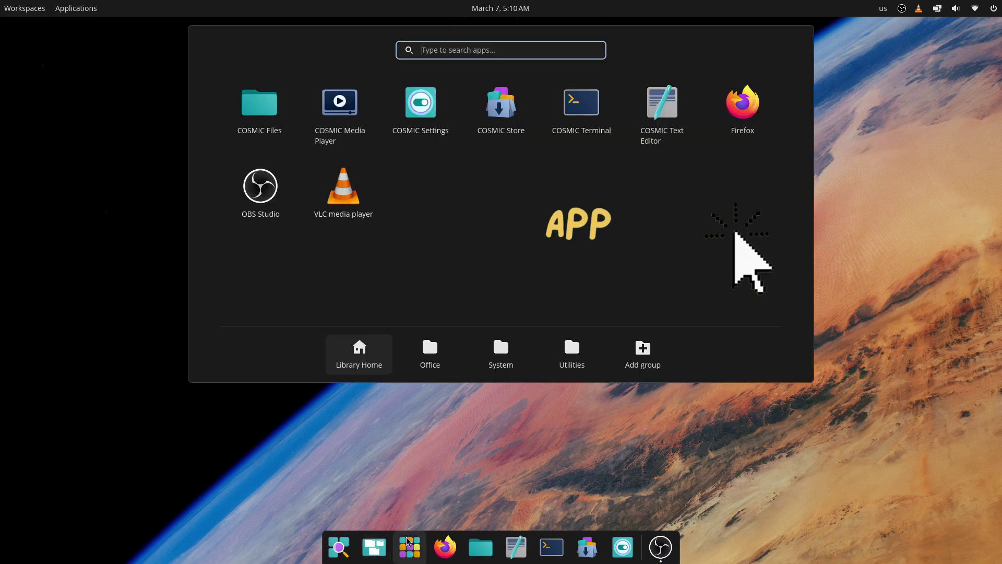
click(430, 350)
click(500, 348)
click(553, 360)
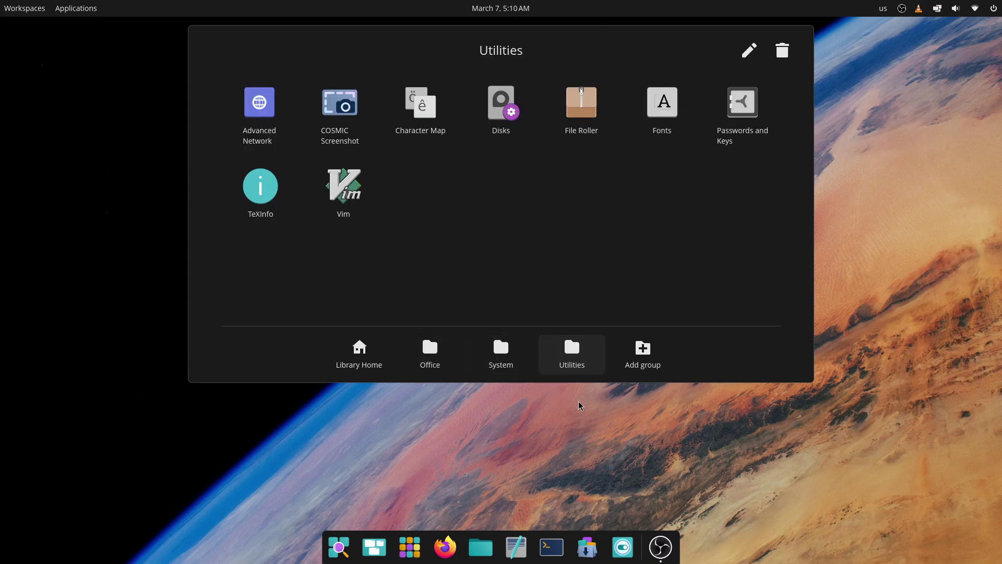
click(615, 428)
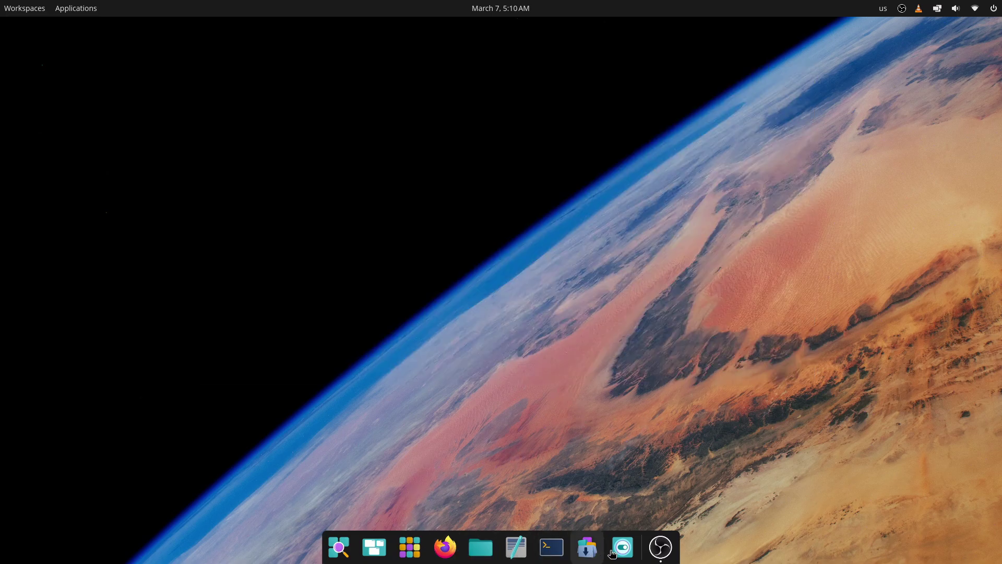
- Check the panel's calendar, keyboard layout and window tiling menus
click(518, 10)
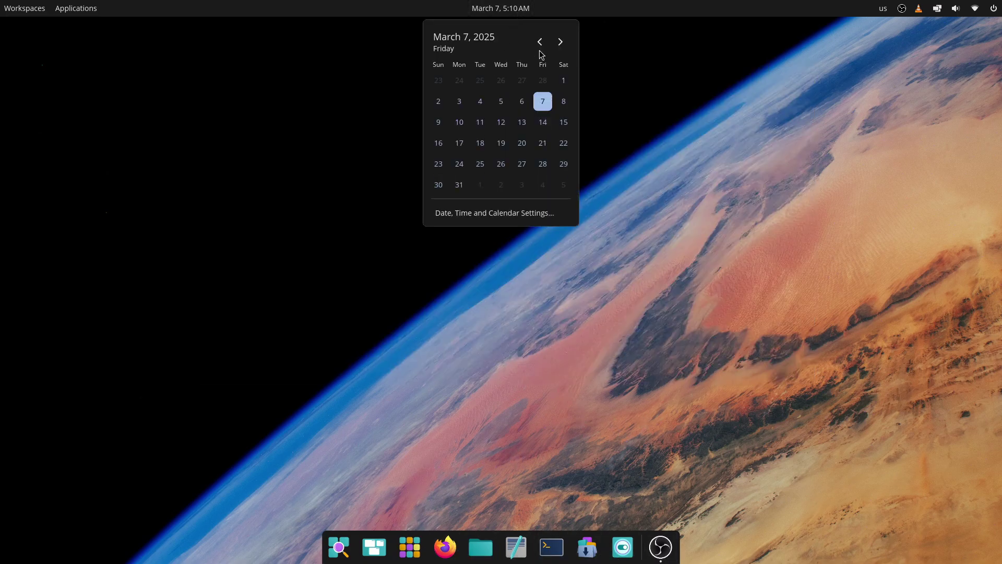
click(869, 93)
click(883, 7)
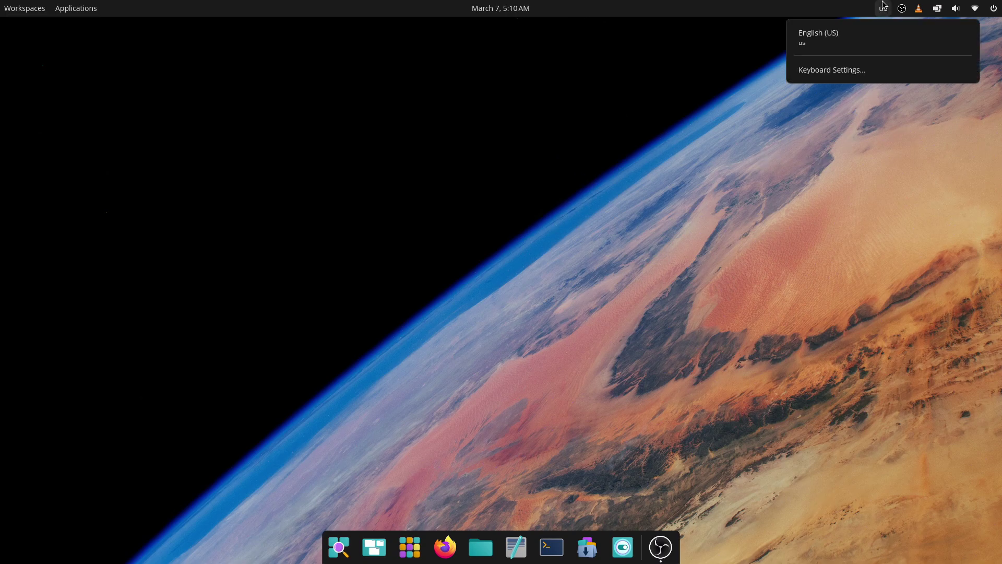
click(731, 74)
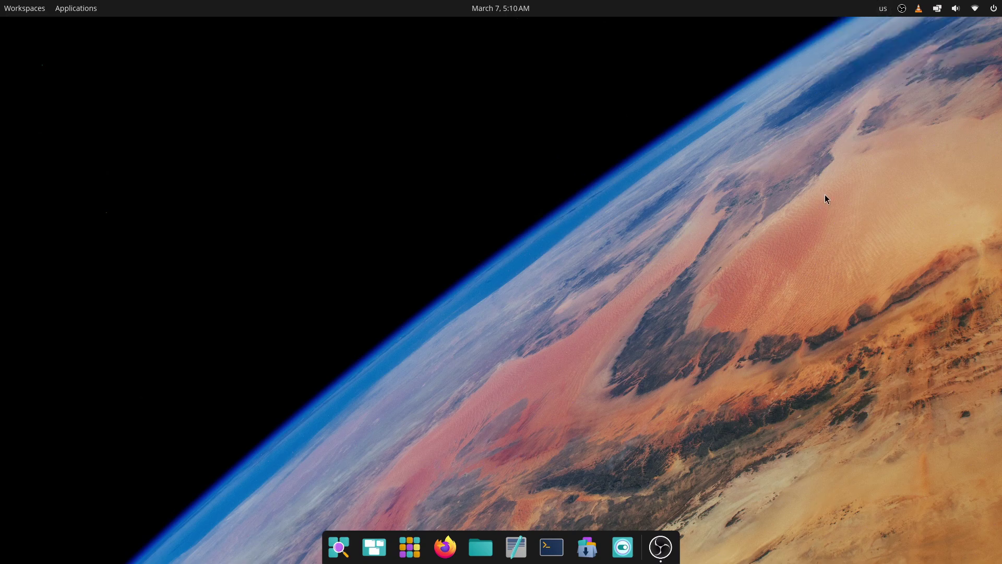
click(938, 9)
click(955, 9)
- Raise the output volume to 85%, view network and power menus, then the desktop context menu
click(956, 8)
drag(880, 42, 917, 40)
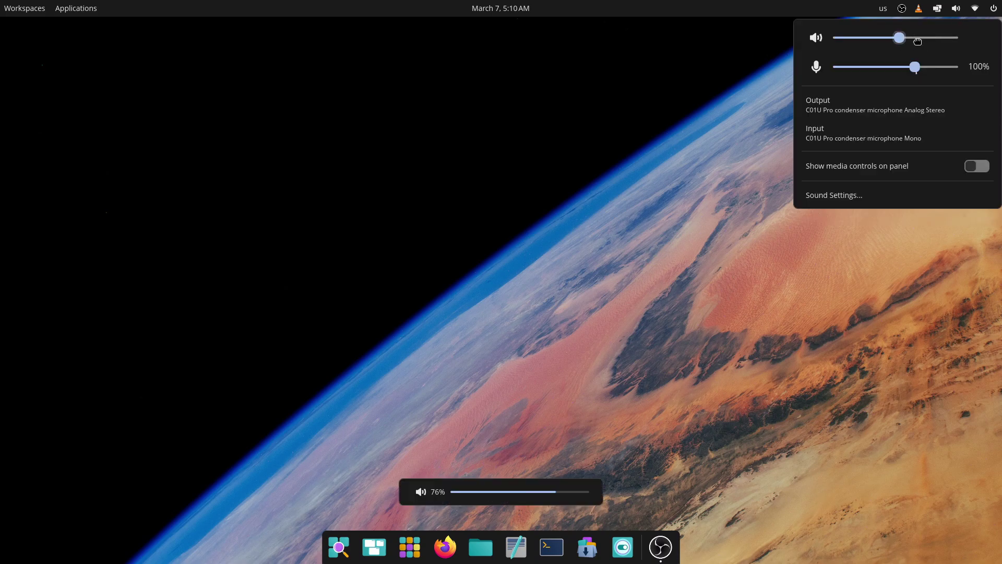
click(975, 9)
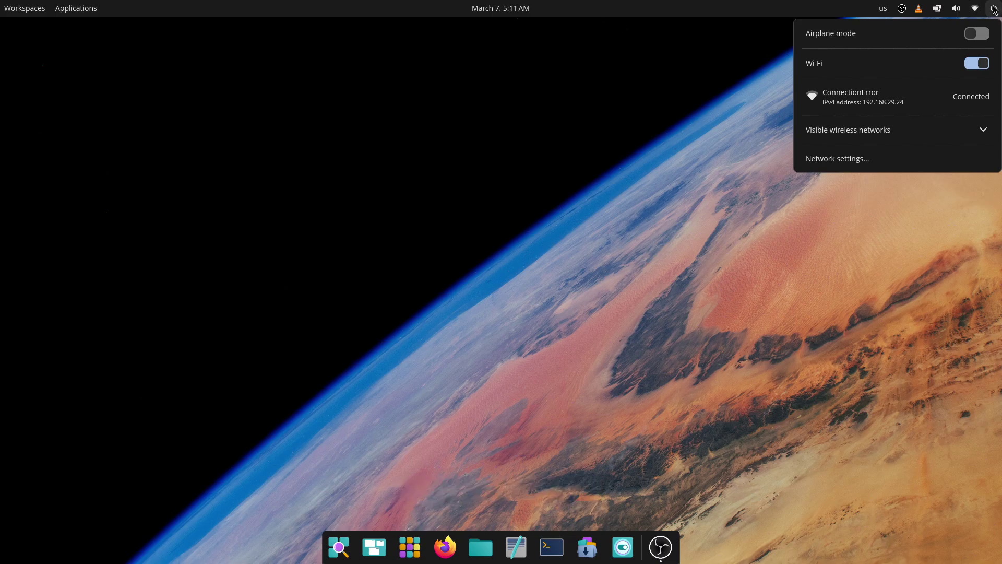
click(994, 9)
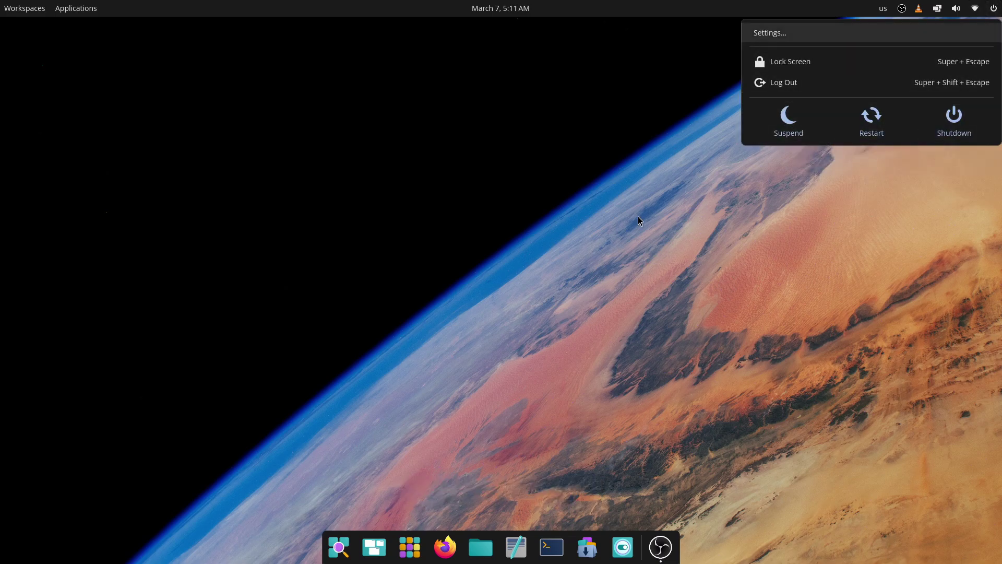
click(608, 250)
right_click(486, 186)
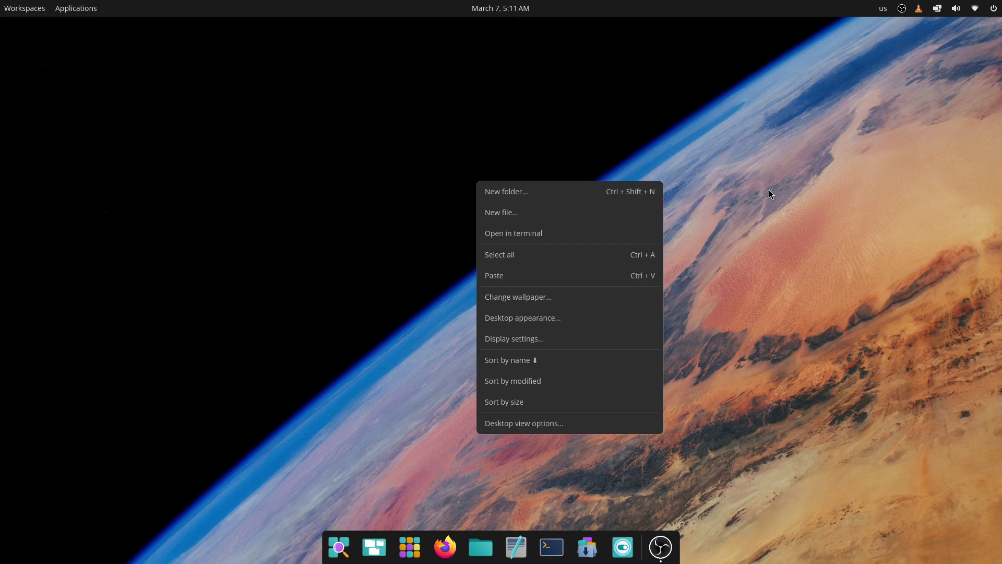
click(769, 194)
click(472, 547)
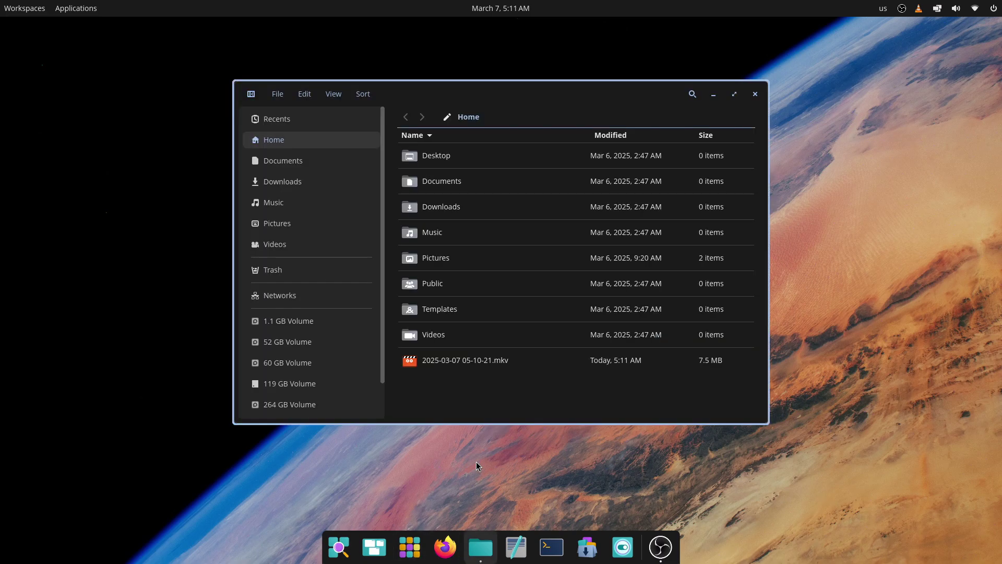
drag(524, 121, 367, 77)
click(150, 126)
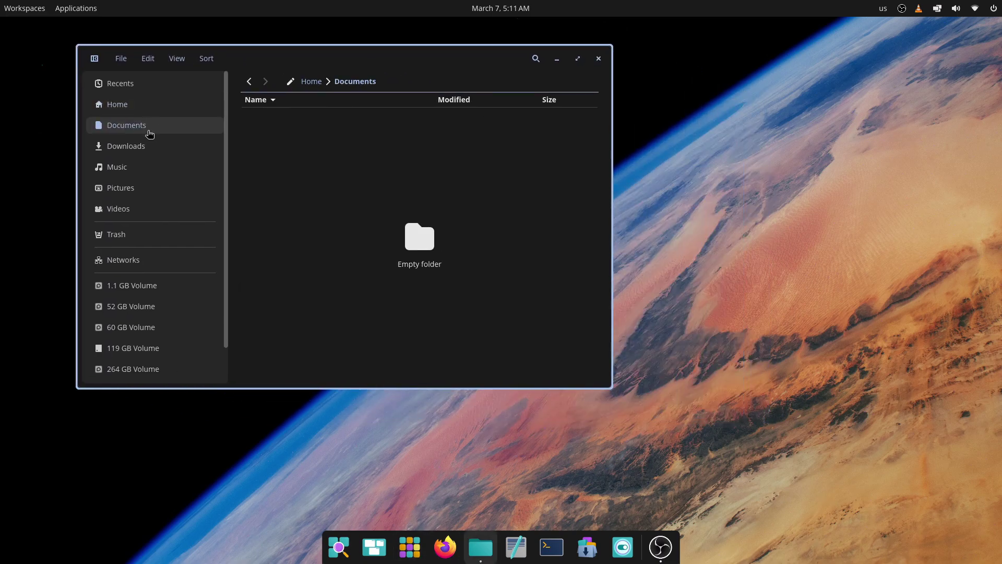
click(150, 146)
click(149, 188)
click(147, 209)
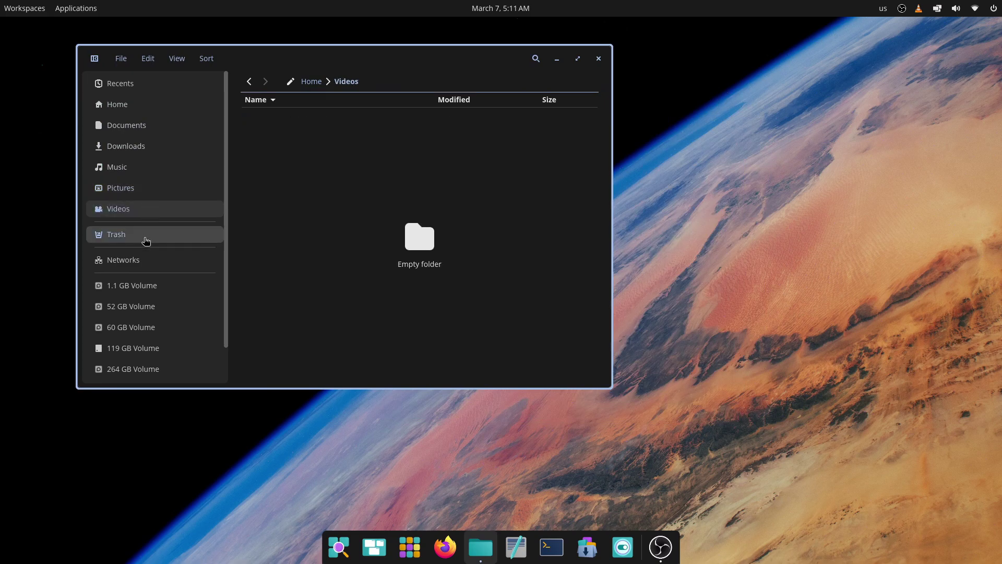
click(144, 234)
click(143, 102)
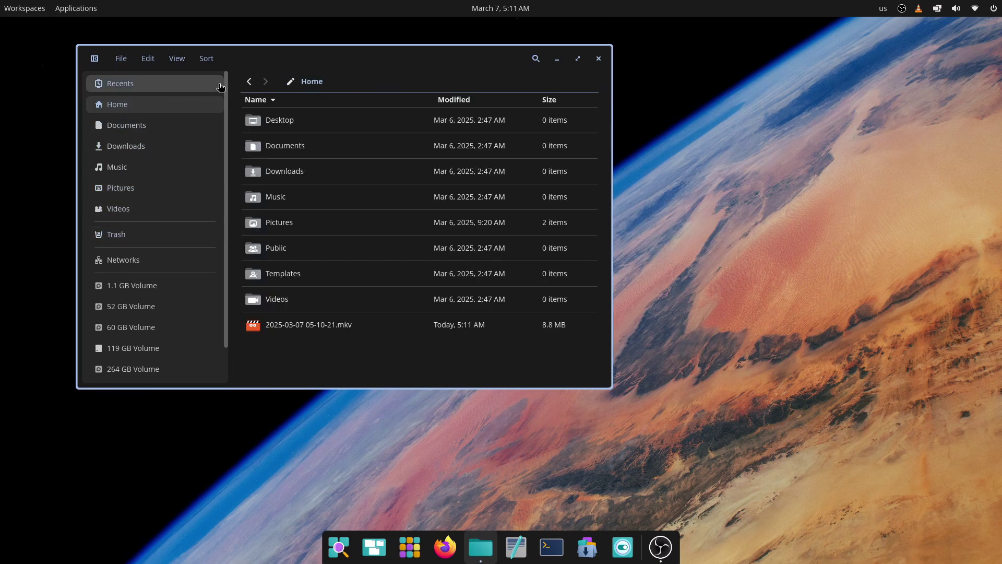
click(120, 59)
click(138, 61)
click(140, 60)
click(172, 60)
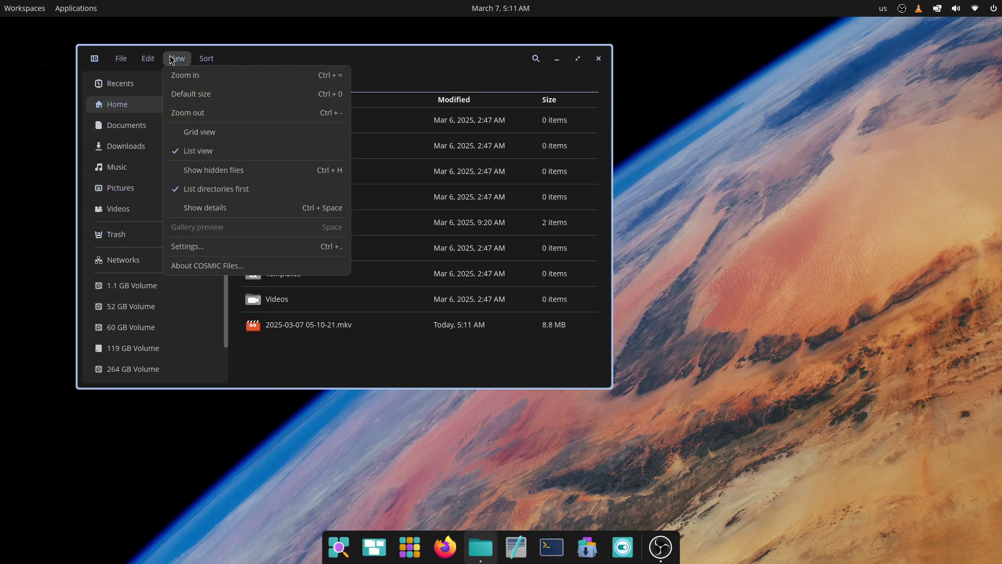
click(229, 266)
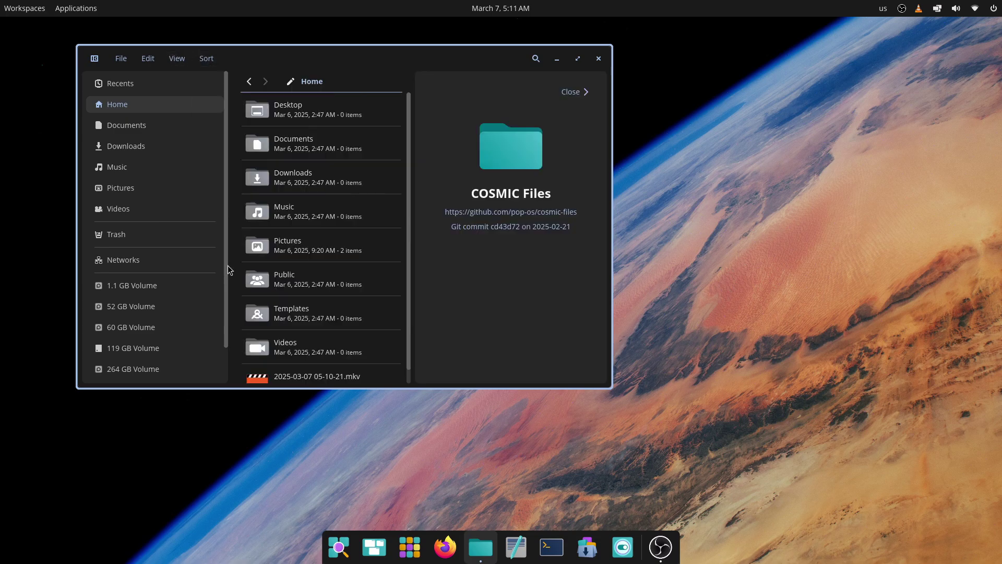
click(574, 92)
click(574, 59)
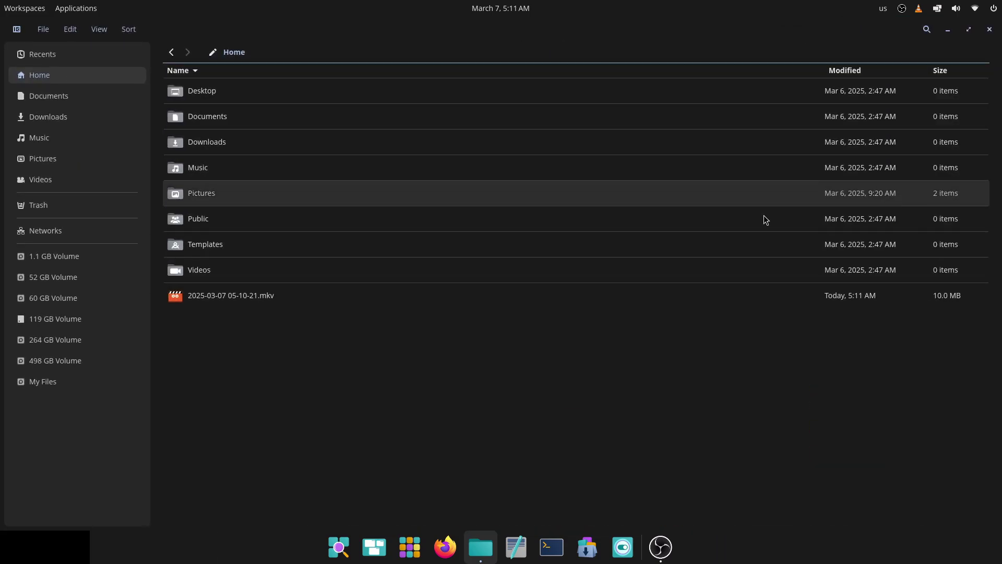
click(966, 31)
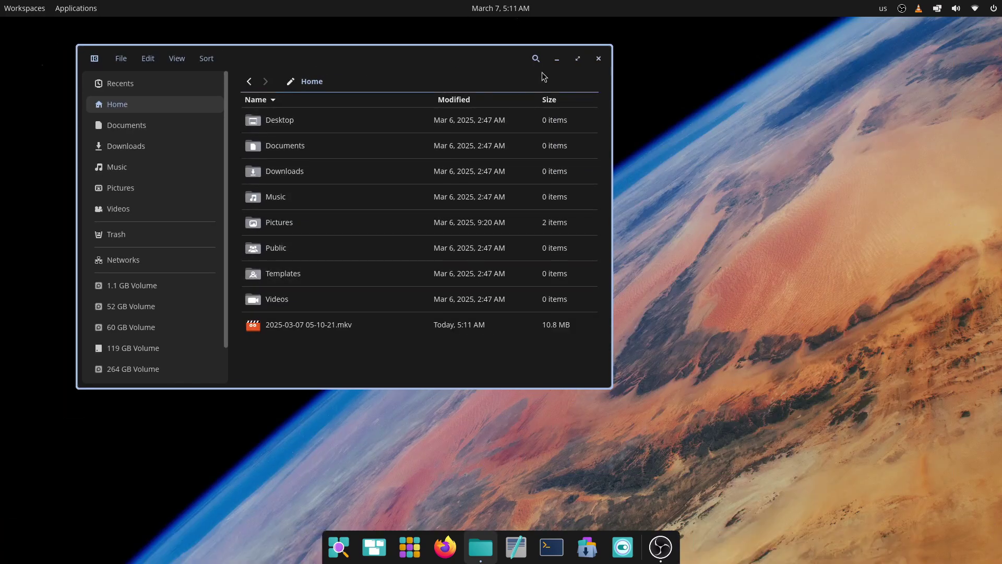
click(574, 59)
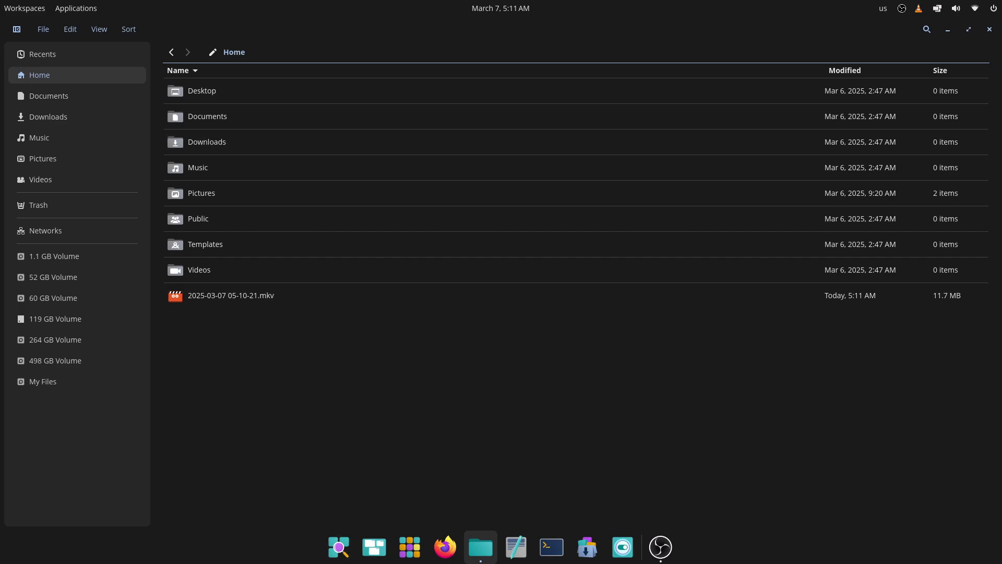
click(969, 29)
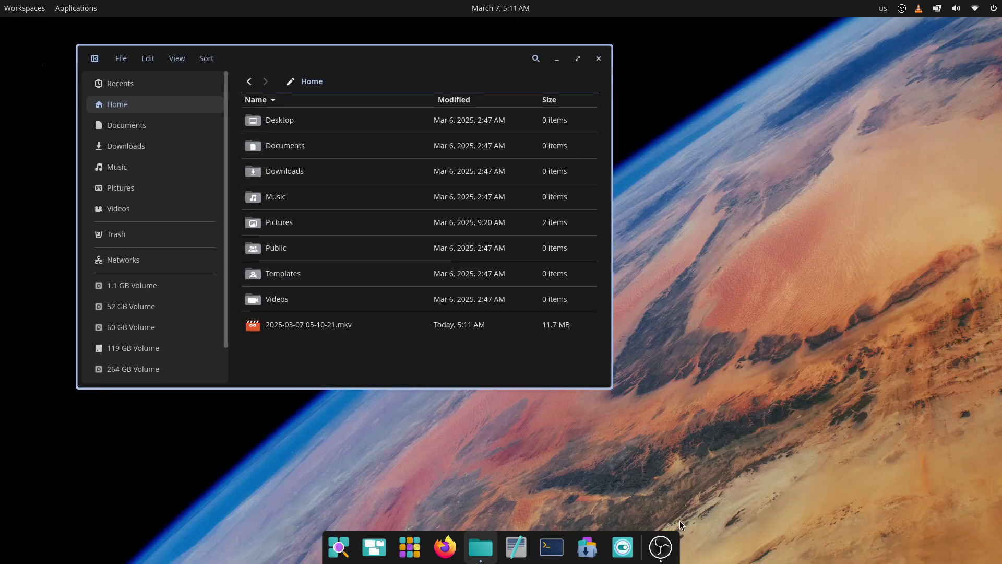
click(599, 58)
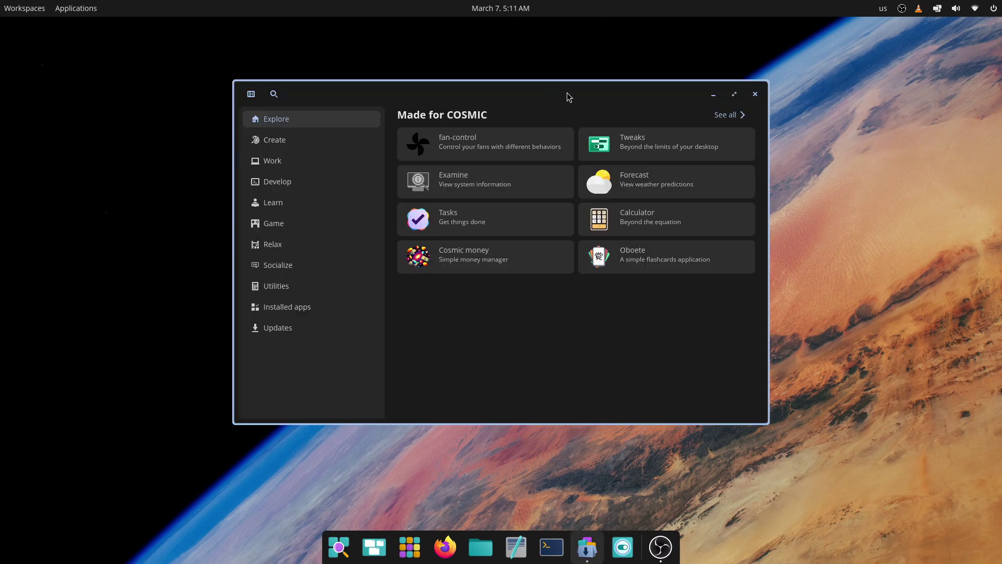
- Move the COSMIC Store window up-left and enlarge it to show more apps
drag(482, 92, 384, 56)
scroll(418, 197, down, 5)
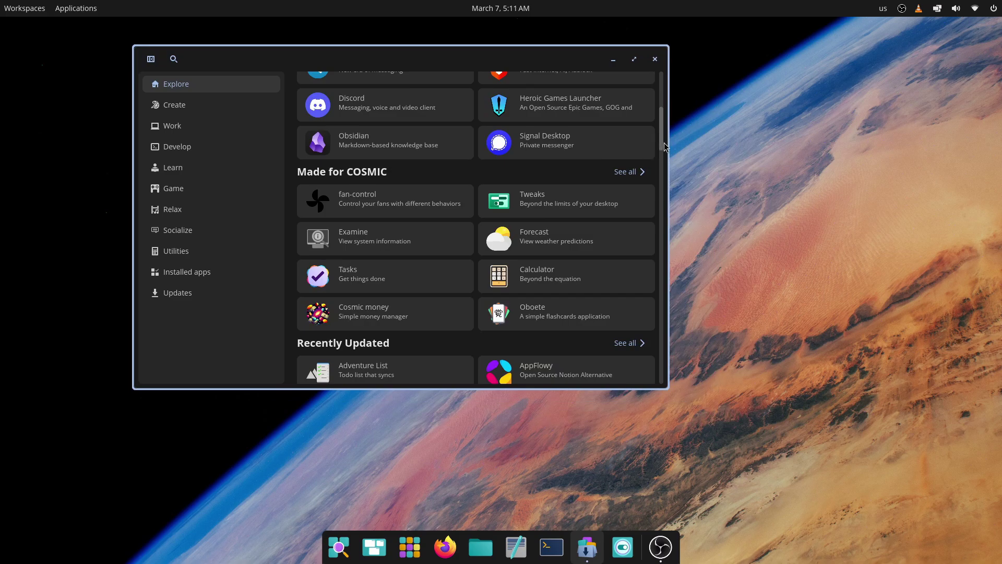
scroll(532, 214, down, 10)
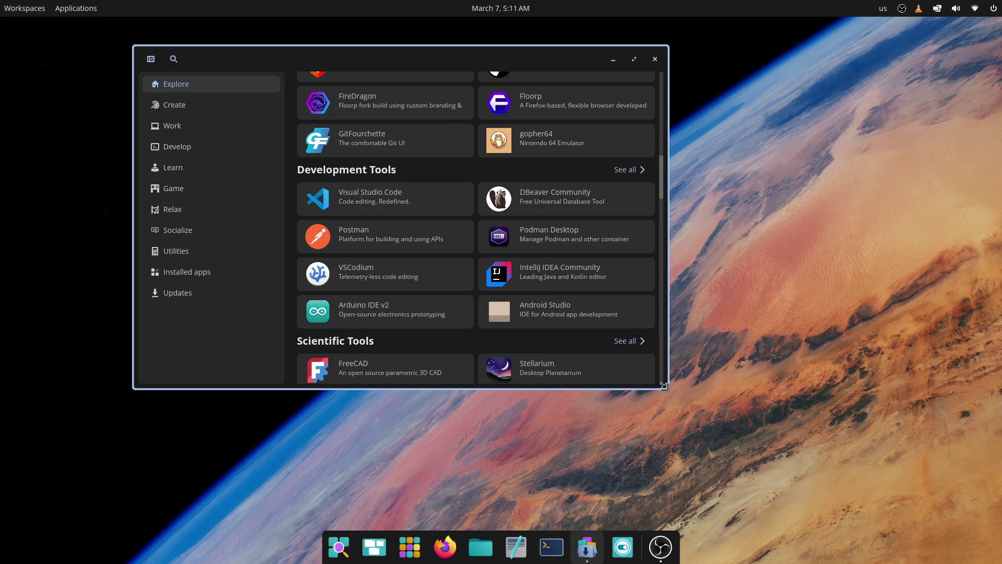
drag(665, 385, 798, 472)
- Browse the Create and Work categories and view the Obsidian app page
click(220, 110)
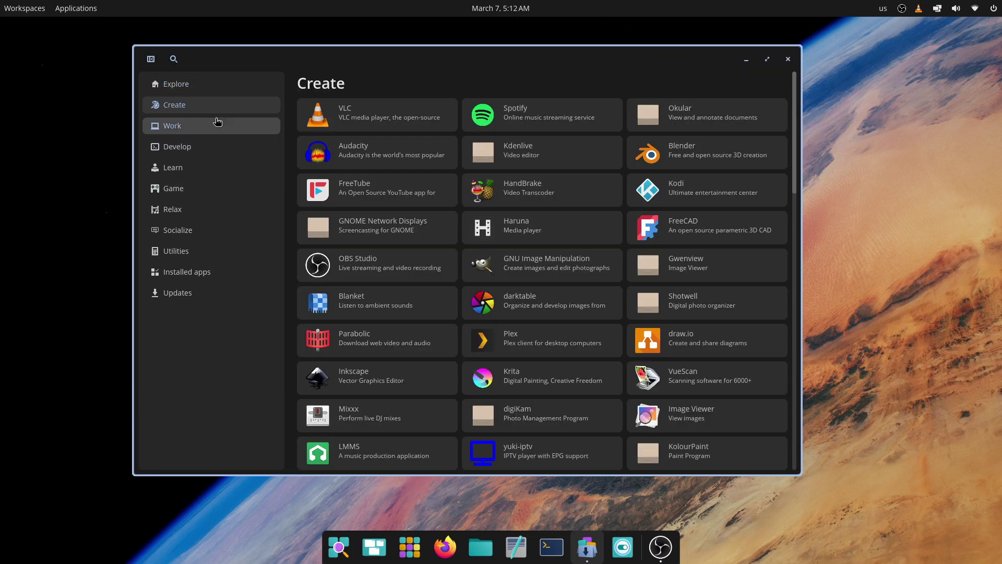
click(216, 124)
click(387, 125)
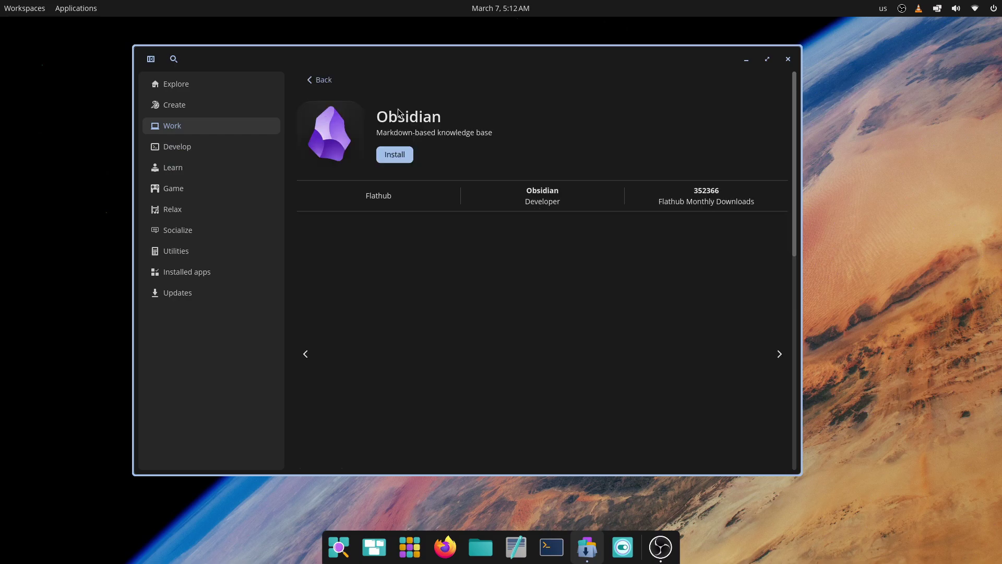
scroll(486, 243, down, 5)
scroll(522, 235, up, 5)
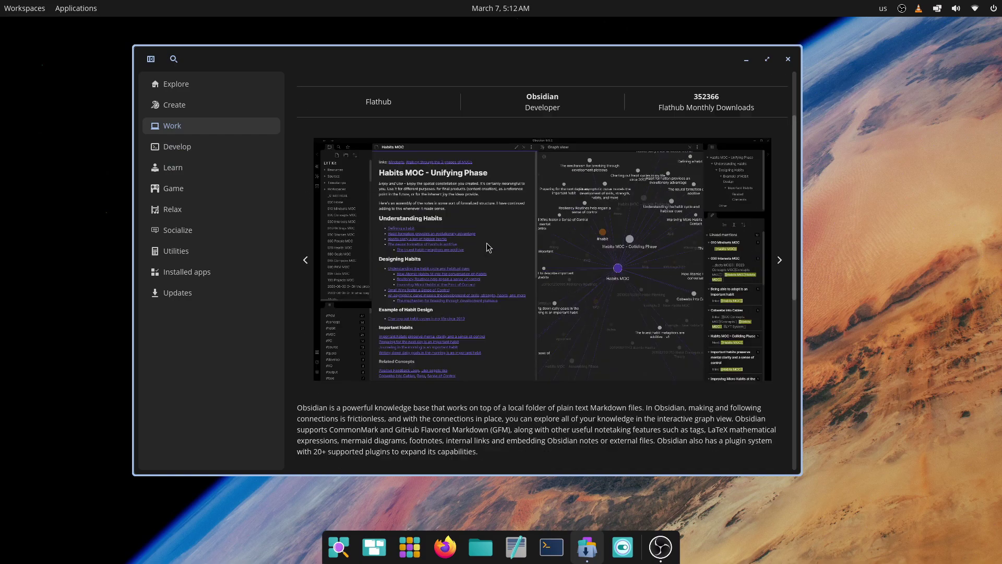
scroll(407, 202, down, 6)
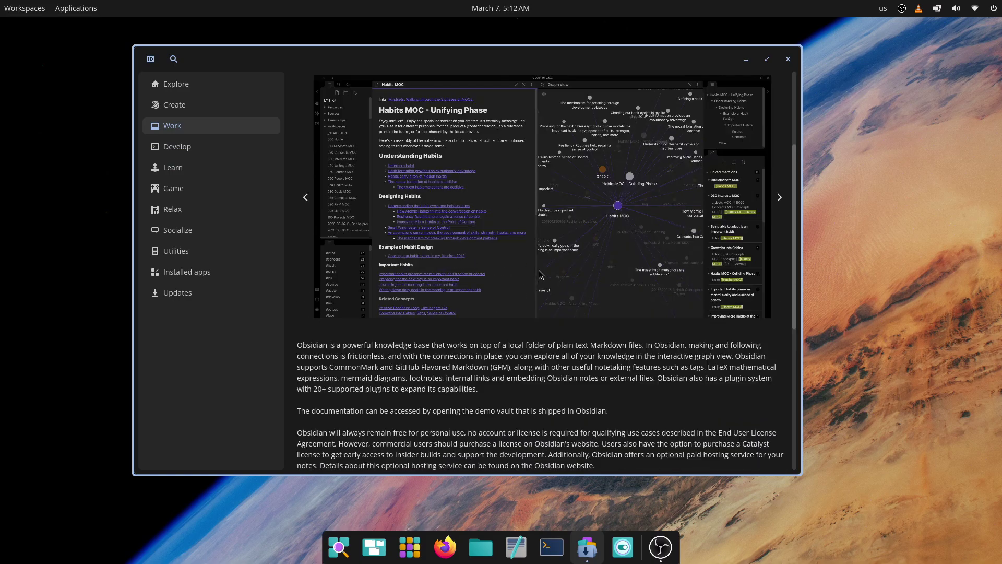
- Browse the Develop and Learn app categories
click(197, 144)
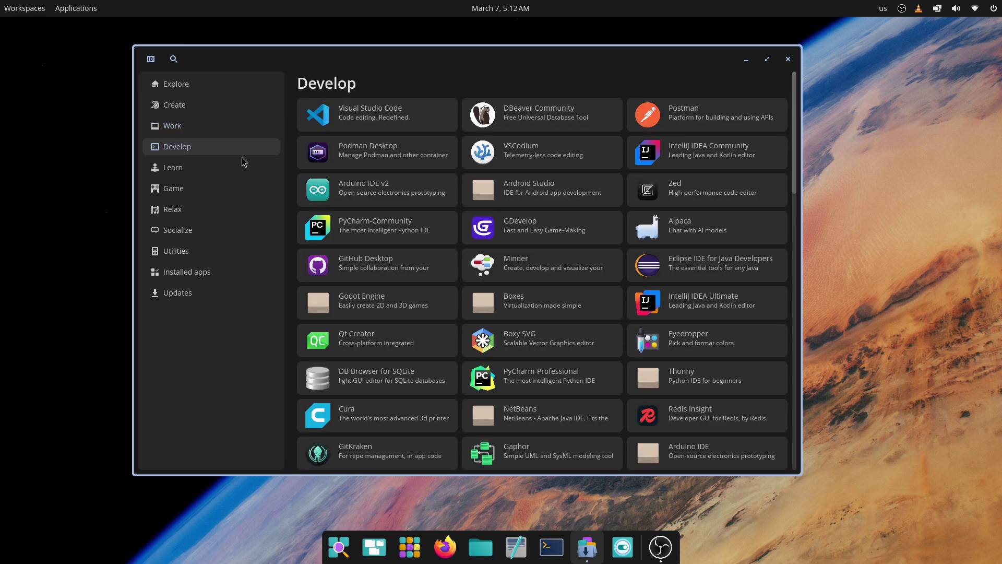
scroll(393, 187, down, 5)
scroll(393, 186, up, 5)
scroll(694, 157, down, 5)
click(220, 175)
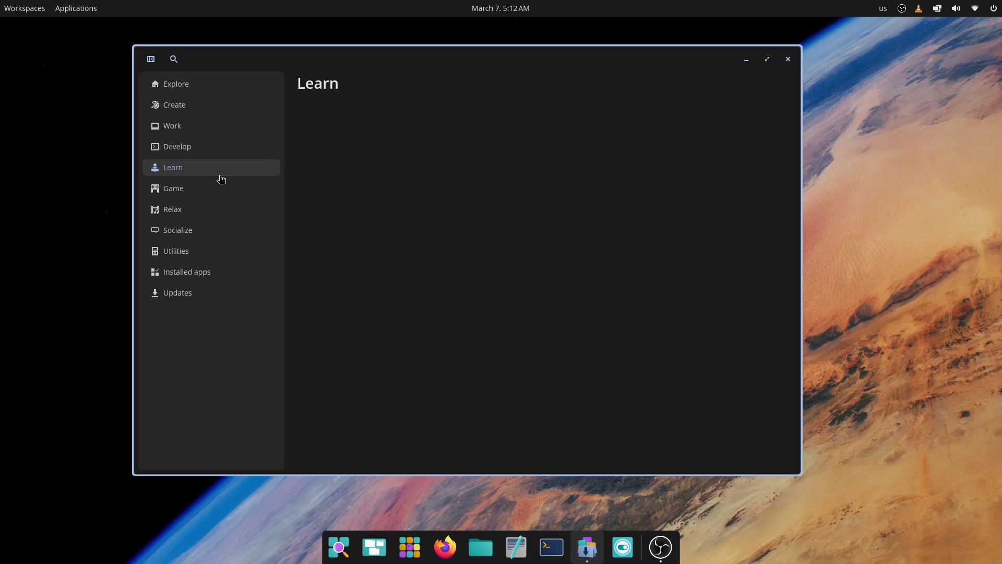
scroll(452, 204, down, 10)
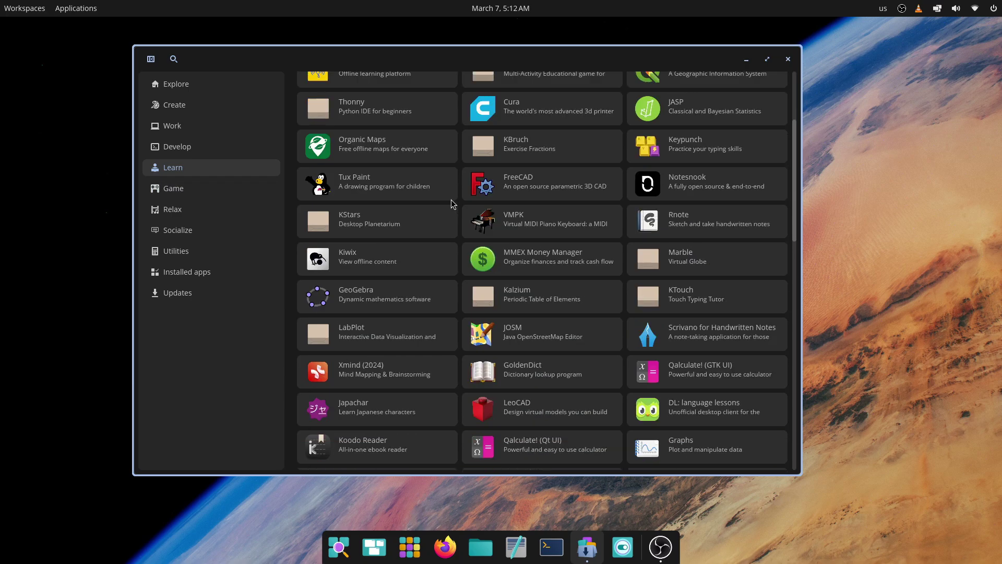
- Open the Heroic Games Launcher page in the Game category and page through its screenshots
click(206, 193)
click(364, 118)
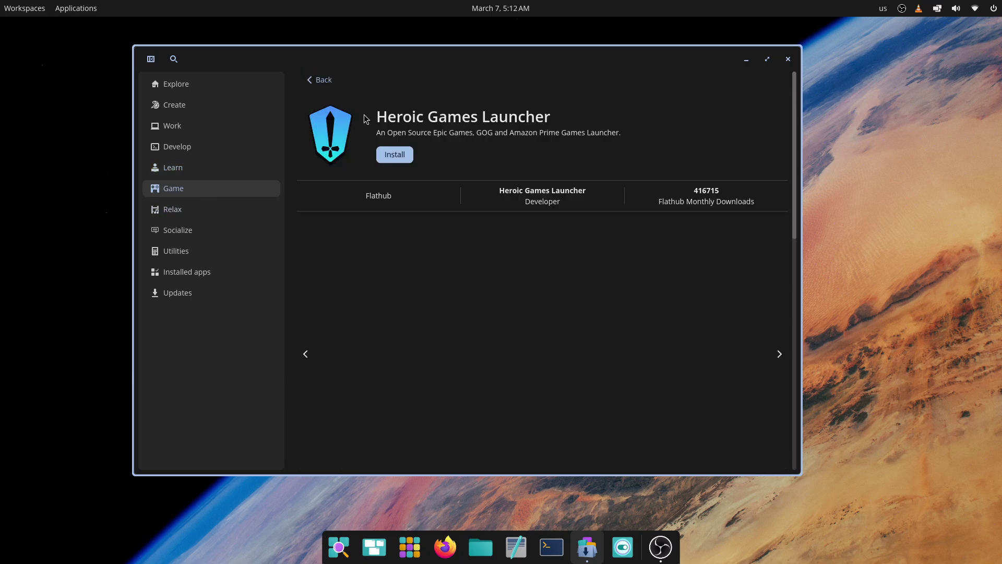
scroll(349, 255, down, 3)
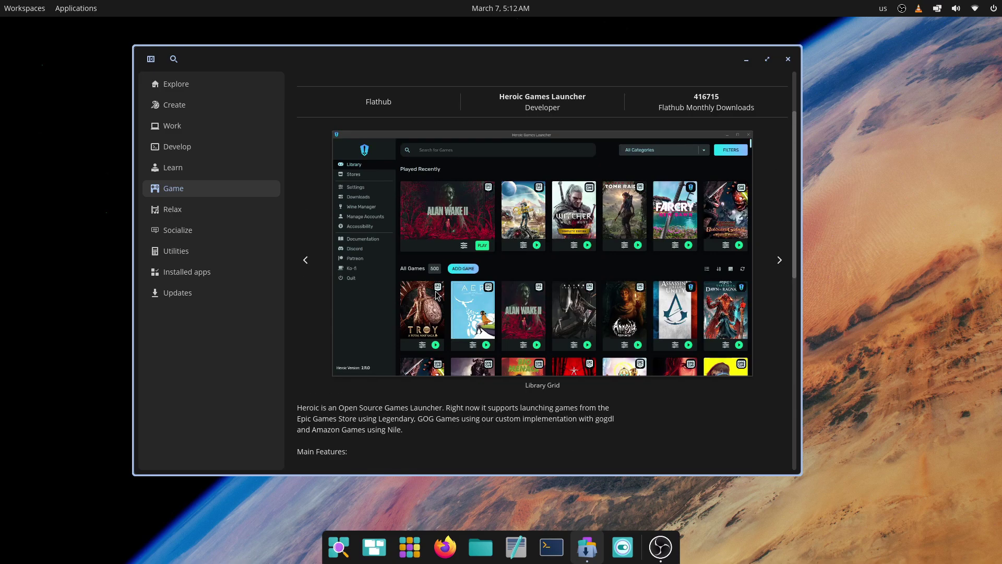
click(779, 260)
click(778, 261)
scroll(676, 280, up, 3)
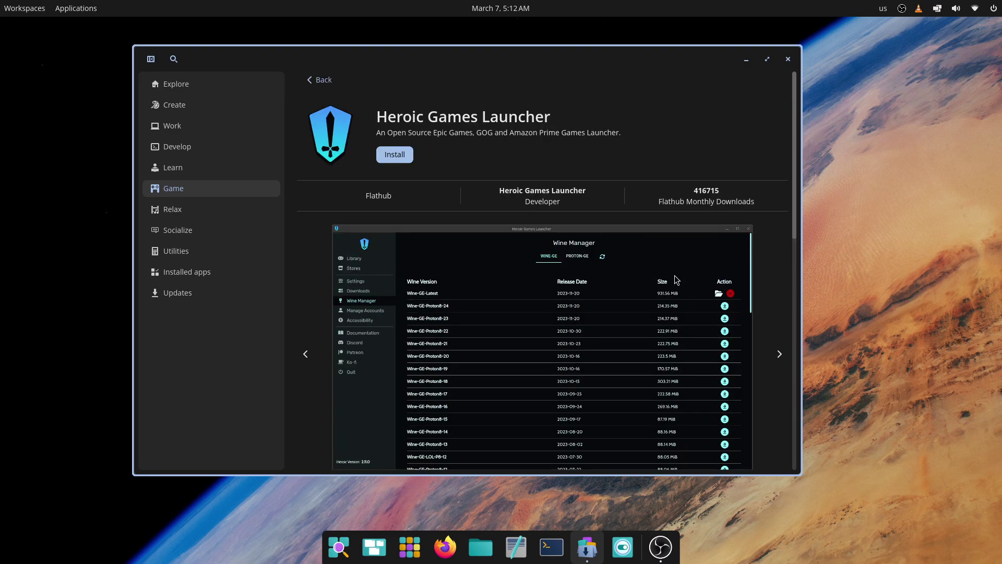
- Search the store for Kdenlive, switch its source to System, and return to the results
click(175, 59)
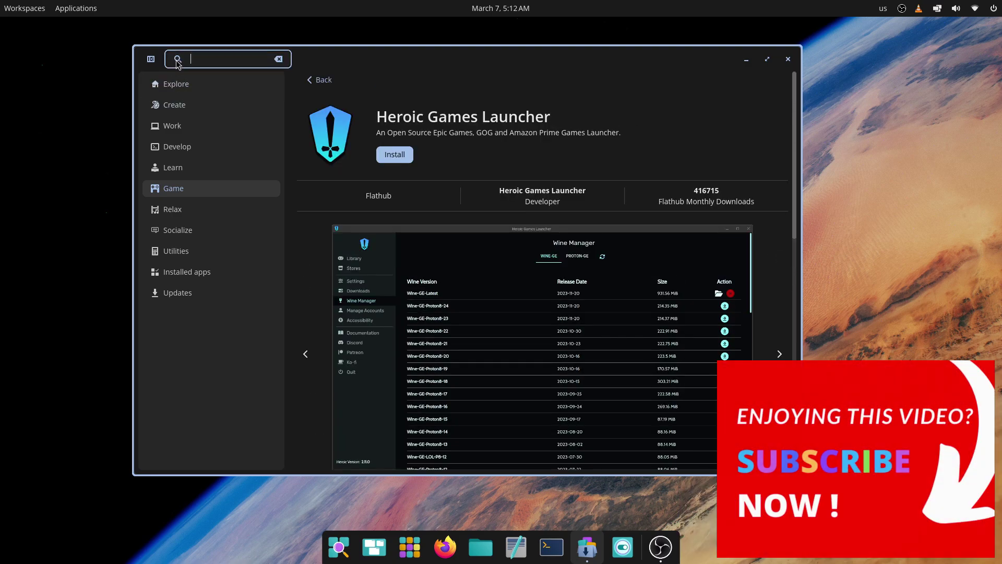
text(openshot)
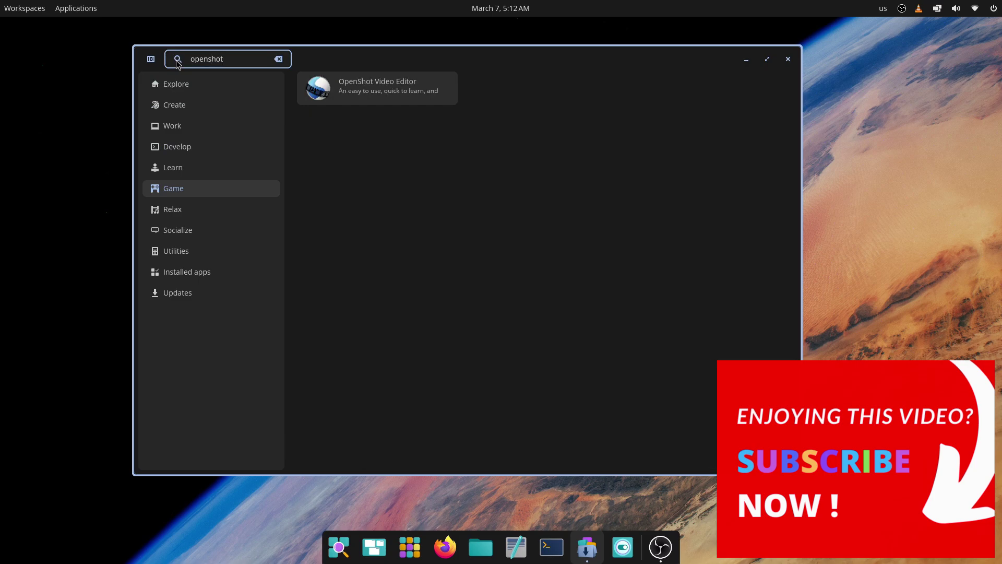
text(kdenl)
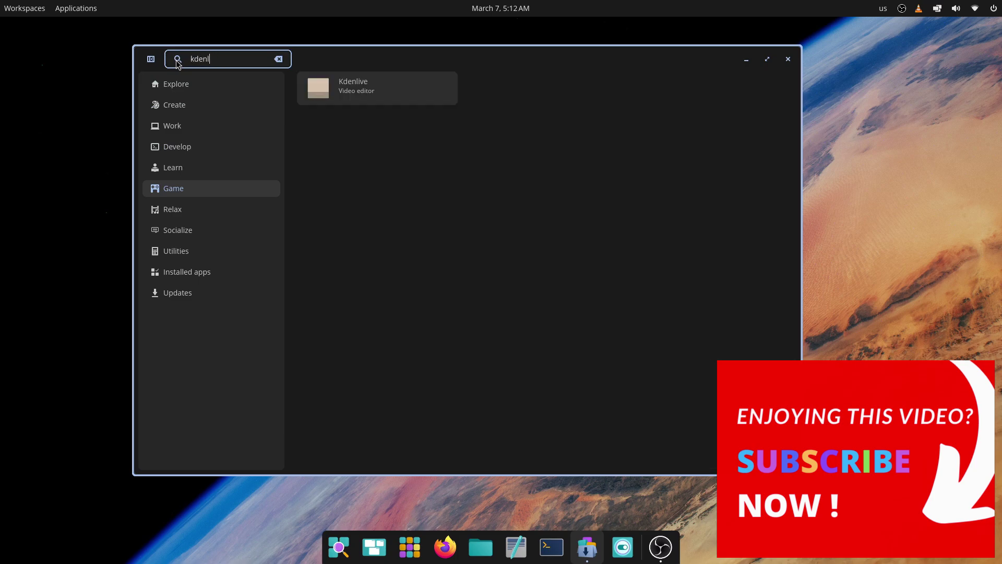
click(329, 83)
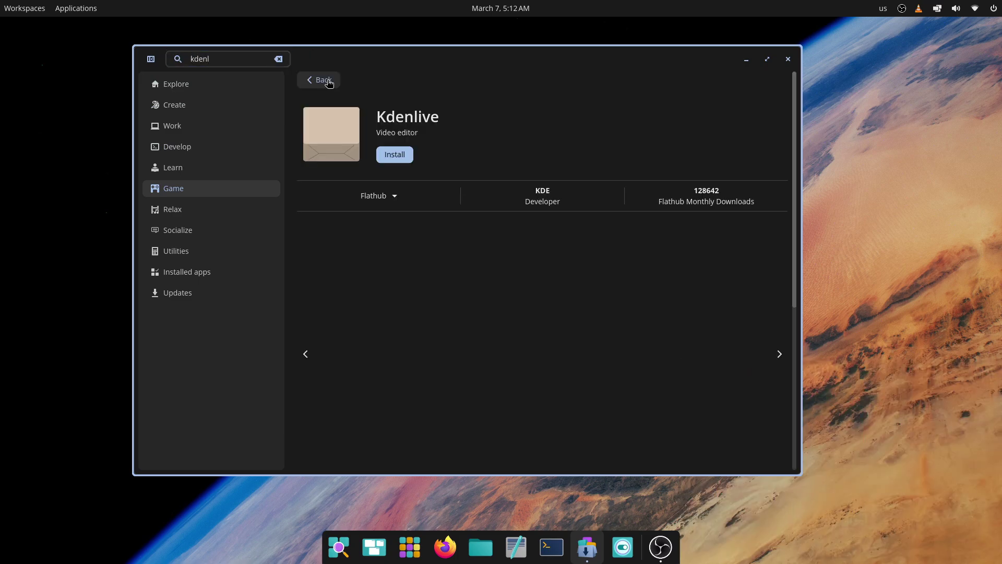
click(367, 197)
click(378, 218)
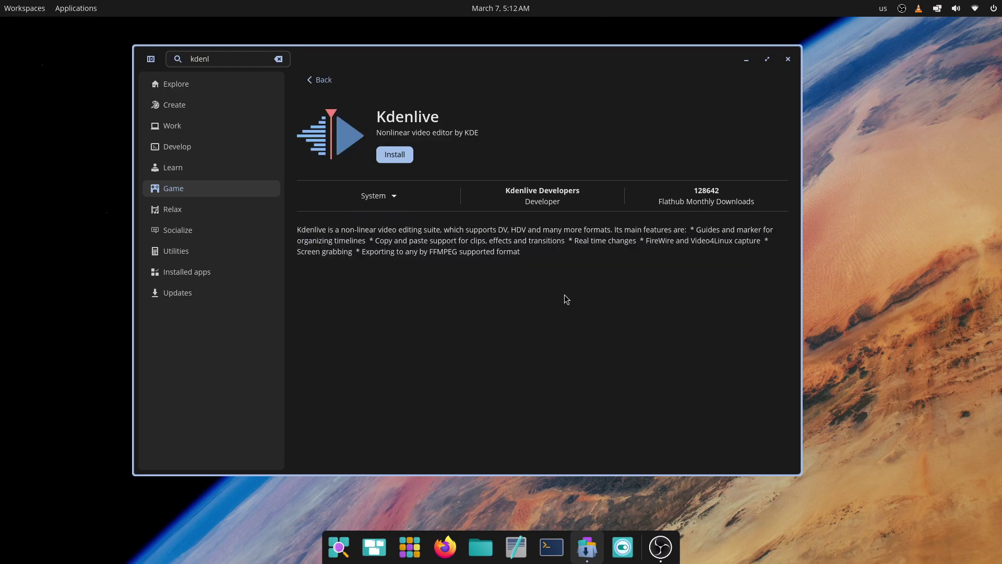
click(323, 79)
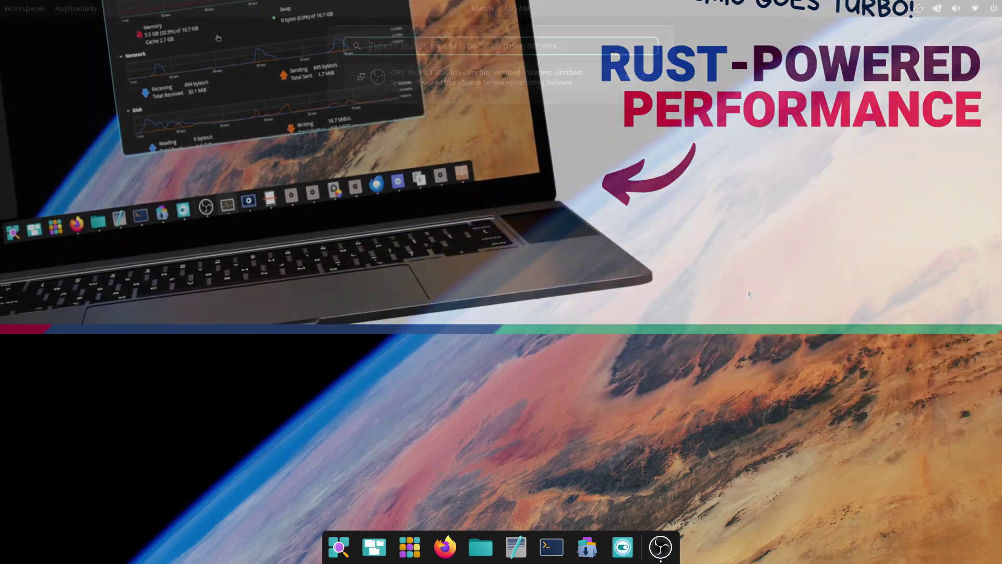
- Launch System Monitor from a 'monit' launcher search, nudge its window left, then minimize it
key(super)
text(monit)
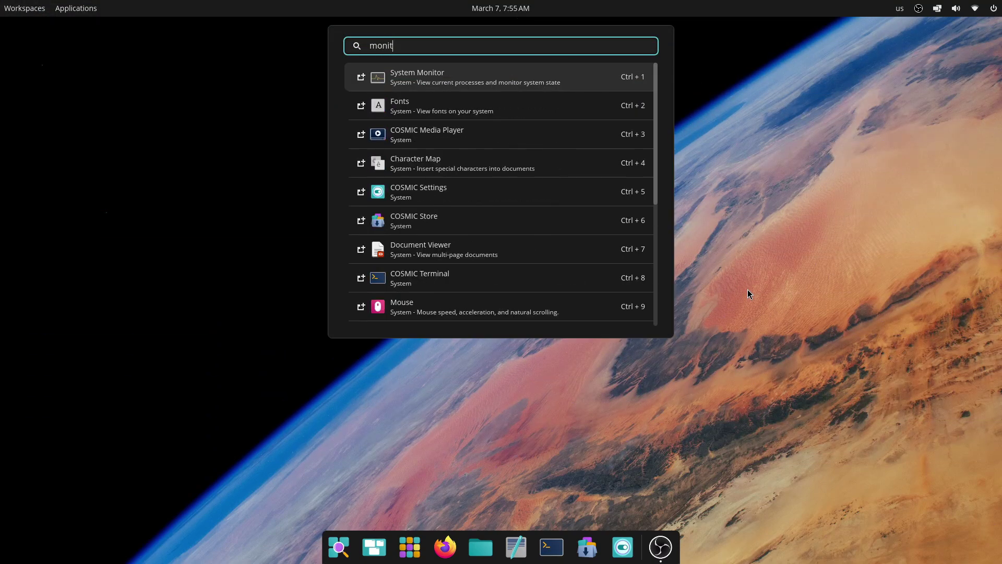
key(Return)
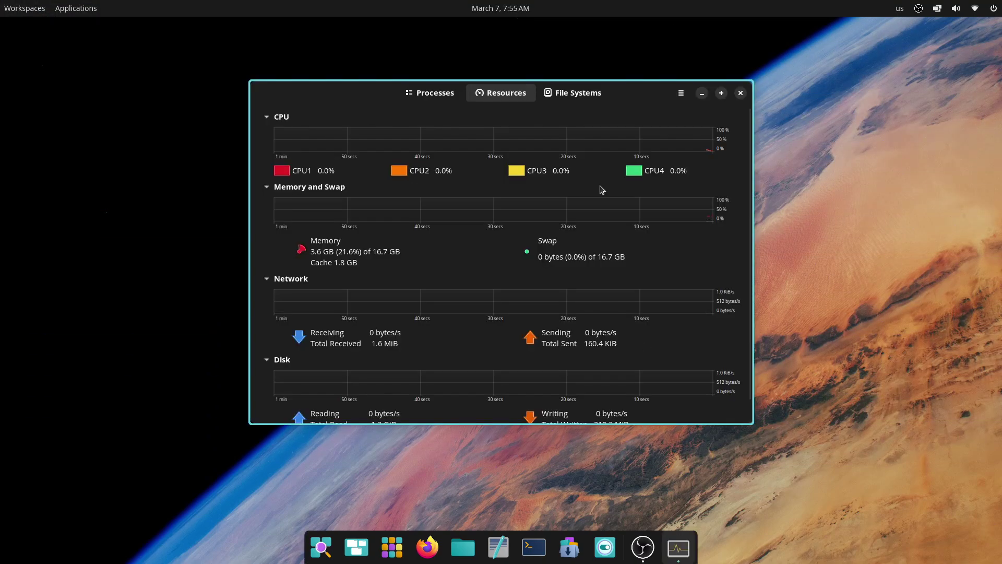
drag(367, 90, 352, 88)
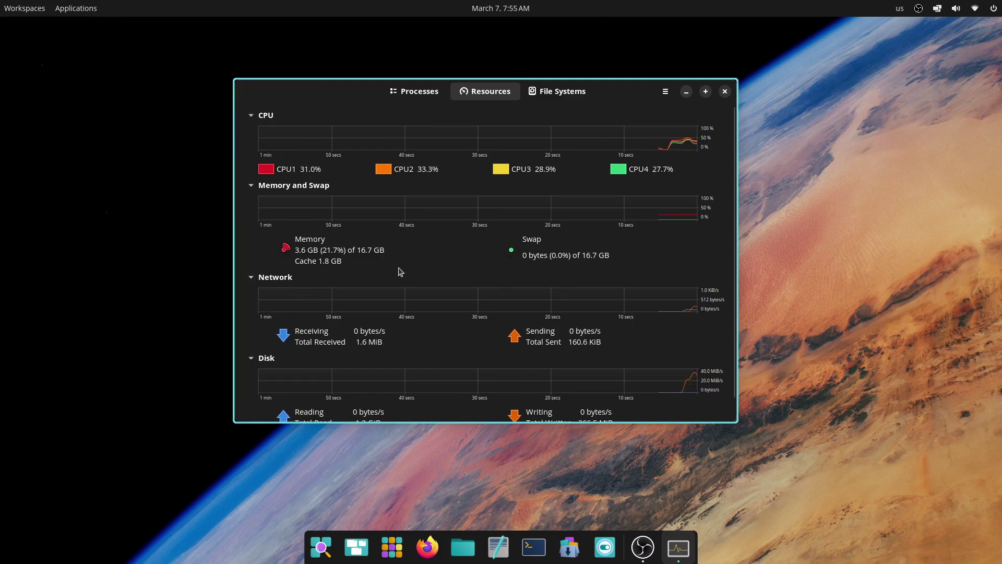
key(super+h)
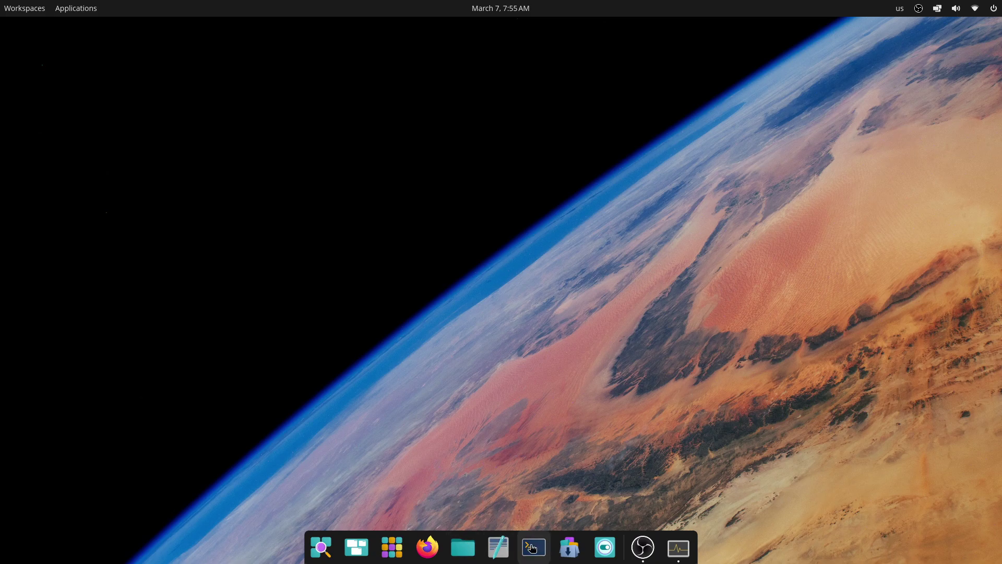
- Open Files, Terminal, Text Editor, the Store and Settings with Super shortcuts
key(super+e)
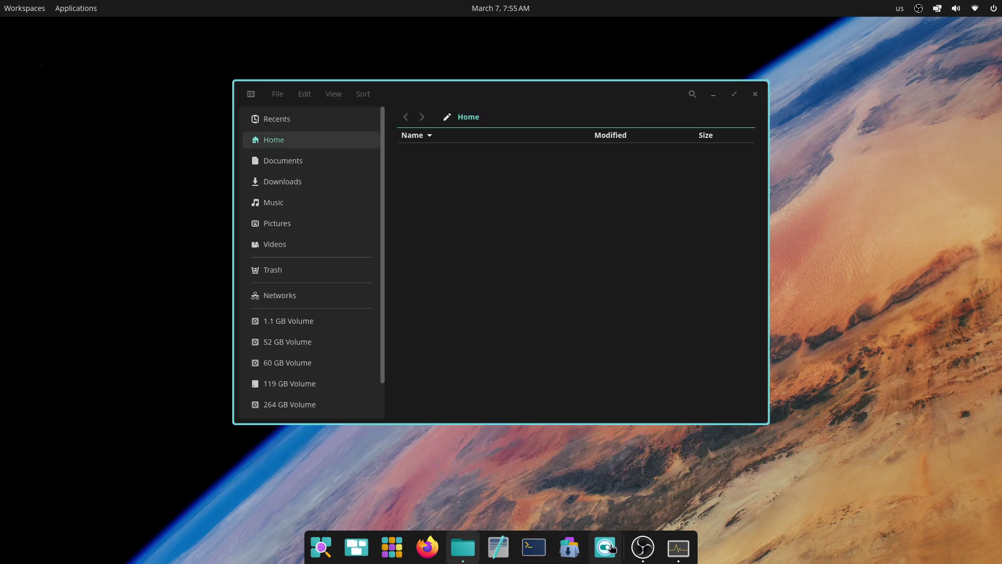
key(super+t)
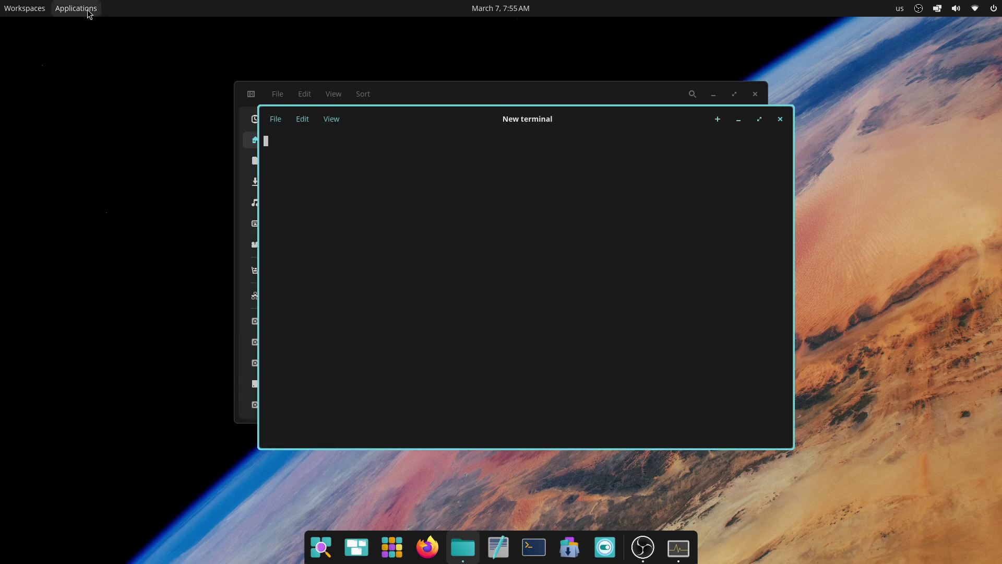
key(super+g)
key(super+s)
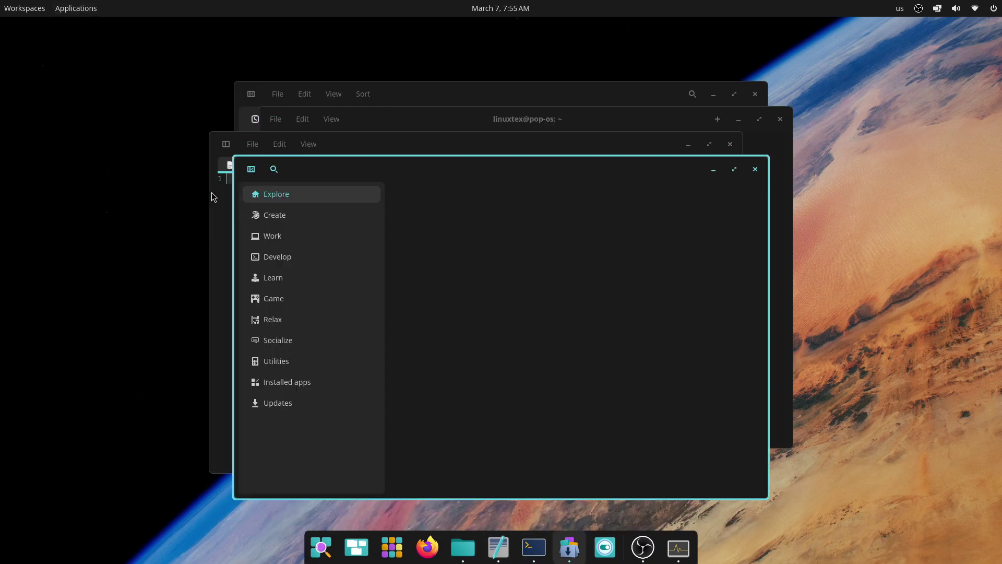
key(super+i)
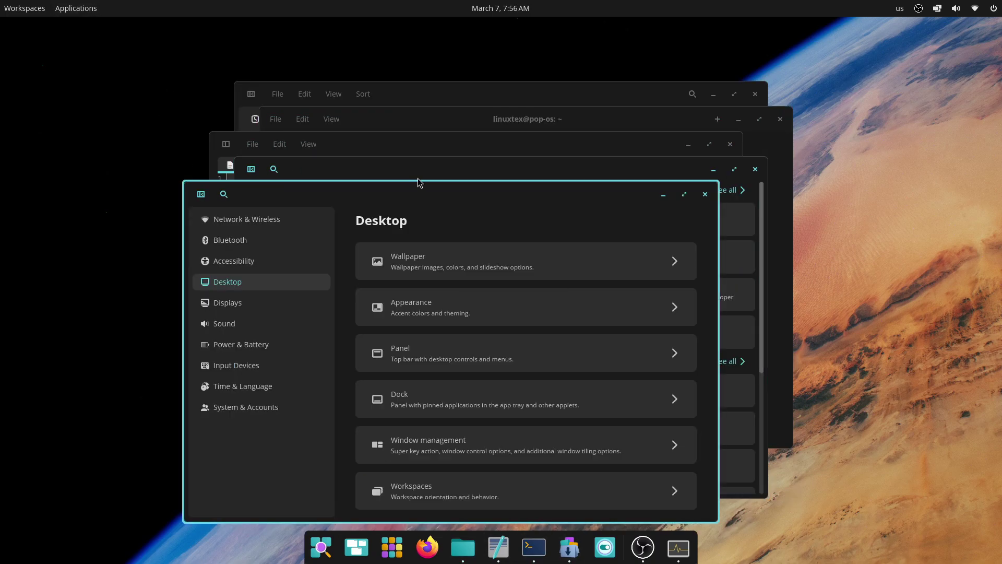
- Open a Firefox window with Super+B and launch COSMIC Media Player
click(77, 8)
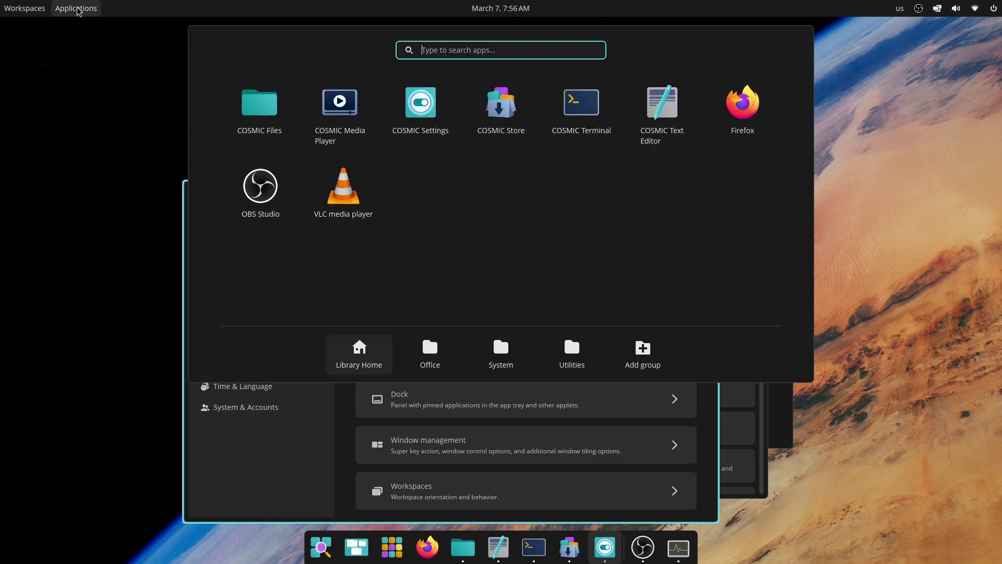
key(super+b)
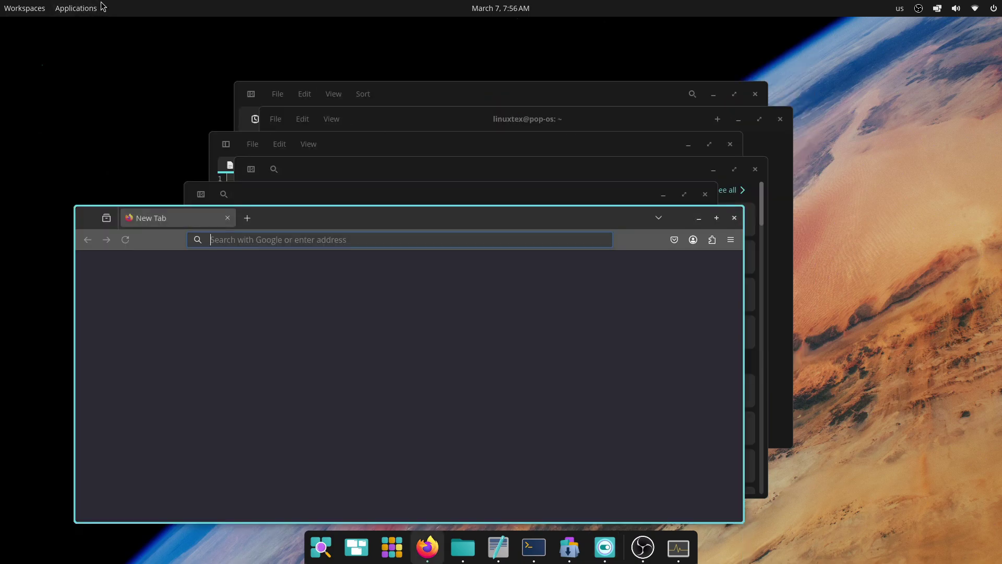
click(101, 7)
key(Escape)
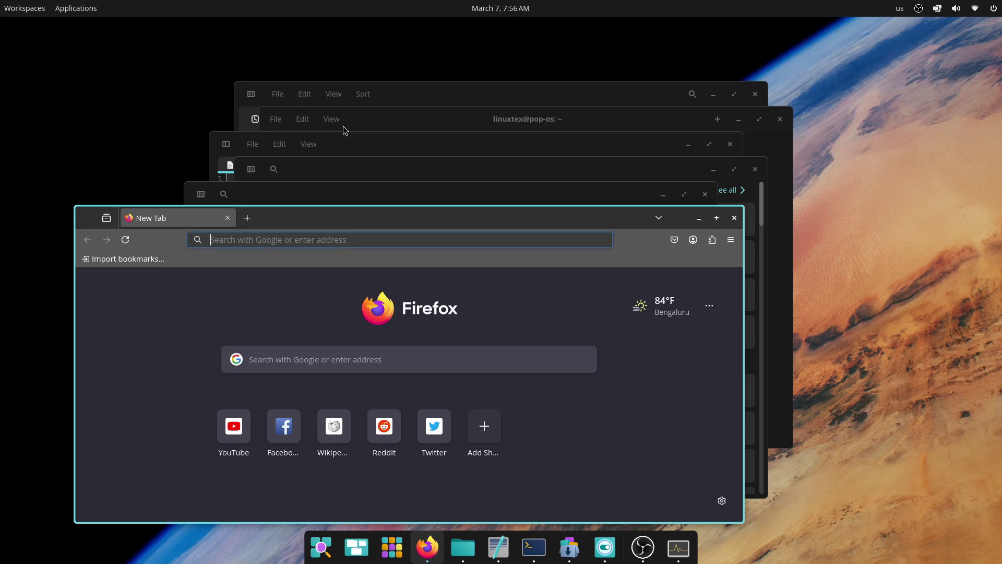
key(super)
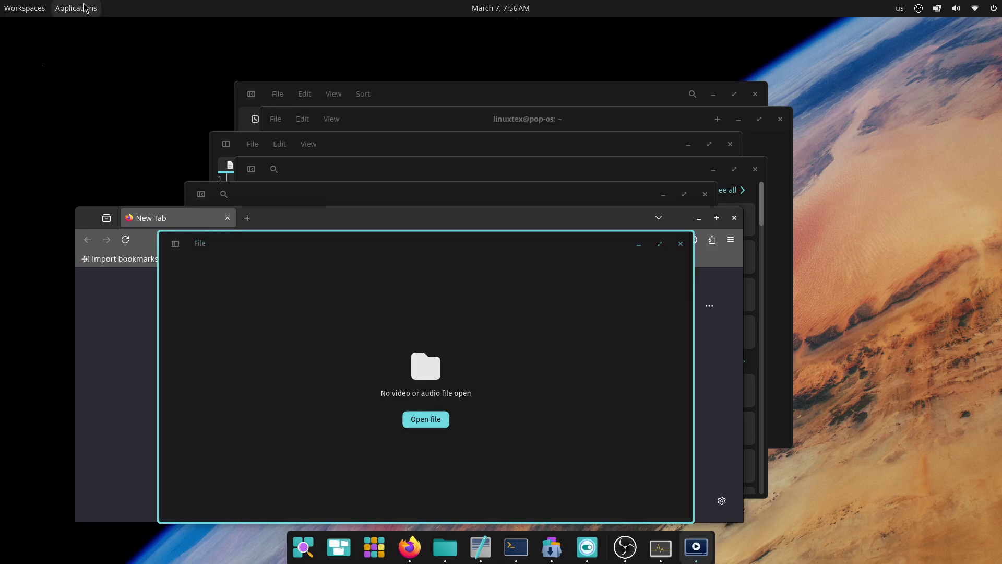
click(98, 13)
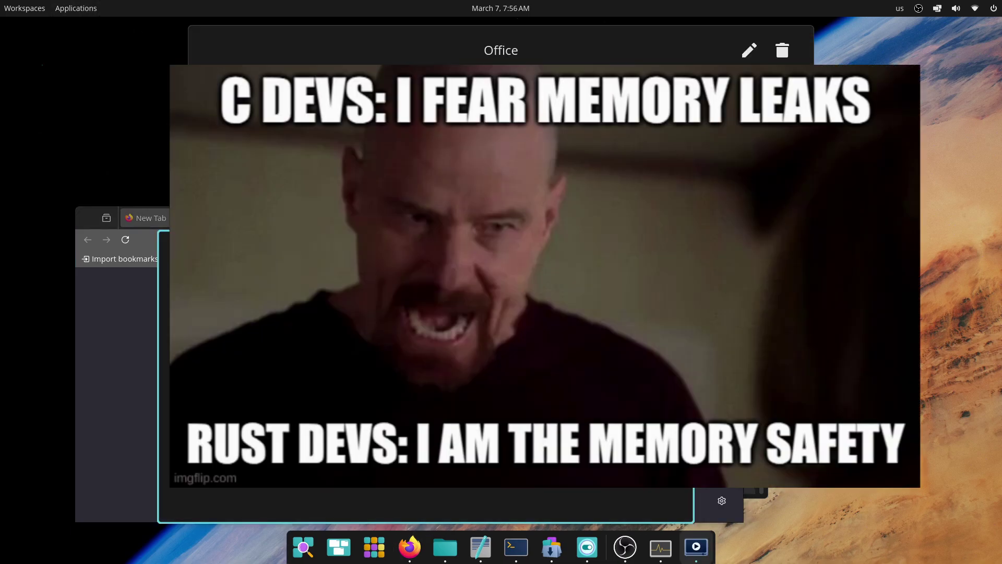
click(103, 22)
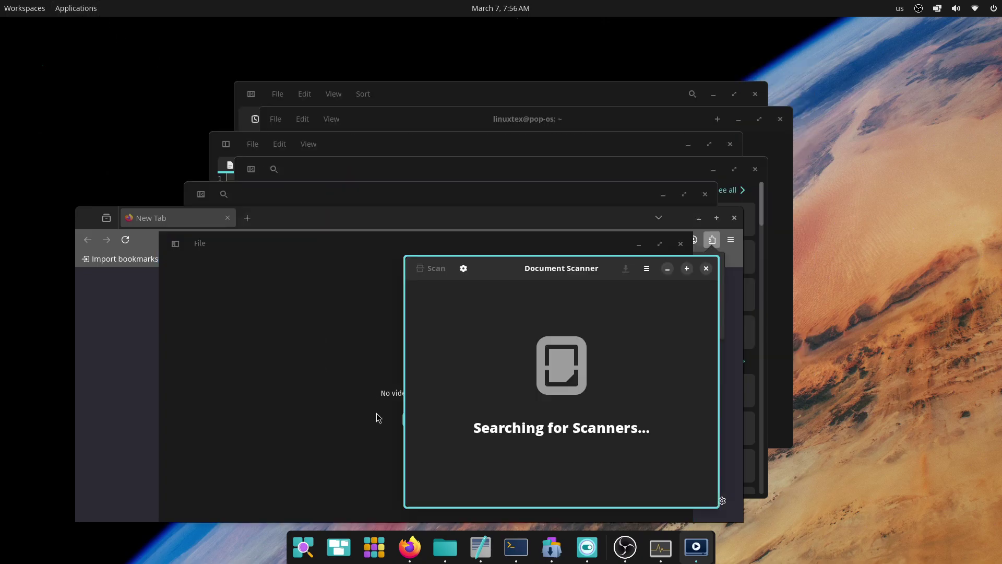
- Launch Document Viewer and Image Viewer from the Office group
click(76, 8)
click(425, 353)
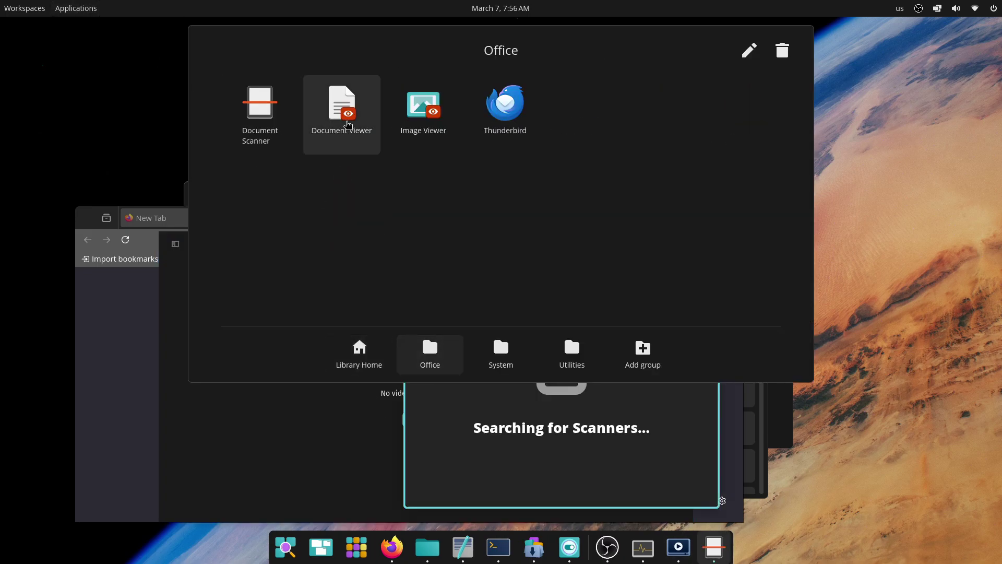
click(347, 124)
click(76, 8)
click(430, 354)
click(423, 107)
click(76, 8)
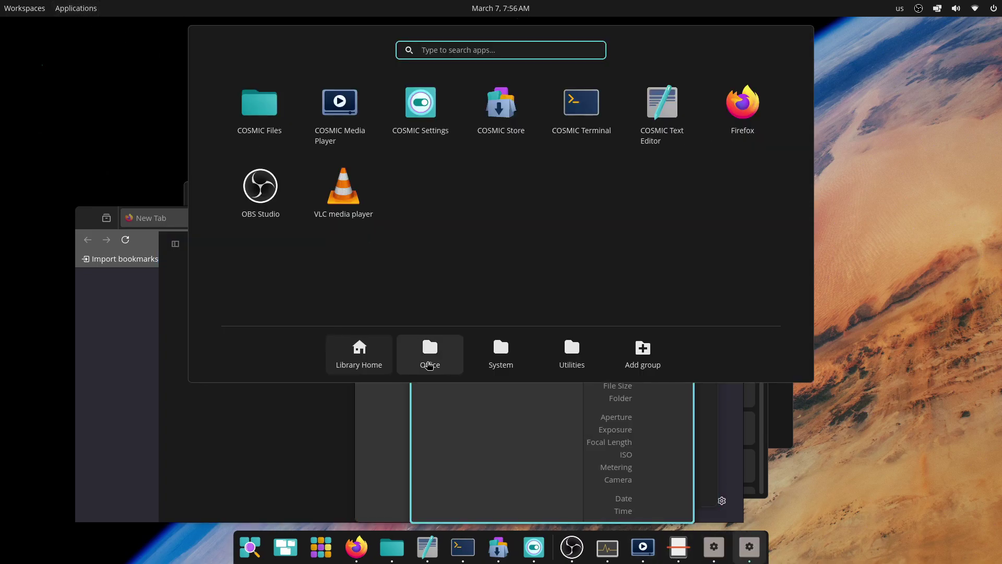
- Launch Disk Usage Analyzer and Popsicle USB Flasher from the System group
click(429, 364)
click(385, 105)
click(76, 8)
click(501, 354)
click(101, 6)
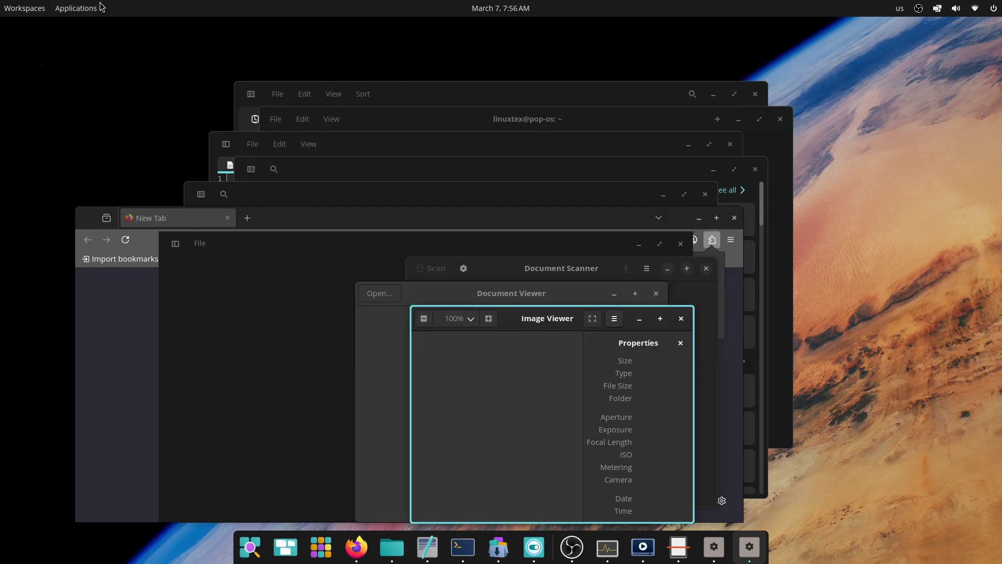
click(102, 6)
click(76, 8)
click(502, 354)
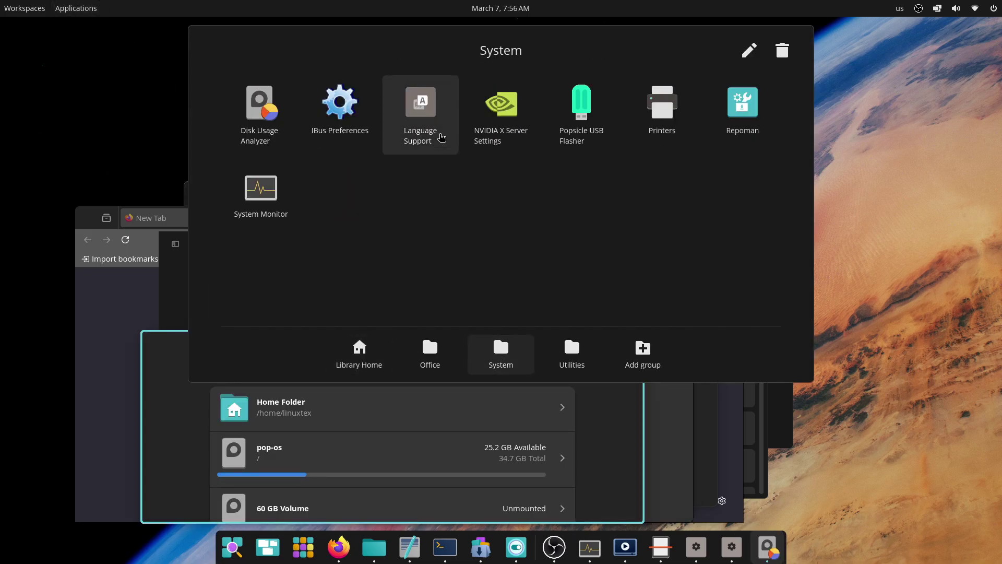
click(581, 110)
- Launch Network Connections, Character Map and Disks from the Utilities group
click(76, 8)
click(501, 354)
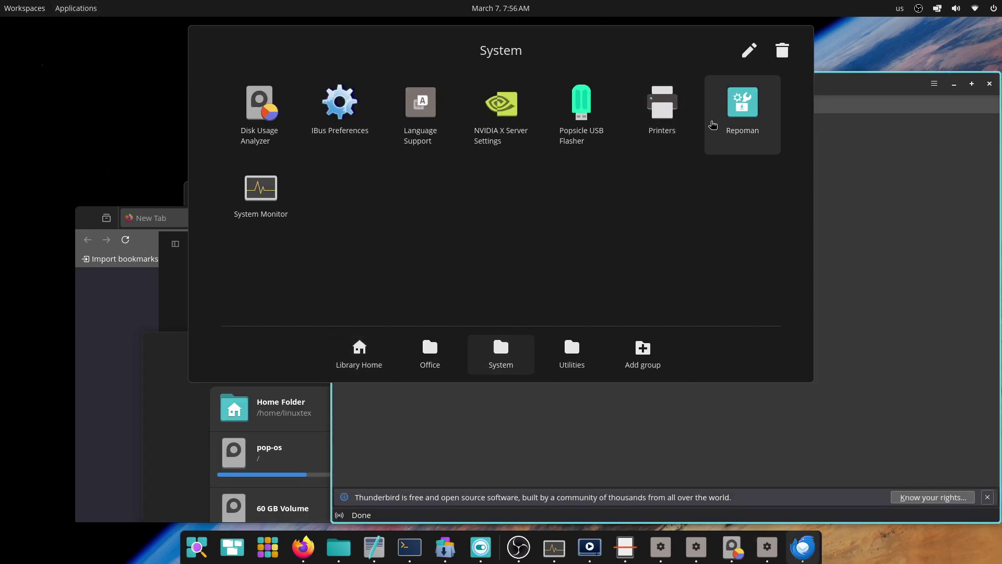
click(572, 353)
click(259, 102)
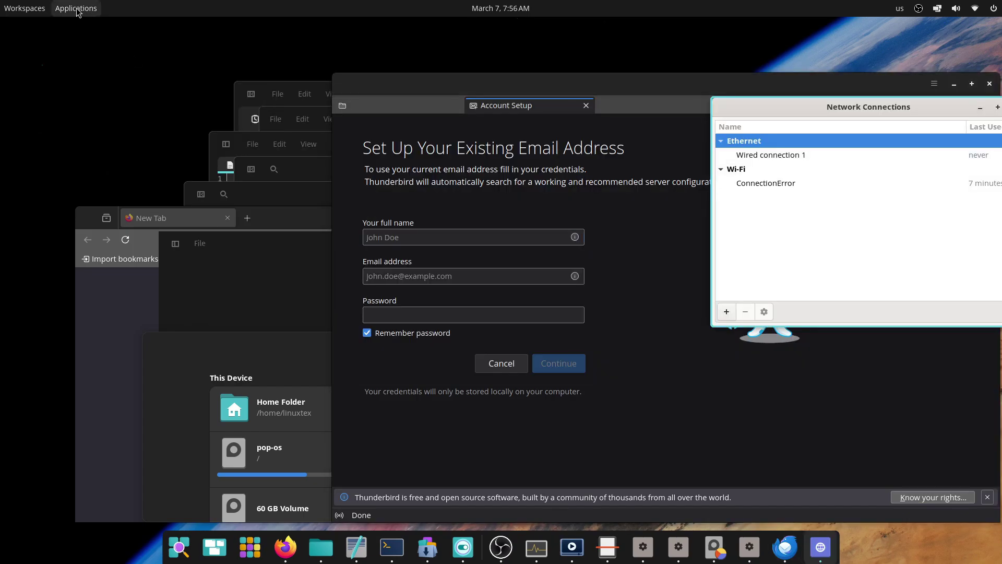
click(75, 7)
click(572, 353)
click(420, 104)
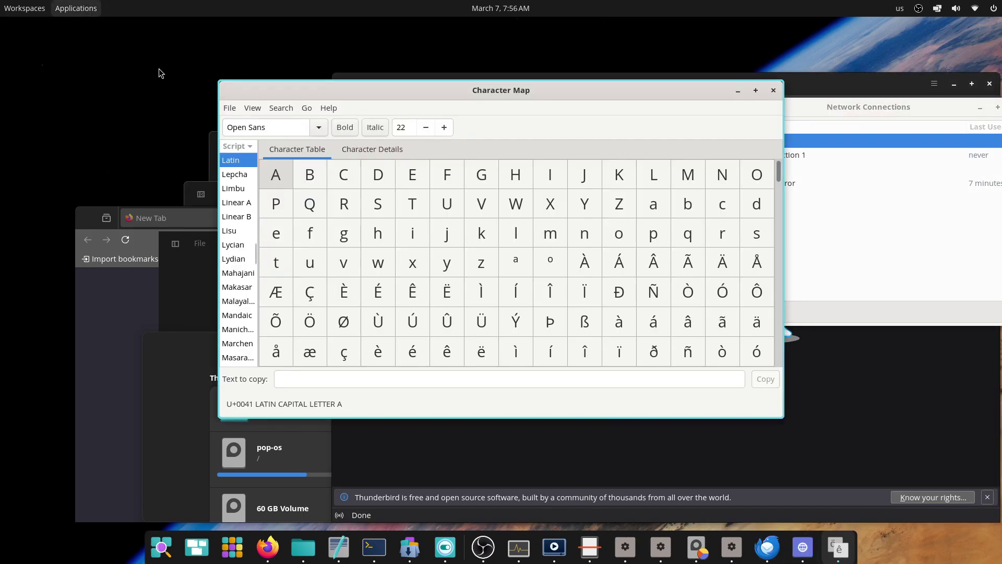
click(76, 7)
click(572, 354)
click(501, 105)
- Launch File Roller from Utilities, then show the workspaces overview
key(super)
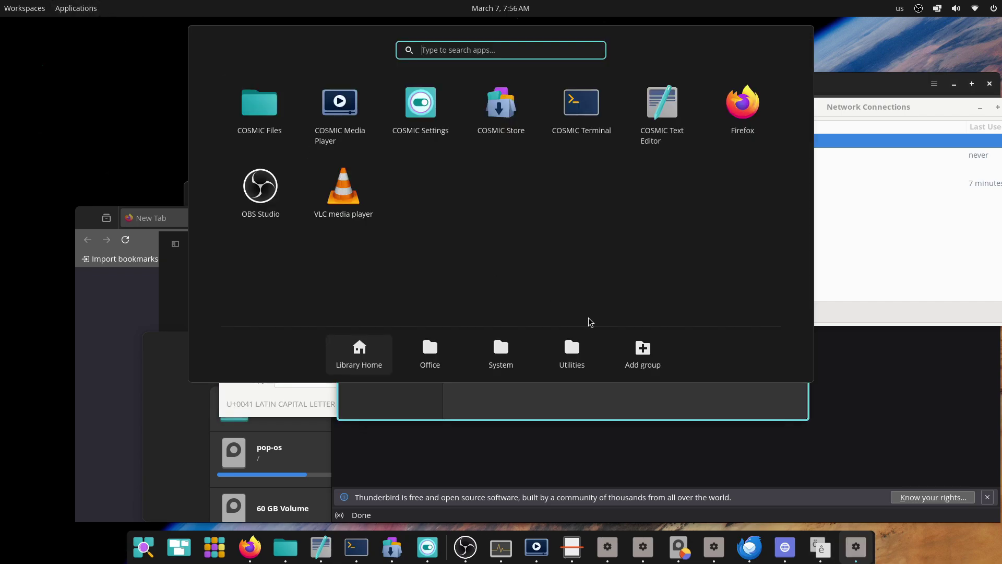
click(572, 354)
click(579, 104)
key(super)
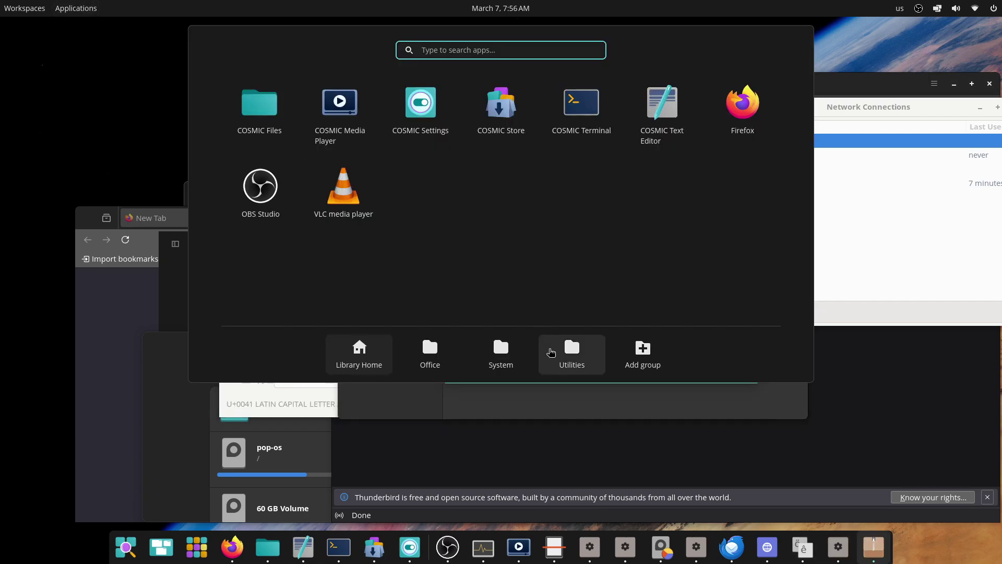
click(551, 352)
click(353, 216)
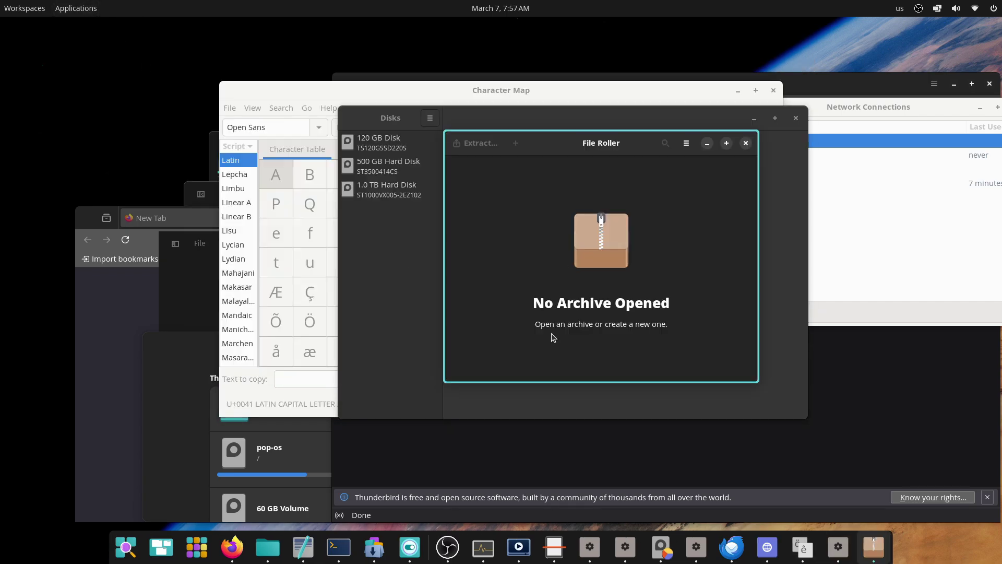
click(25, 10)
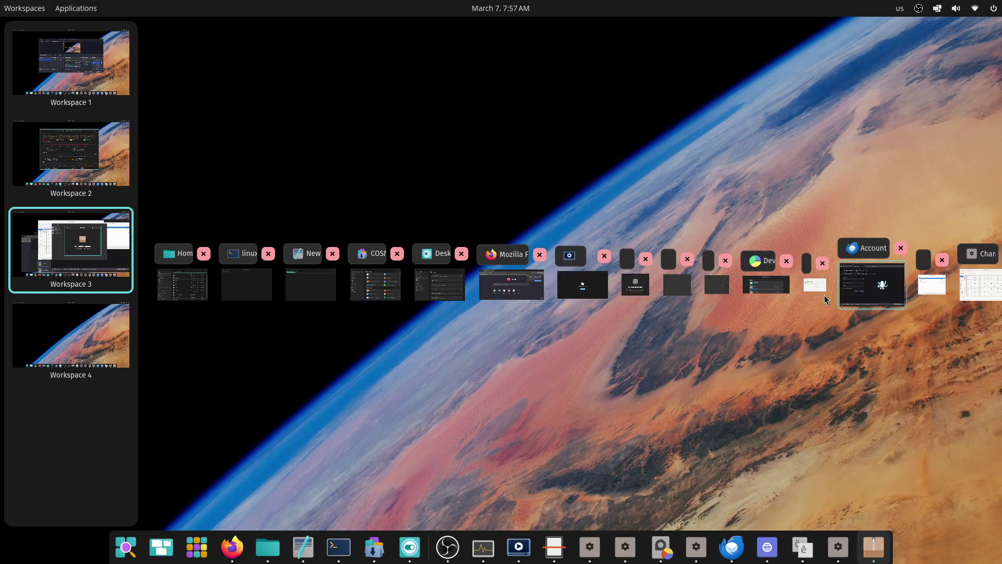
- Pick Workspace 2 in the overview and return to its System Monitor window
scroll(685, 290, down, 1)
scroll(134, 195, up, 1)
click(110, 178)
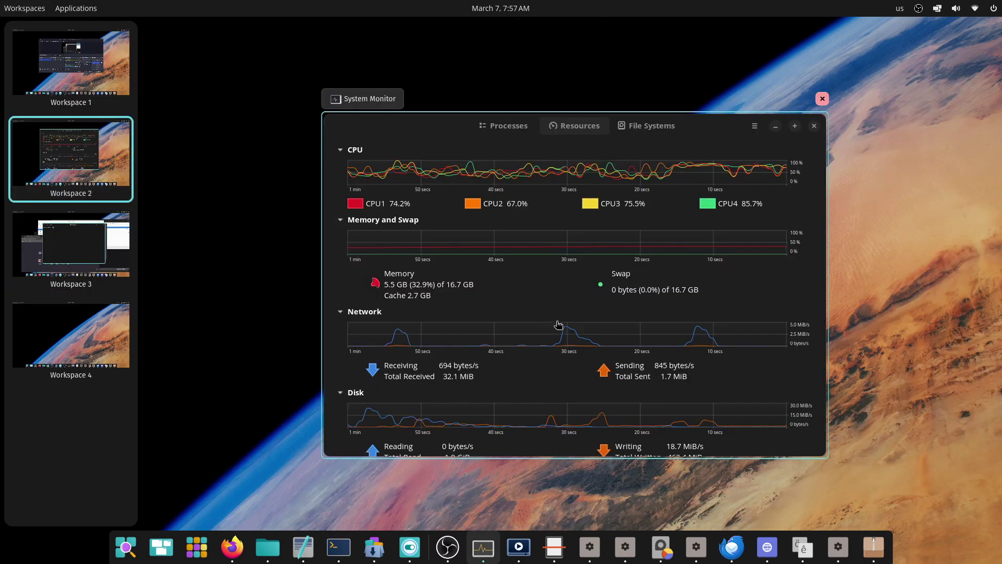
click(423, 280)
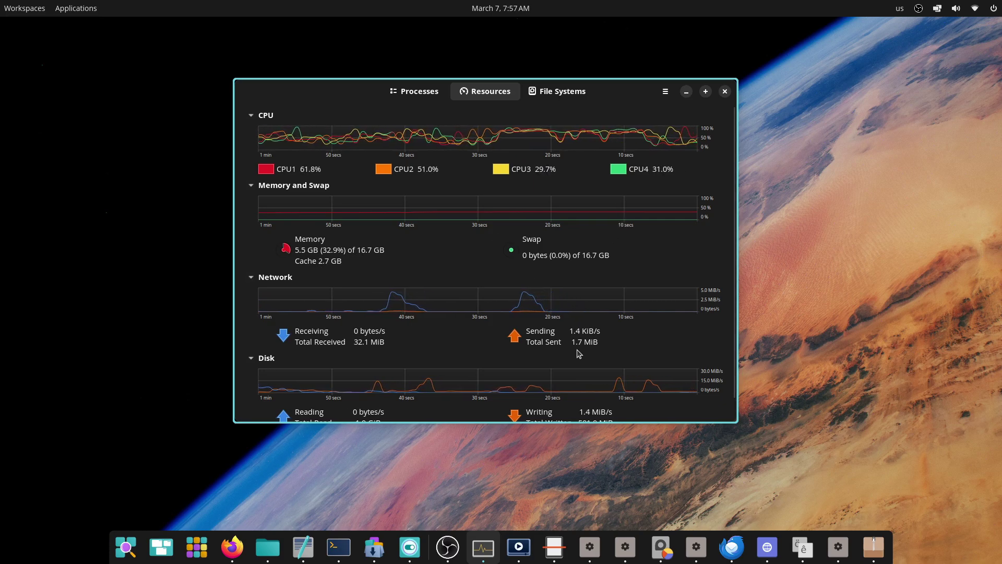
- Use the top-left hot corner to hide System Monitor and reveal the empty desktop
mouse_move(2, 5)
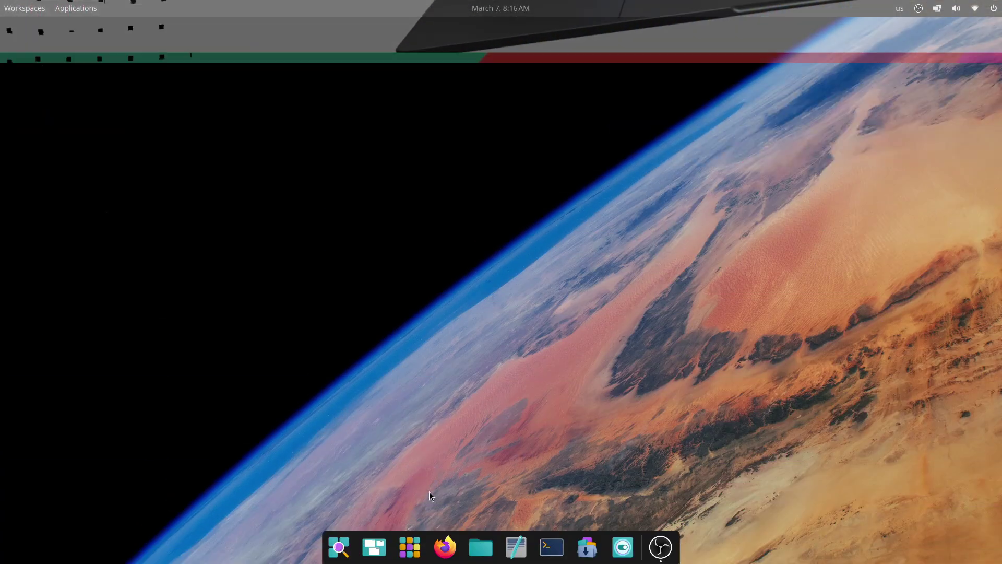
- Launch Firefox, COSMIC Files, Text Editor and Terminal from the dock, moving the terminal left
click(451, 546)
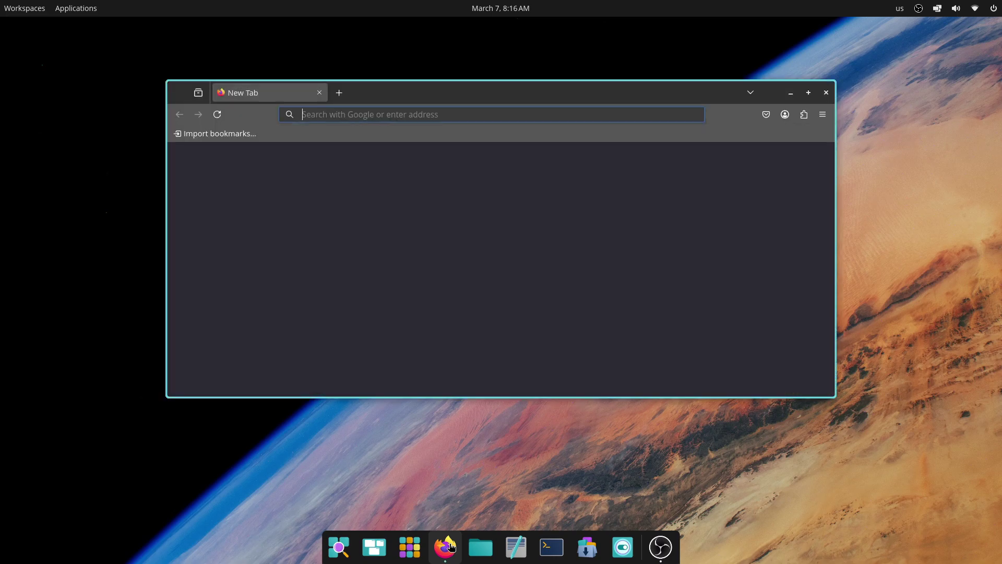
click(481, 548)
click(515, 547)
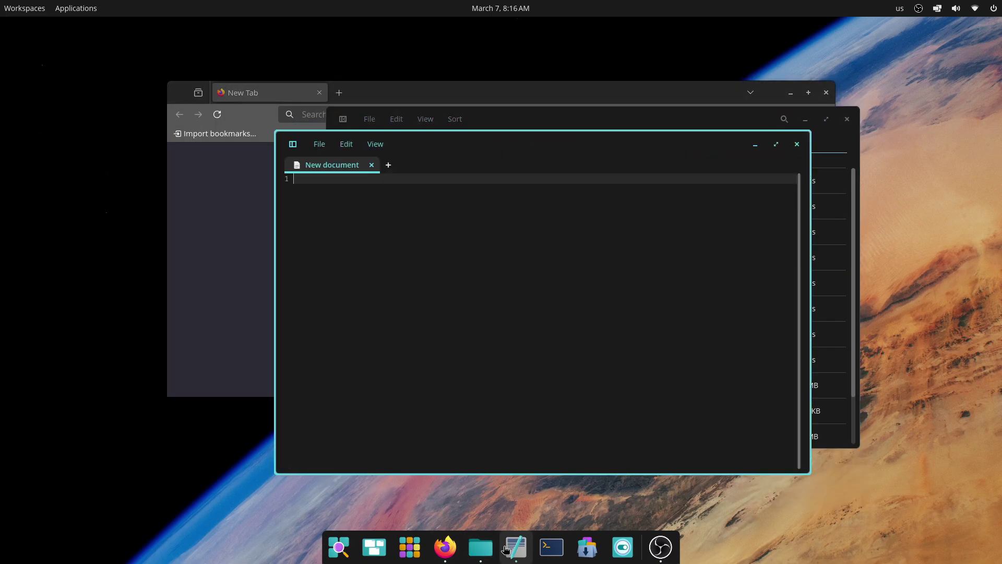
click(544, 548)
drag(546, 169, 322, 206)
- Start and cancel a Firefox bookmark import, then enlarge the Firefox window
click(464, 143)
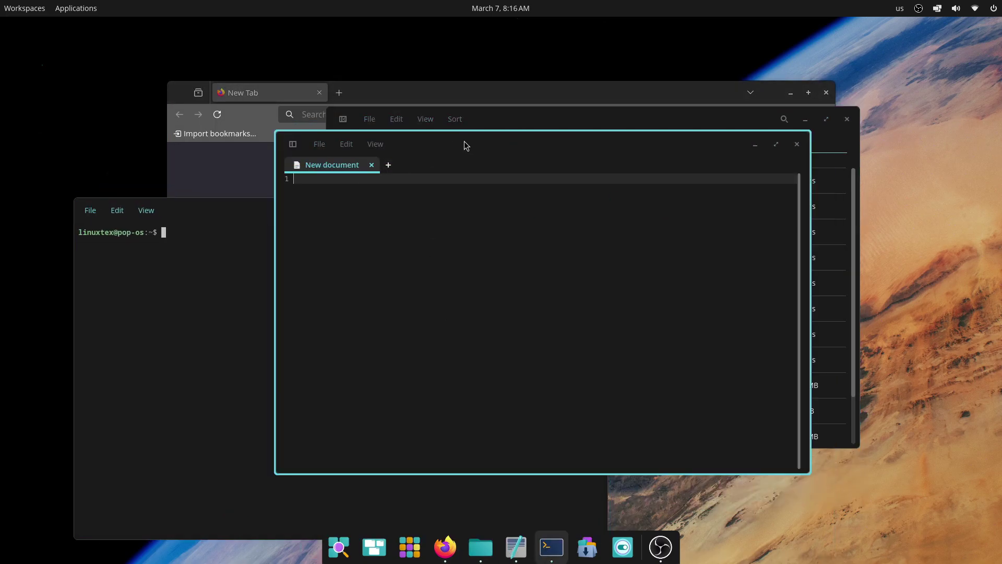
click(256, 134)
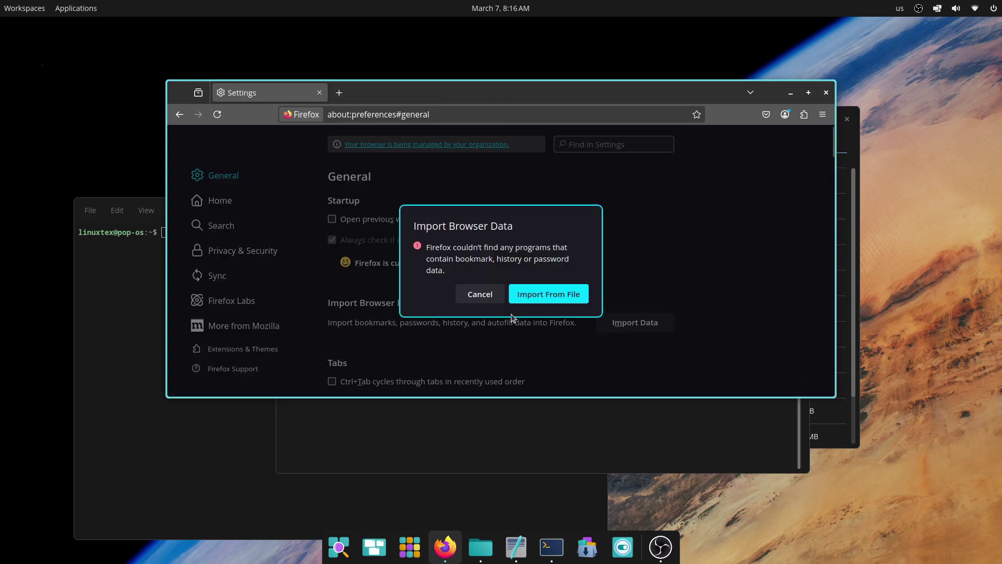
click(480, 294)
drag(827, 395, 871, 494)
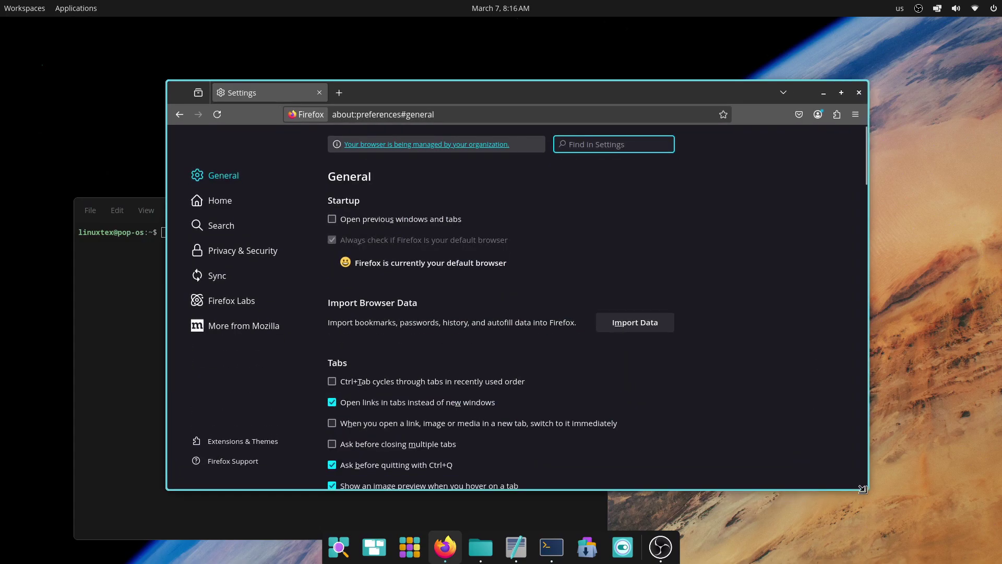
key(alt+Tab)
key(alt+Tab)
key(alt+Tab)
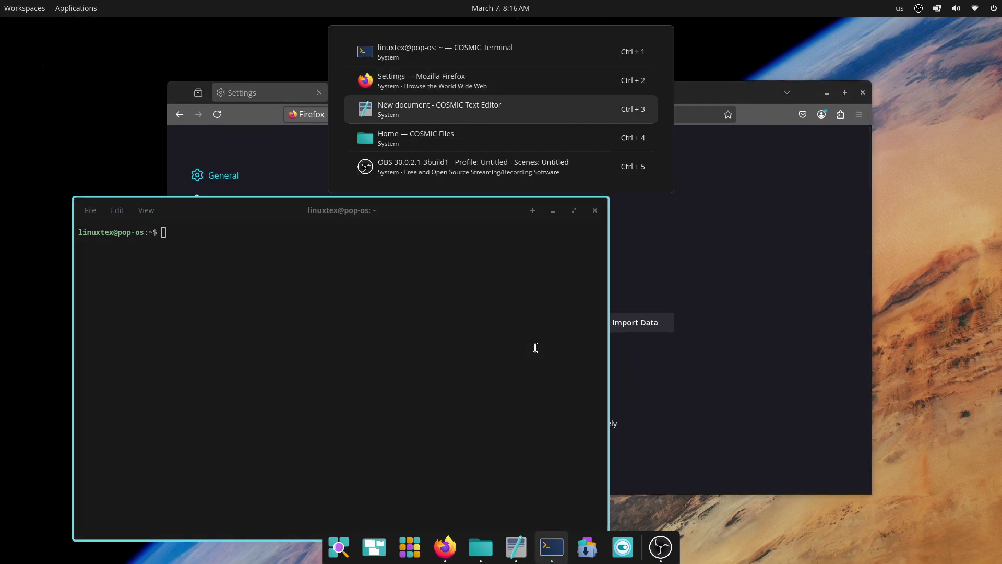
- Turn on tiling for the current workspace and move the terminal into the bottom-left tile
click(936, 9)
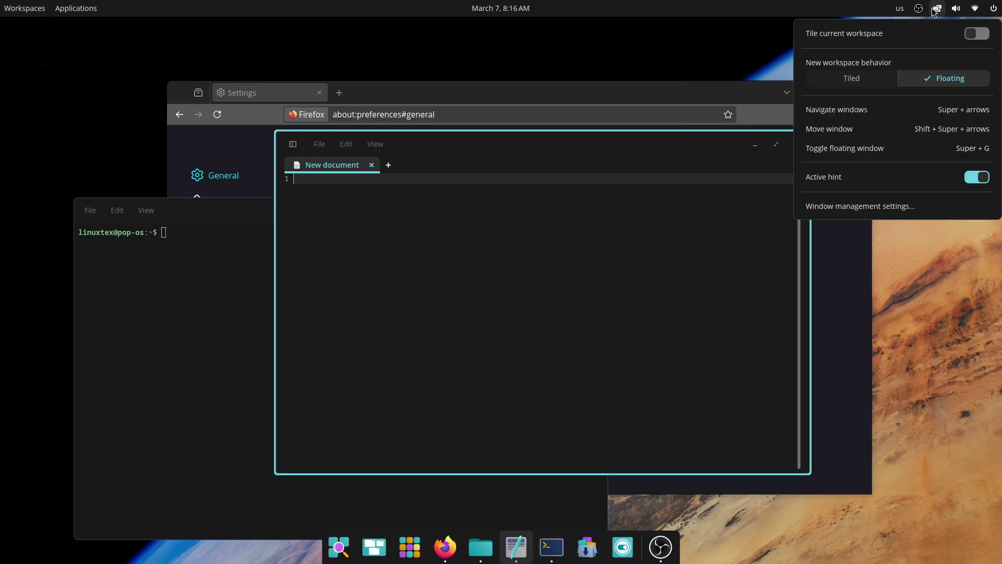
click(977, 34)
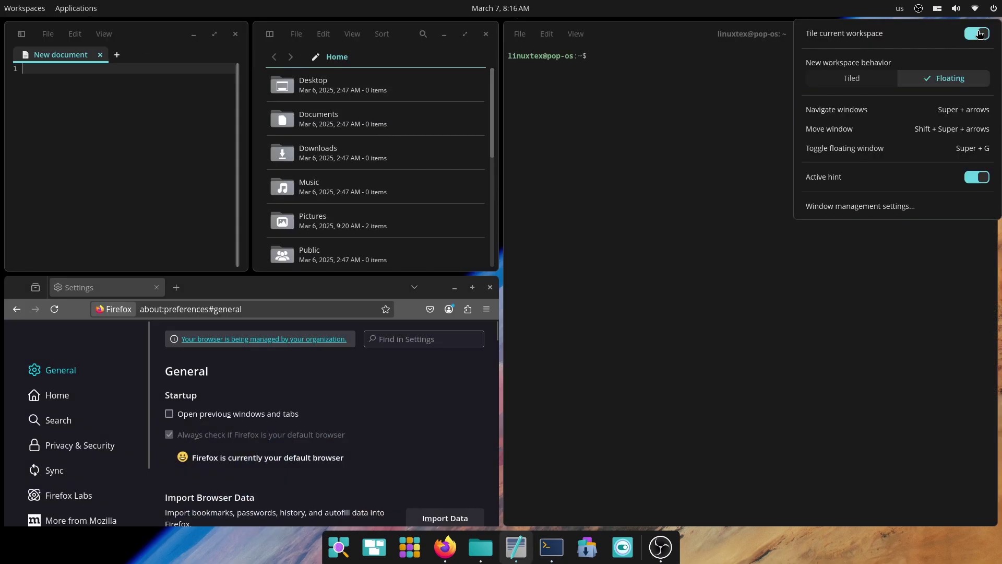
click(679, 247)
click(139, 162)
click(608, 377)
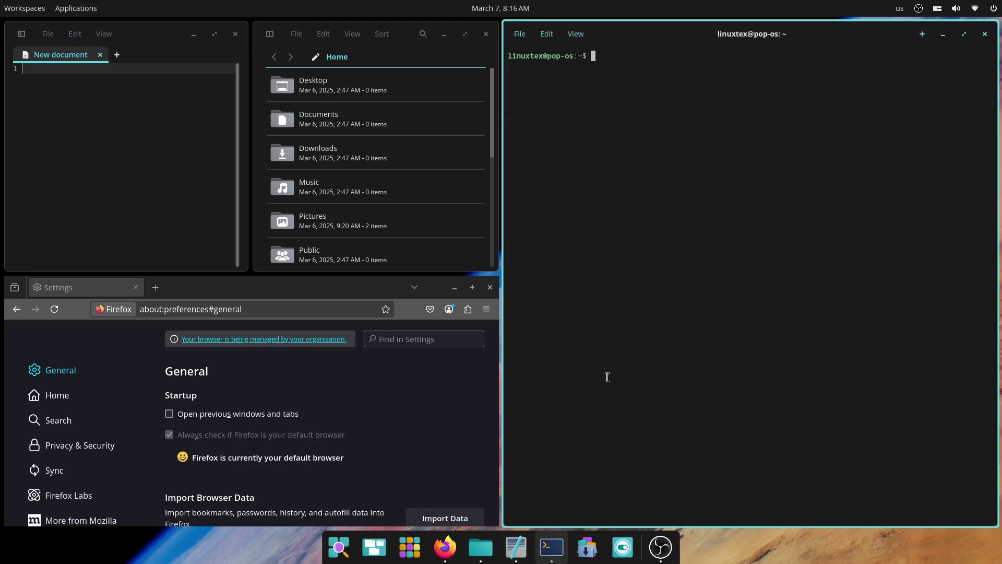
click(131, 122)
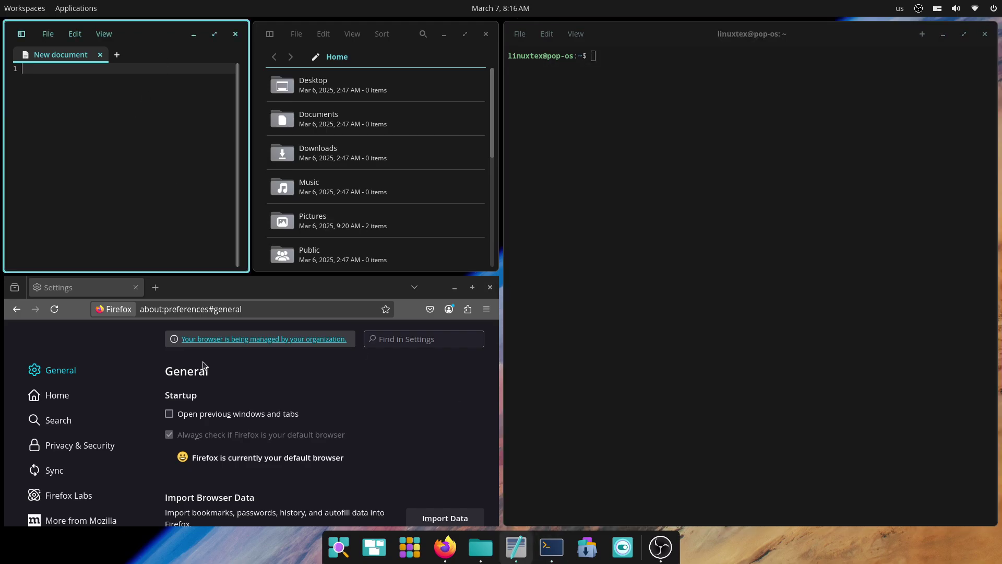
click(397, 465)
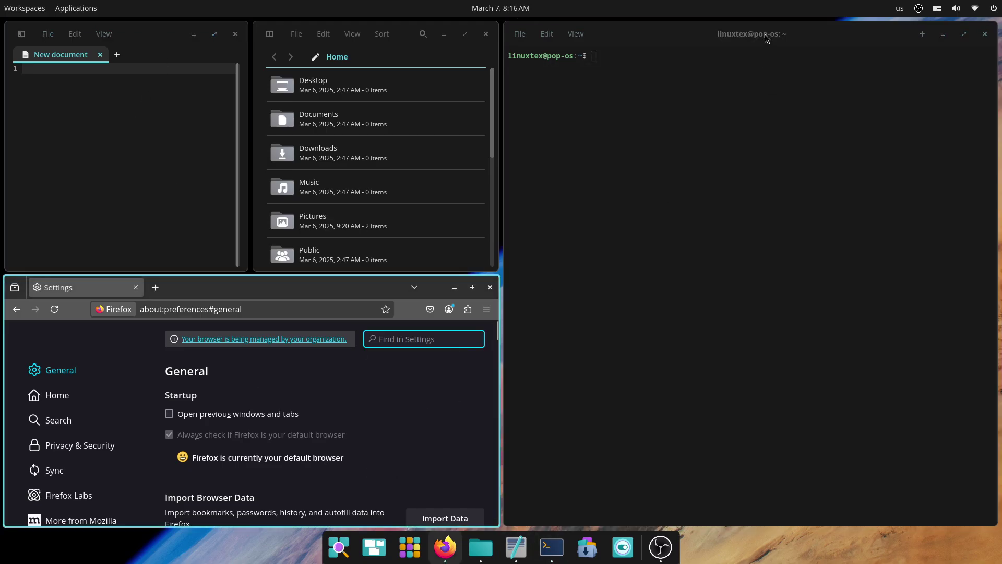
drag(766, 39, 256, 387)
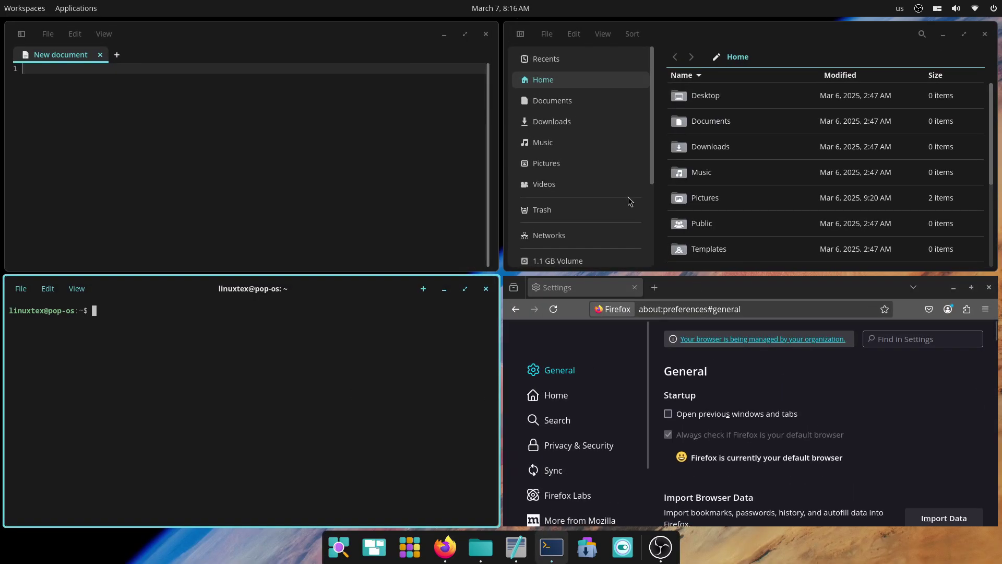
- Enable Firefox's 'Open previous windows and tabs', then float Firefox at the top-left
key(super+Right)
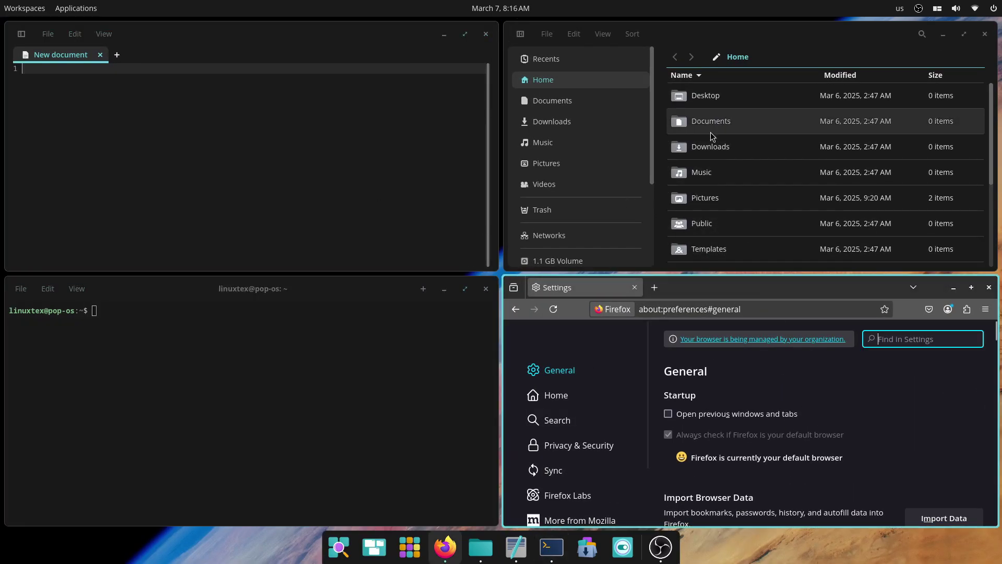
scroll(713, 137, down, 3)
key(super+Left)
click(346, 362)
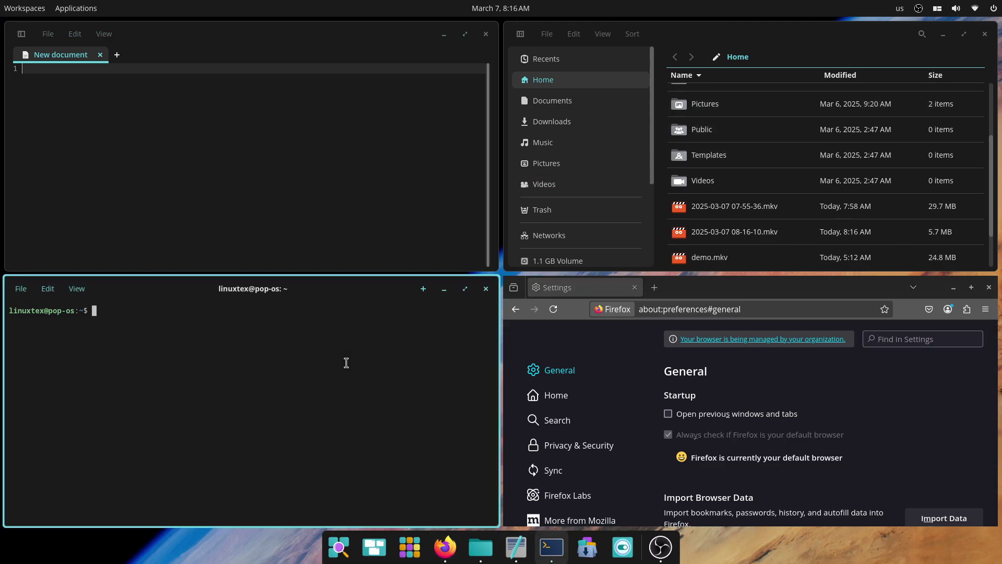
click(899, 414)
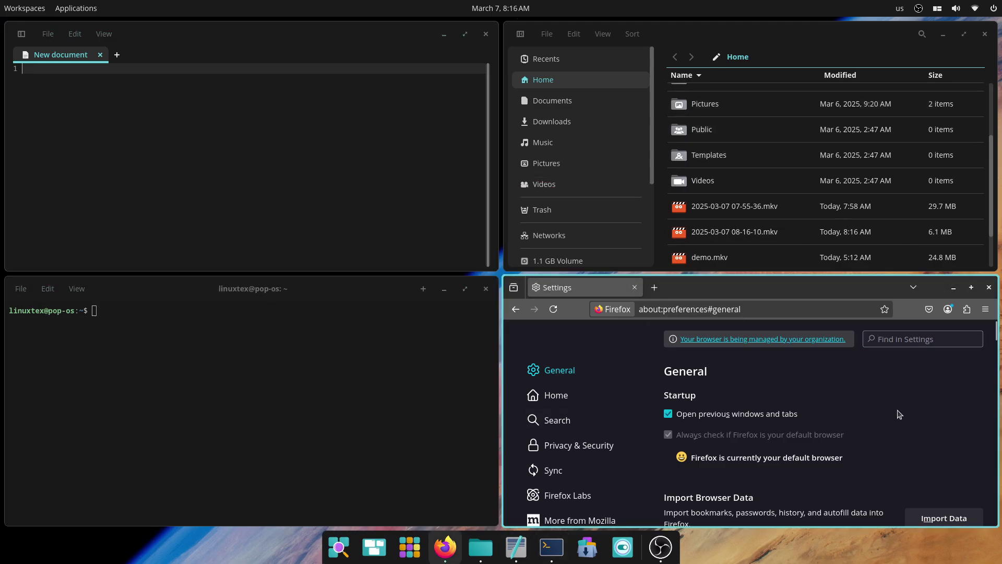
key(super+g)
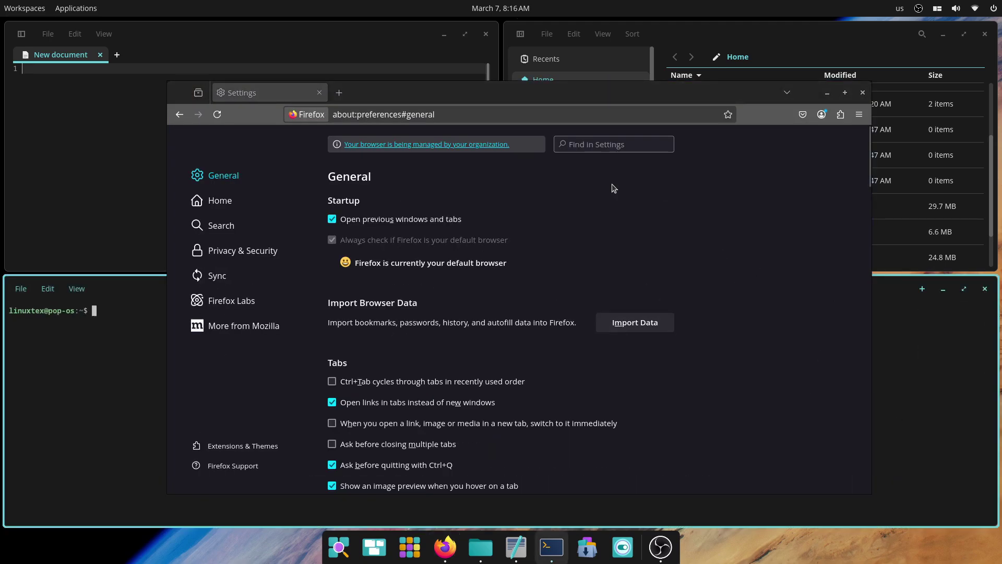
drag(636, 93, 516, 40)
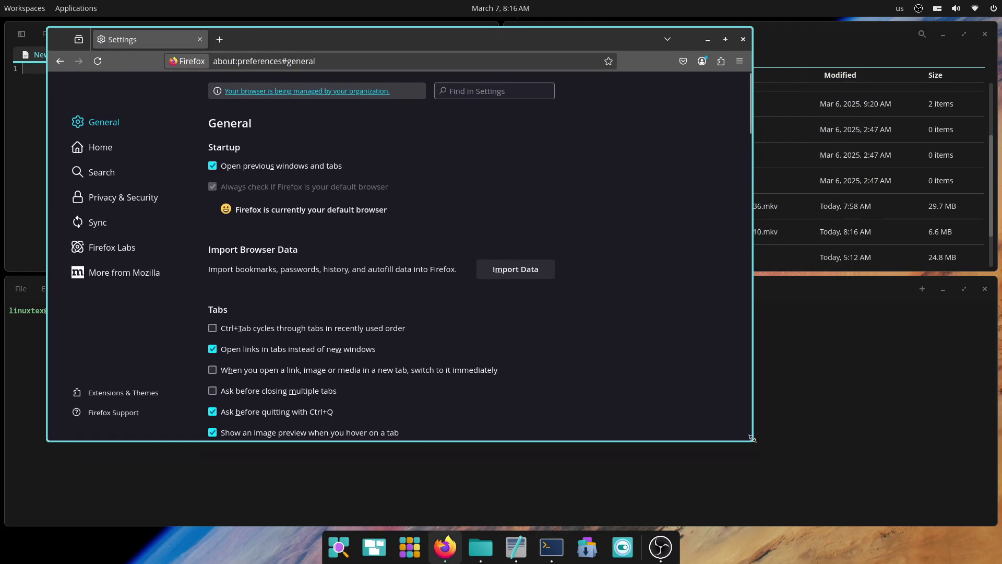
- Enlarge the floating Firefox window, then return it to the tiled layout with Super+Y
drag(752, 438, 807, 467)
key(alt+Tab)
key(alt+Tab)
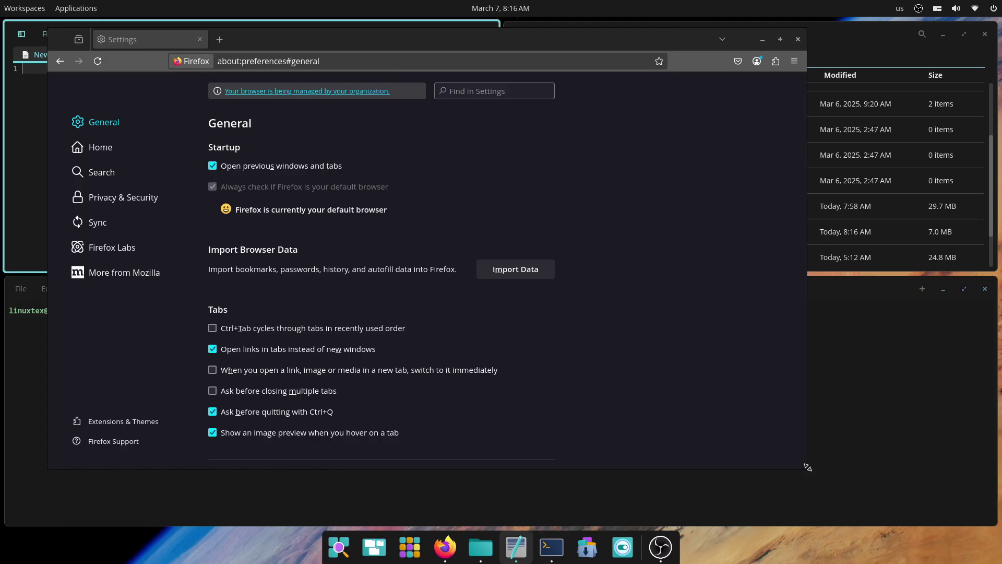
click(700, 267)
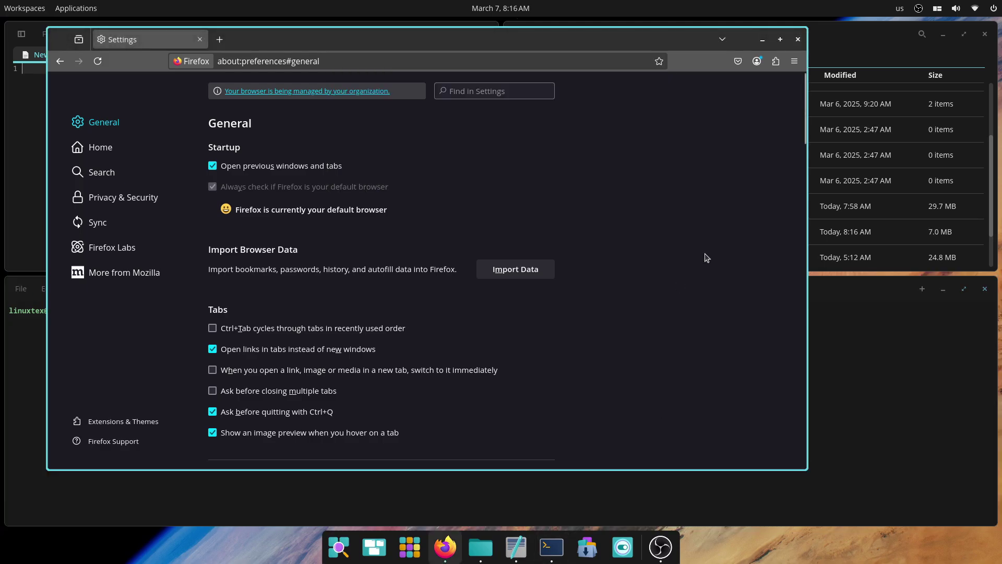
key(super+y)
click(388, 232)
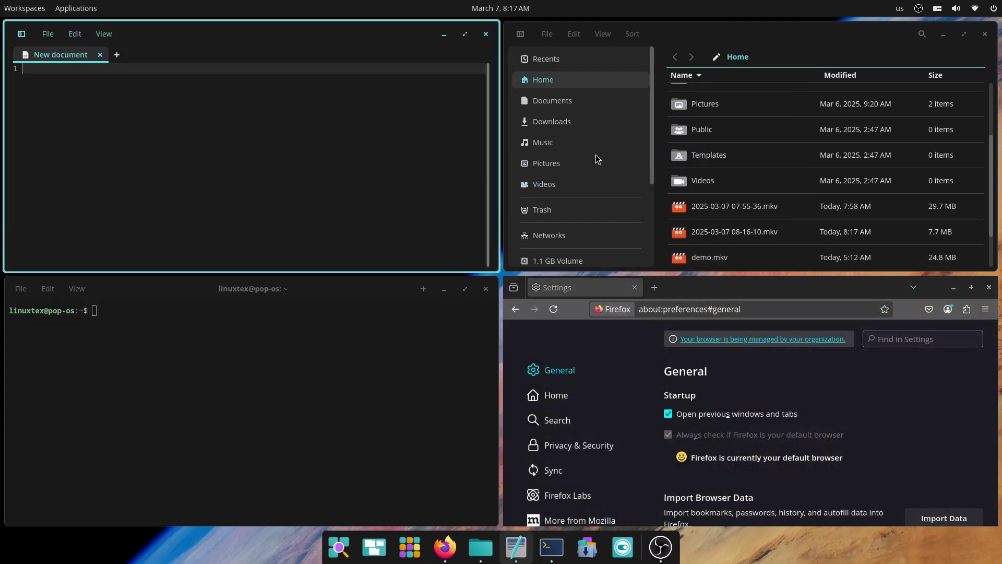
click(626, 366)
click(464, 382)
click(362, 189)
- Drag the tiling borders to resize the text editor, Firefox, terminal and file manager tiles
drag(506, 191, 595, 196)
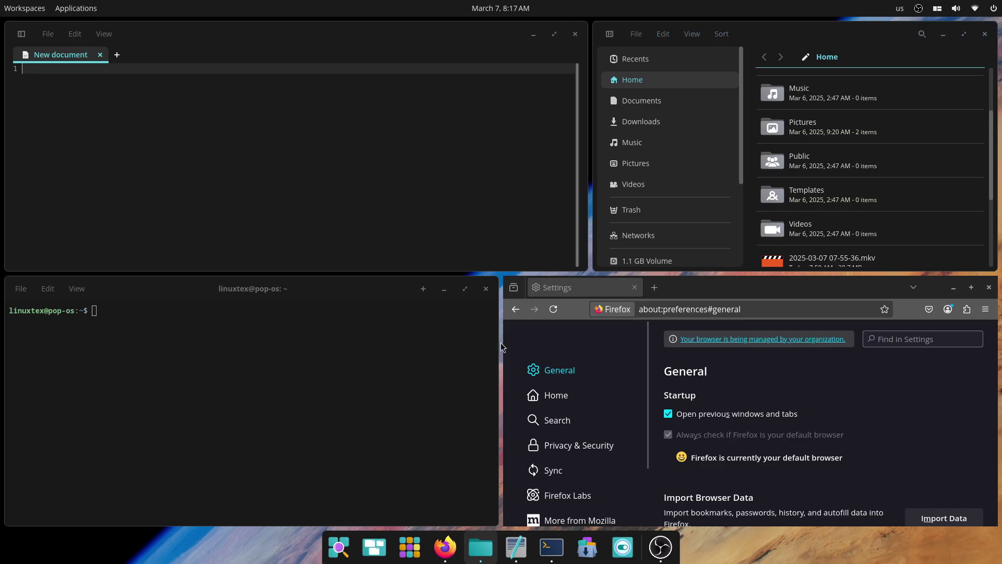
drag(501, 347, 380, 358)
click(890, 448)
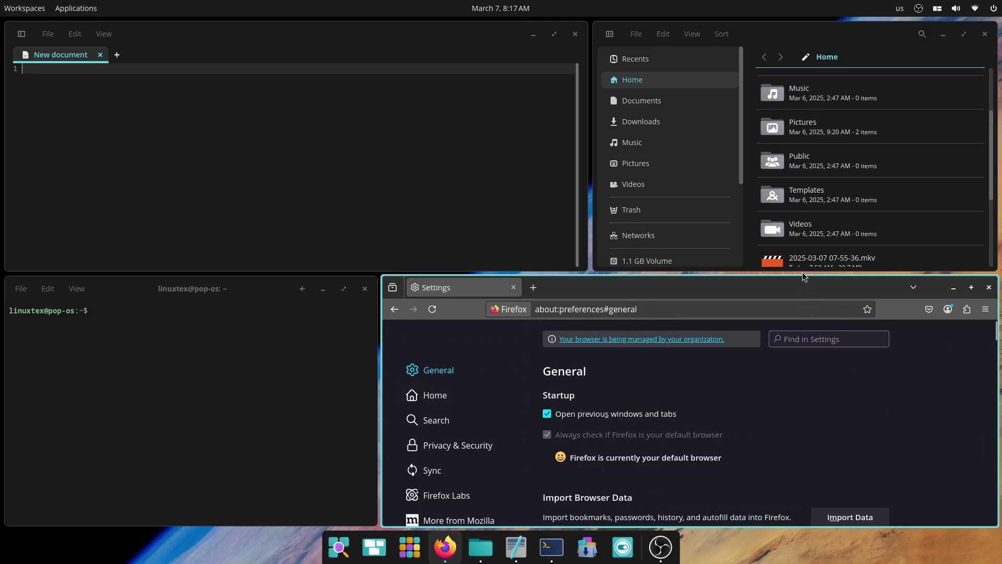
drag(803, 276, 805, 177)
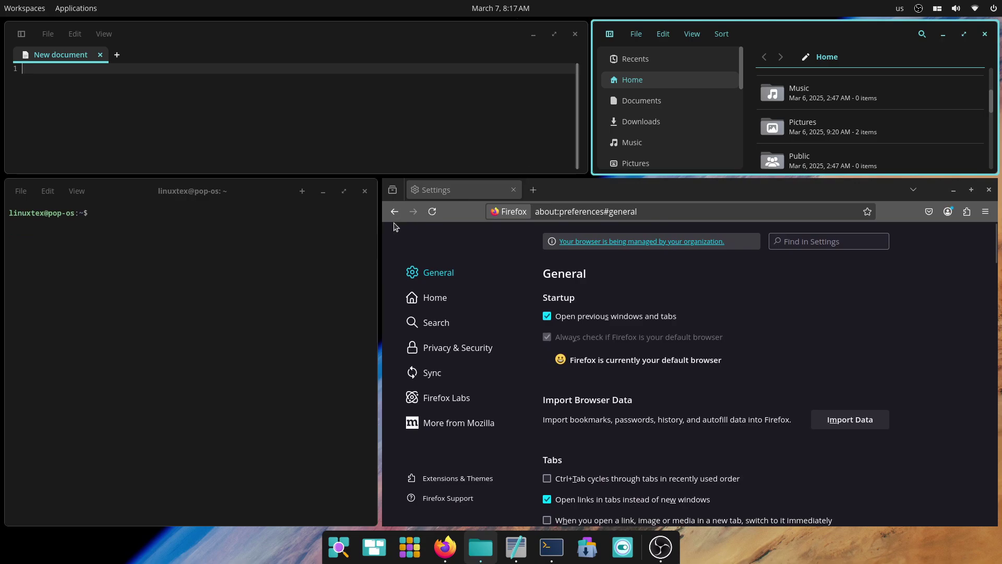
drag(381, 264, 649, 348)
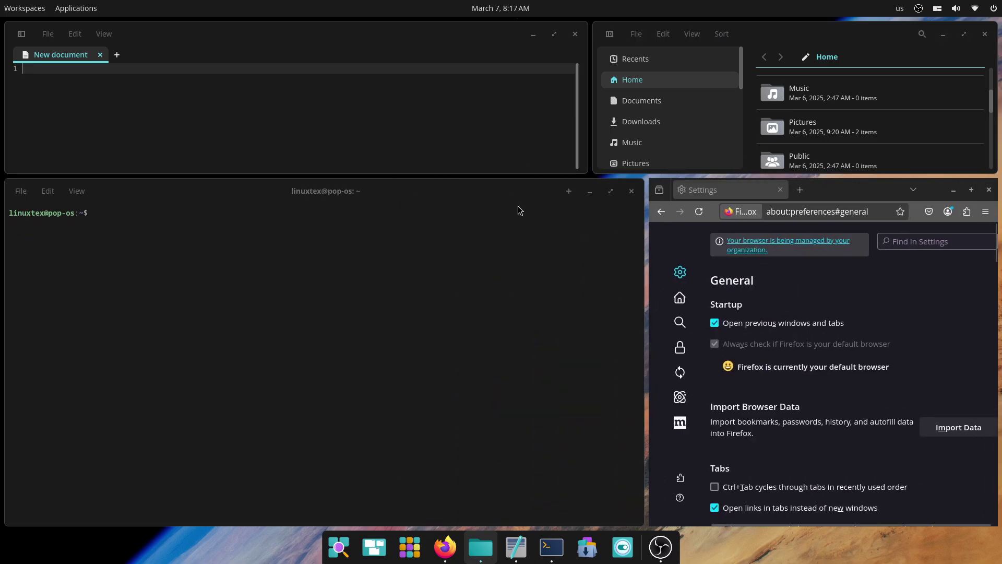
drag(513, 181, 462, 314)
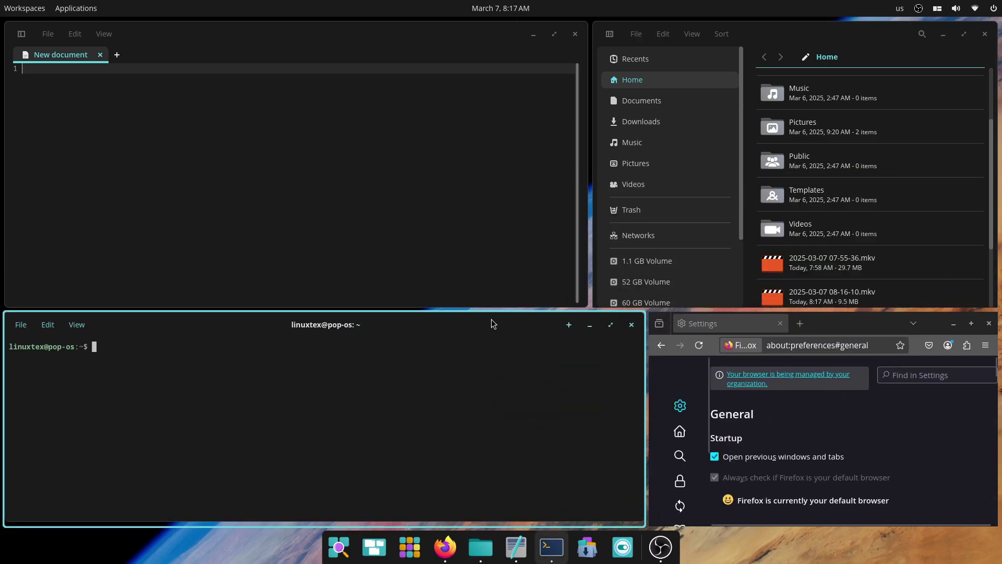
- Close the text editor and stack Firefox onto the file manager's tile
click(575, 34)
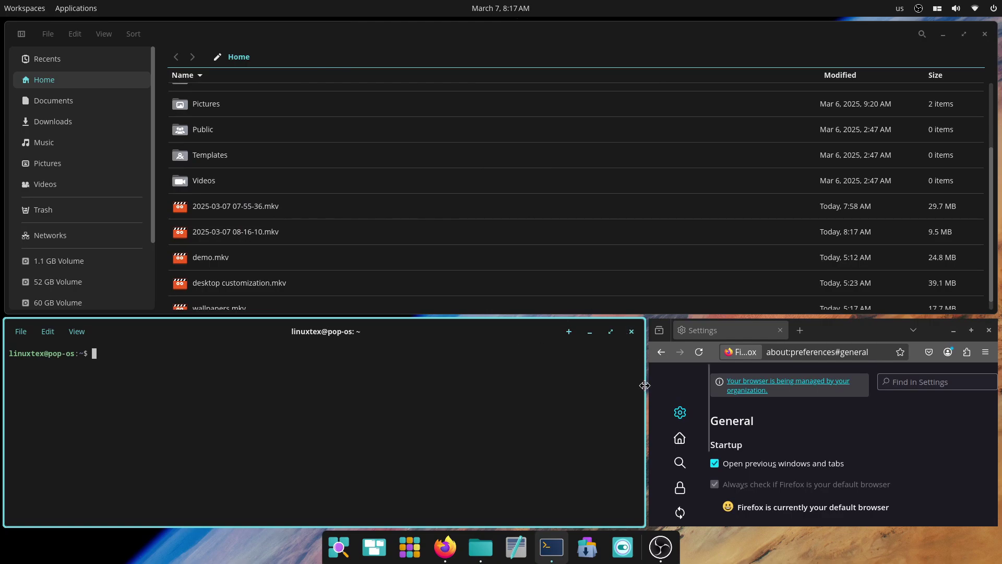
drag(645, 385, 409, 387)
drag(623, 340, 468, 113)
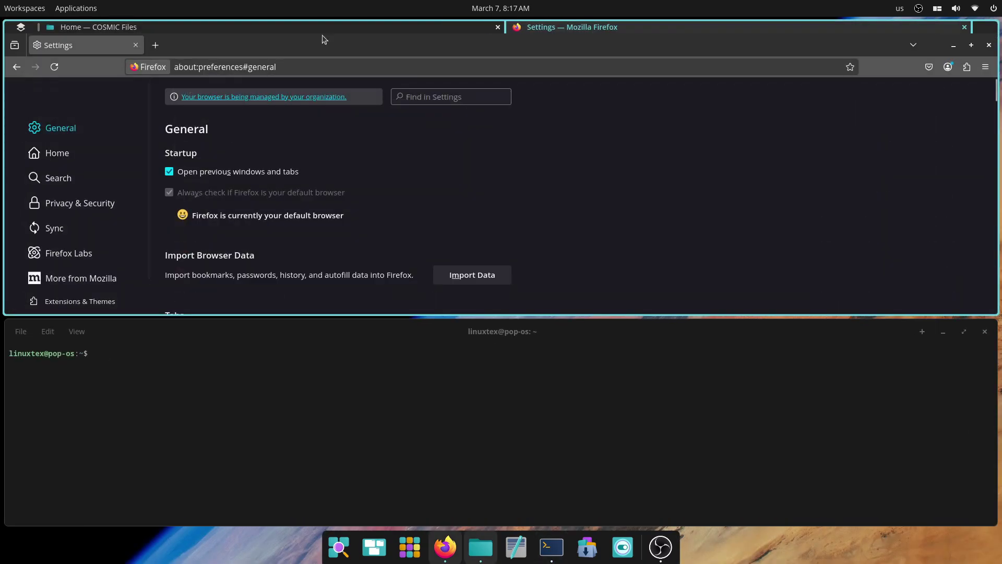
- Flip the stacked tile between Firefox Settings and COSMIC Files, finishing on Files at Home
click(461, 31)
click(604, 23)
click(470, 30)
click(566, 30)
click(574, 349)
click(546, 44)
click(458, 27)
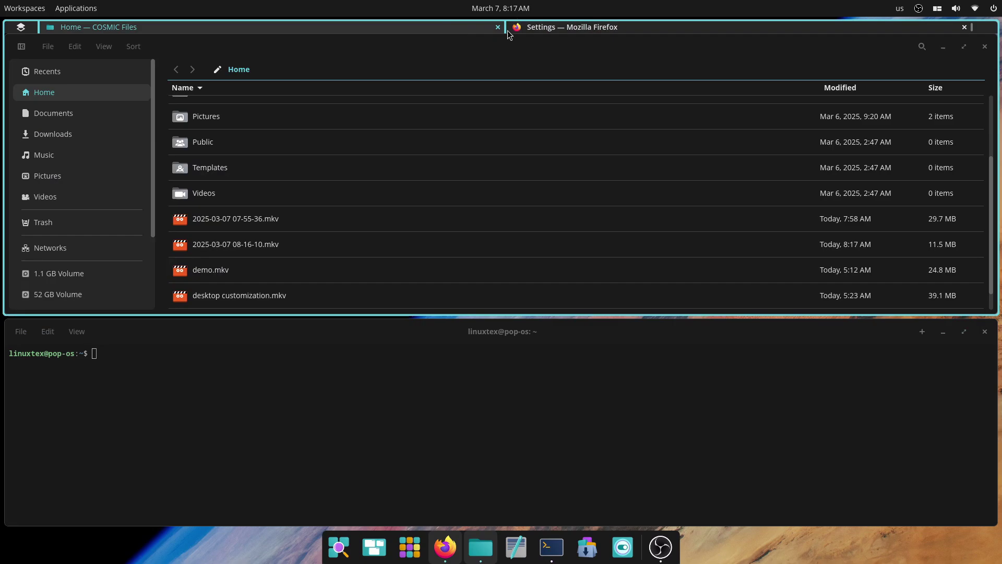
click(572, 30)
click(427, 32)
click(608, 431)
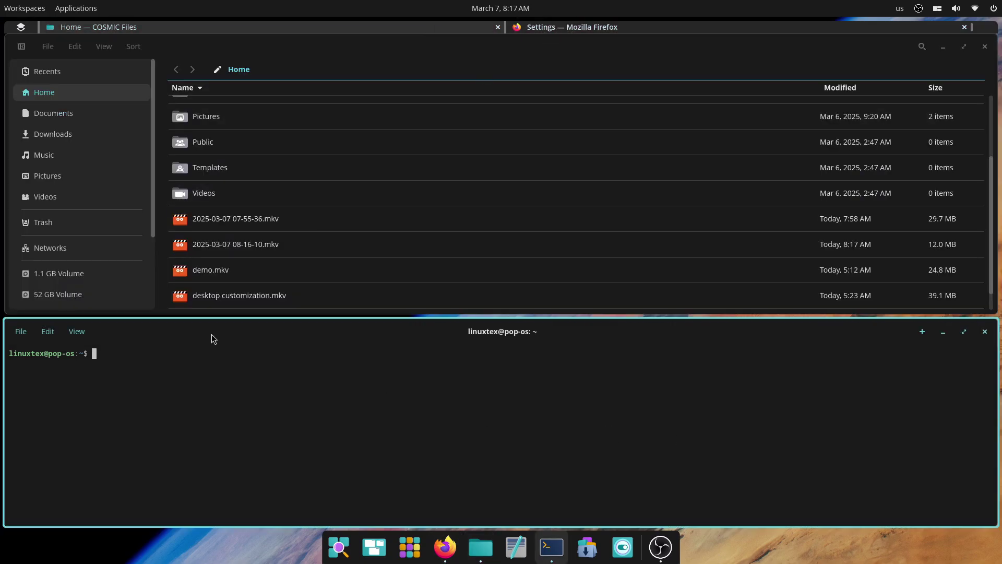
- Switch to the empty Workspace 3 and open a new Files window from the dock
click(25, 8)
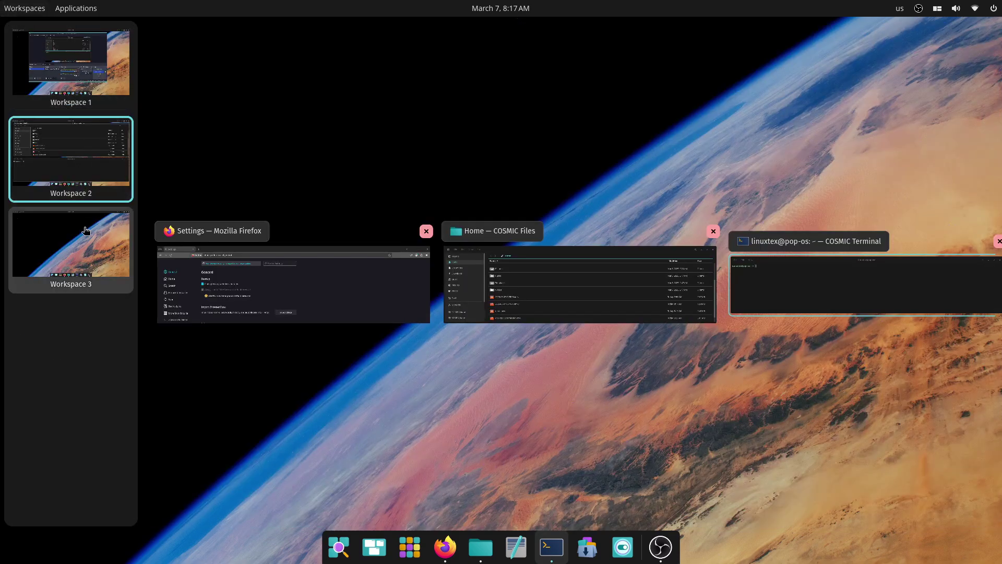
click(90, 257)
right_click(479, 546)
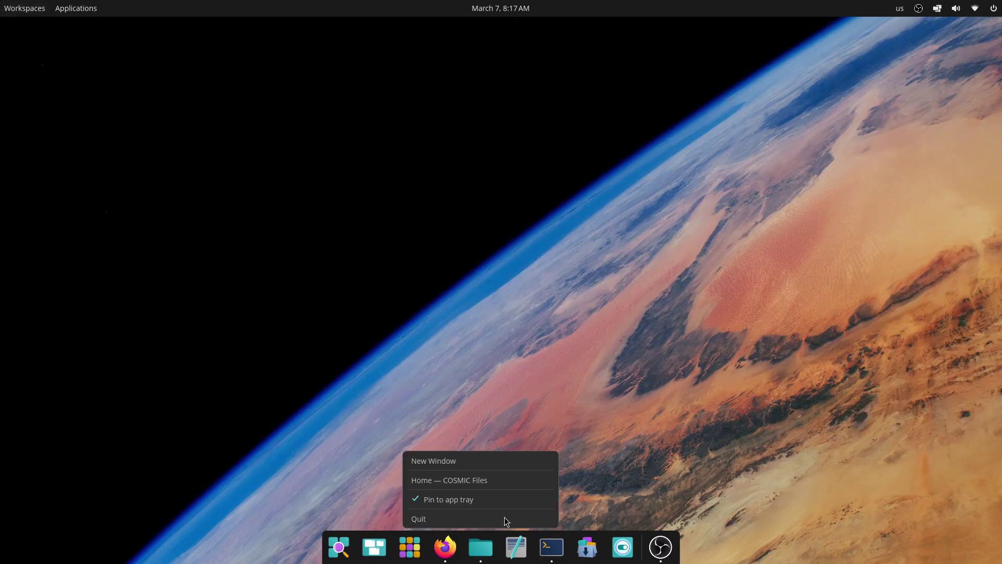
click(519, 462)
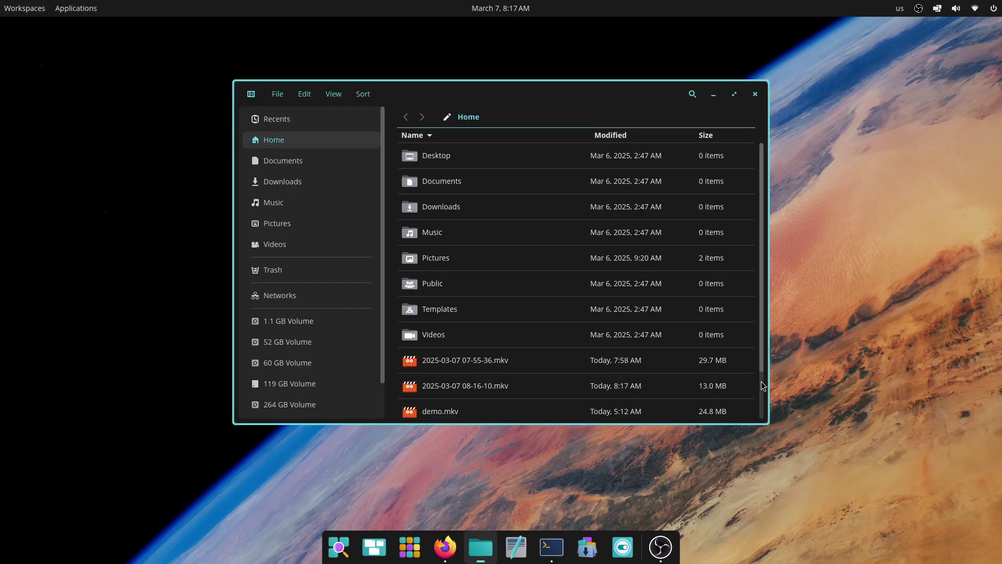
- Turn tiling off and back on with Super+Y and the panel tiling applet
key(super+shift+Up)
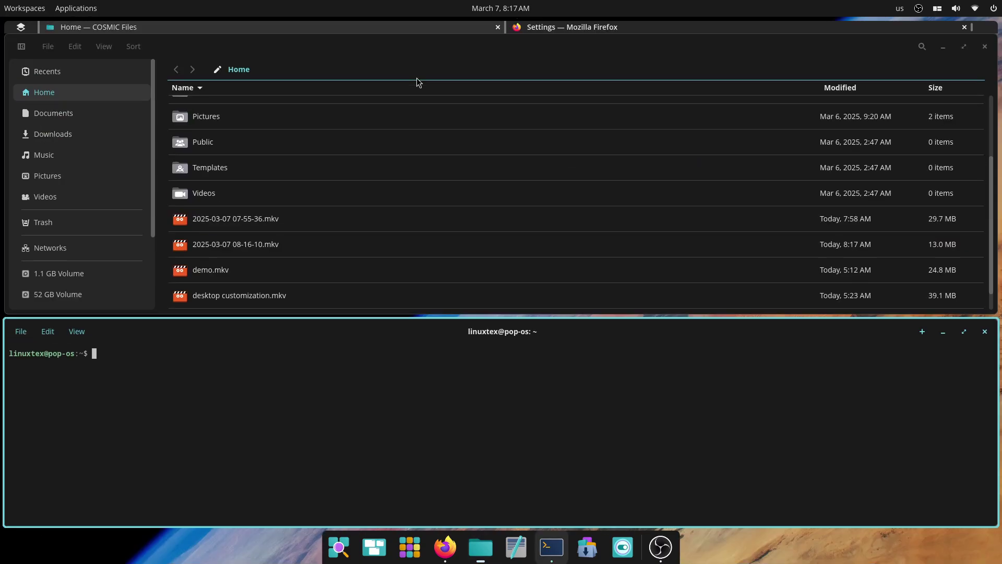
key(super+y)
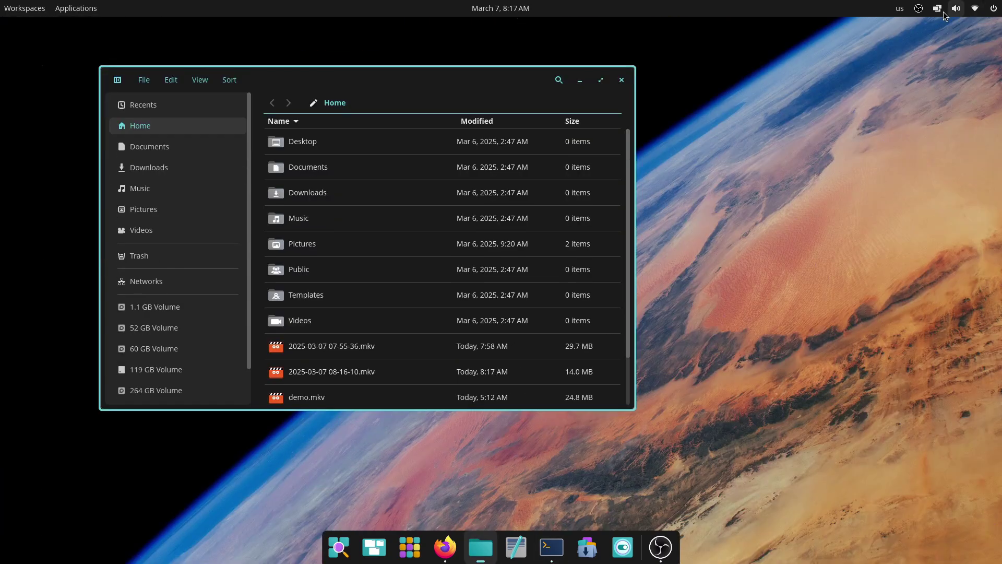
click(938, 8)
click(900, 311)
key(super+y)
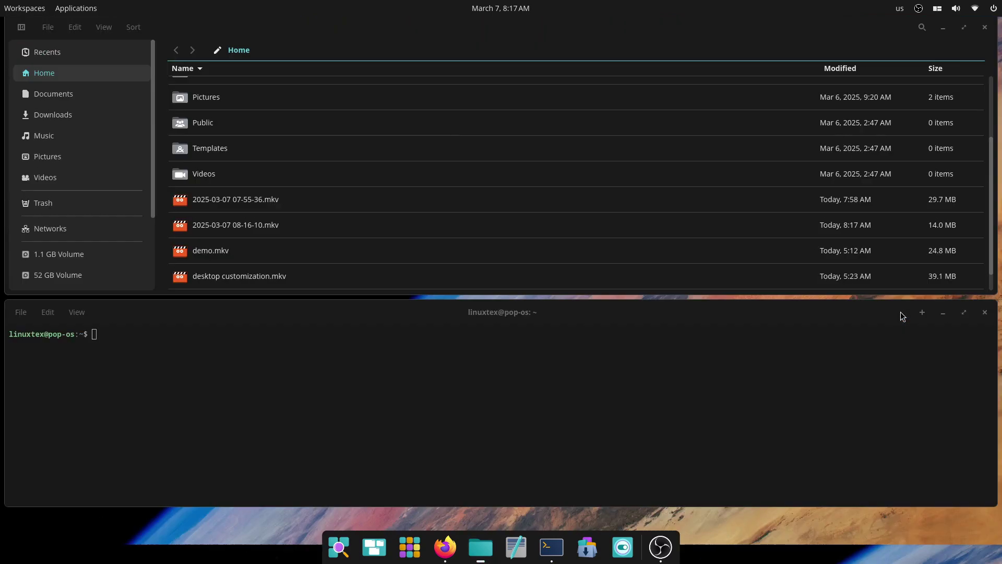
click(937, 10)
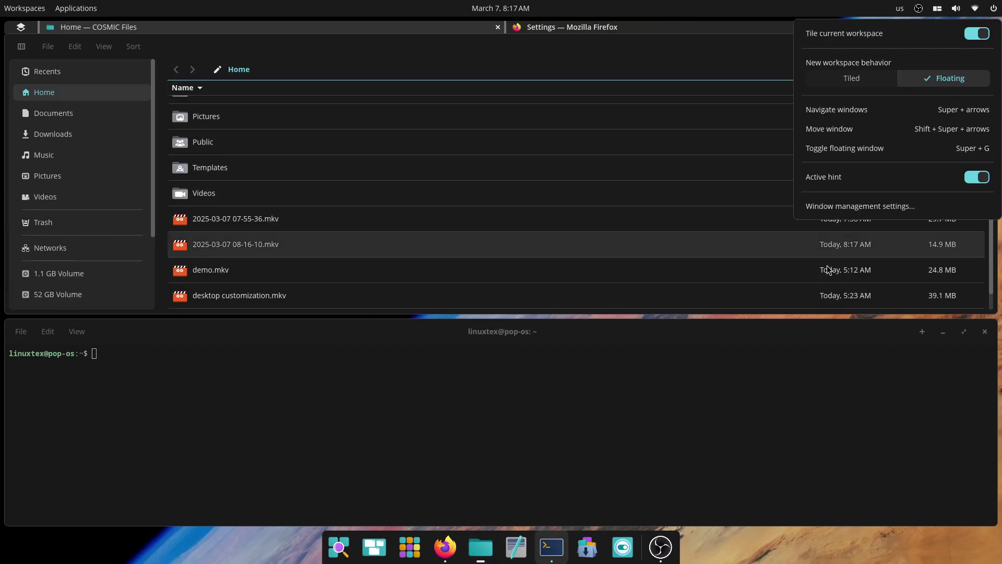
click(709, 390)
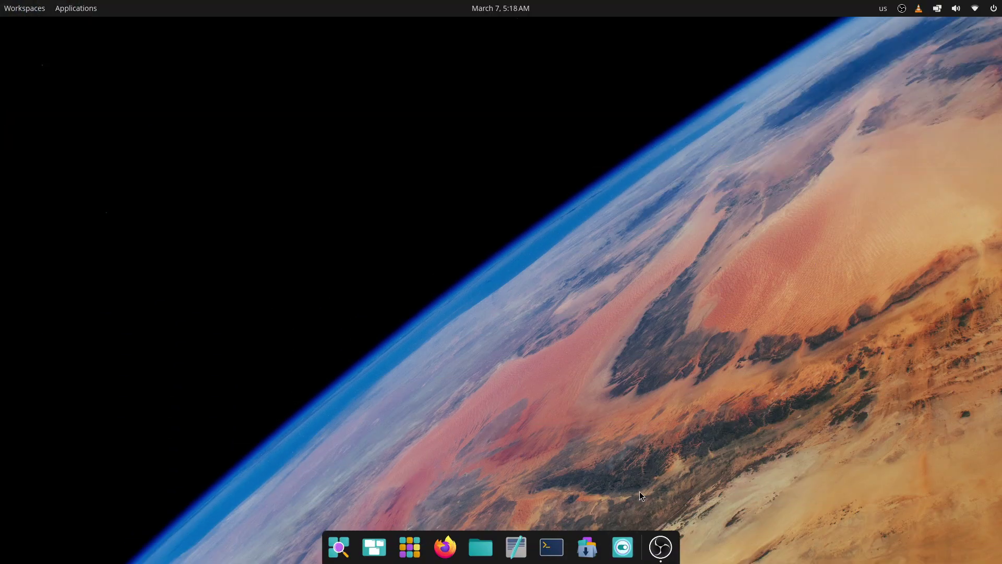
- Launch COSMIC Settings via a 'setting' search, show the Desktop page, and widen the window
key(super)
text(setting)
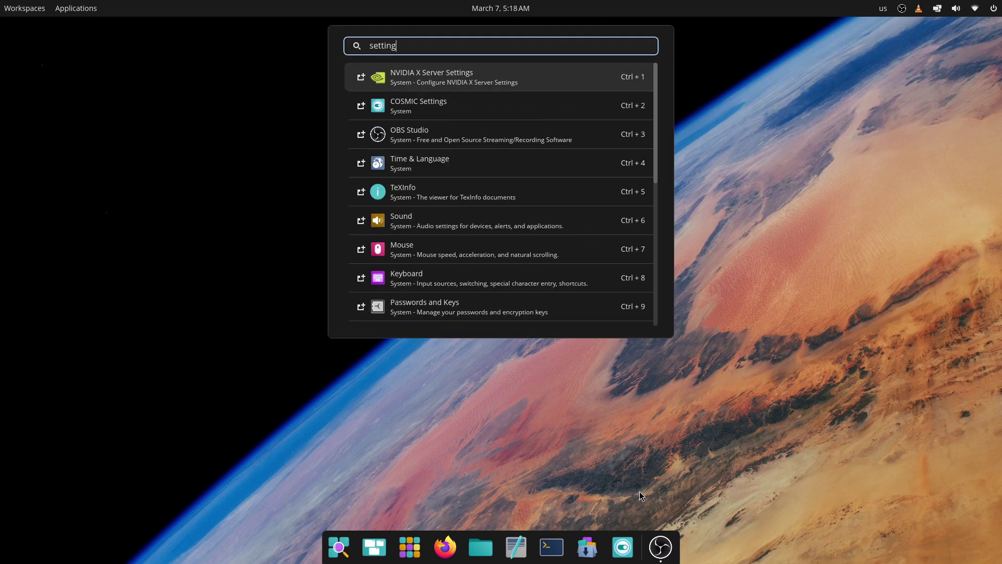
click(469, 78)
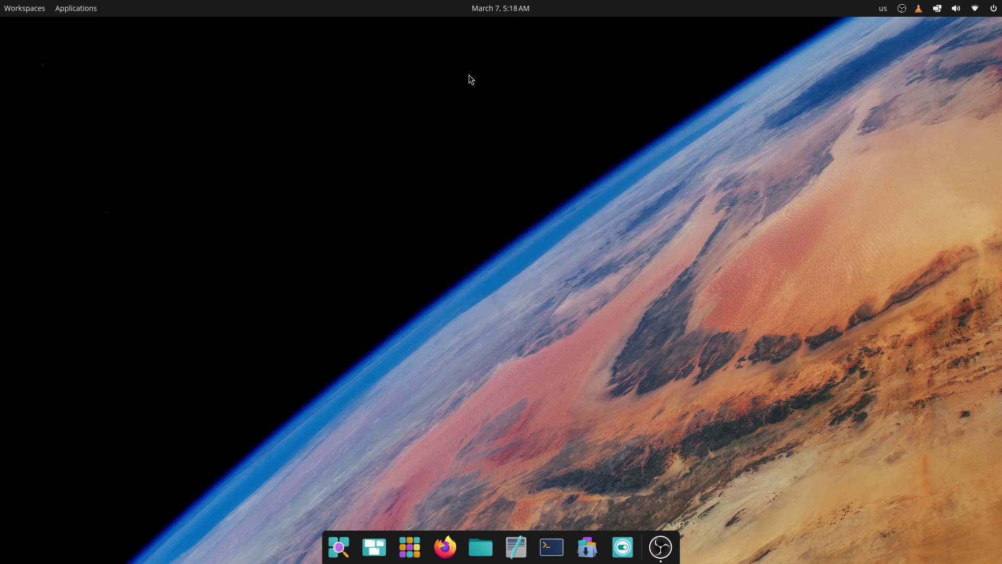
click(333, 167)
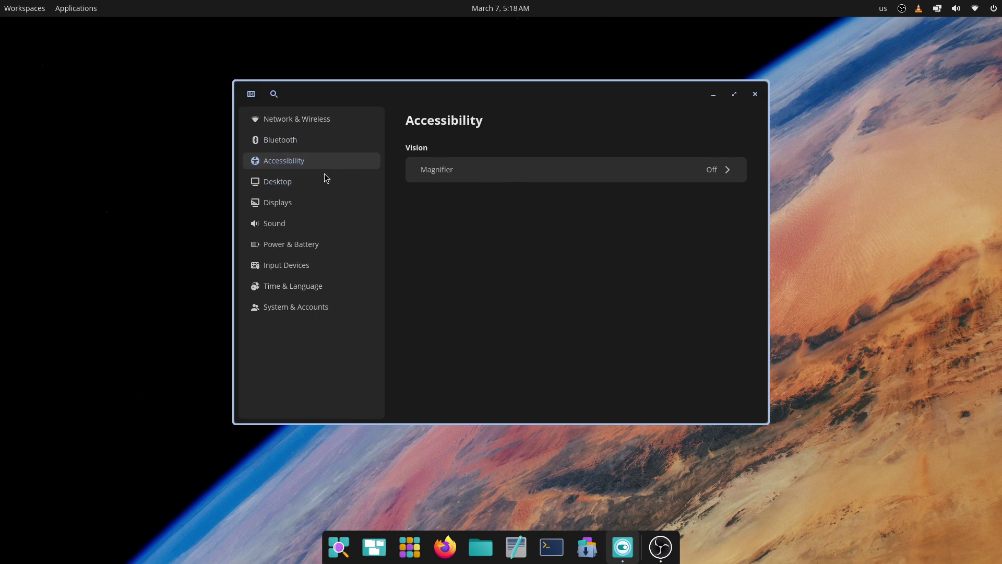
click(324, 182)
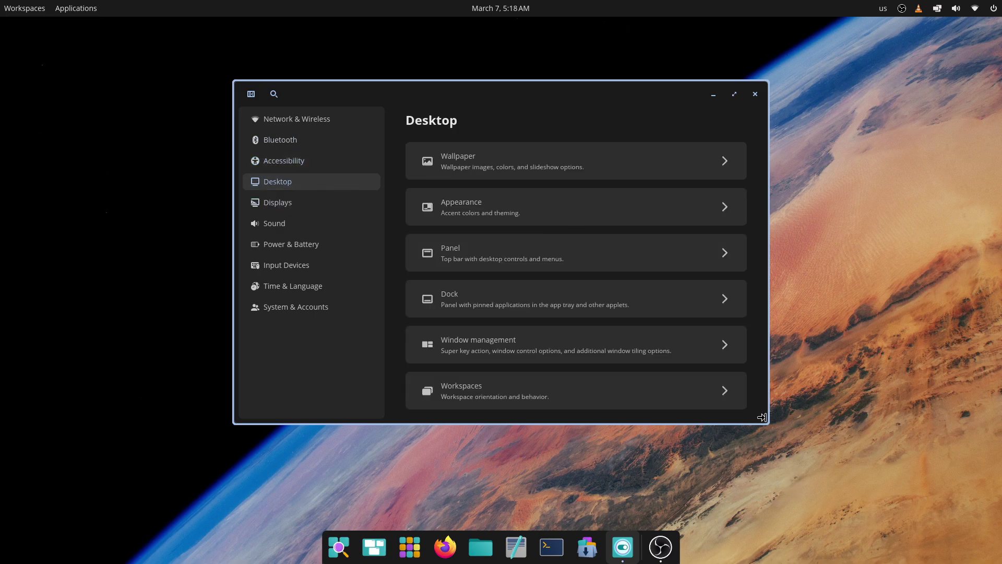
drag(762, 417, 838, 489)
- Look over the Wallpaper settings, then return to the Desktop list
click(526, 176)
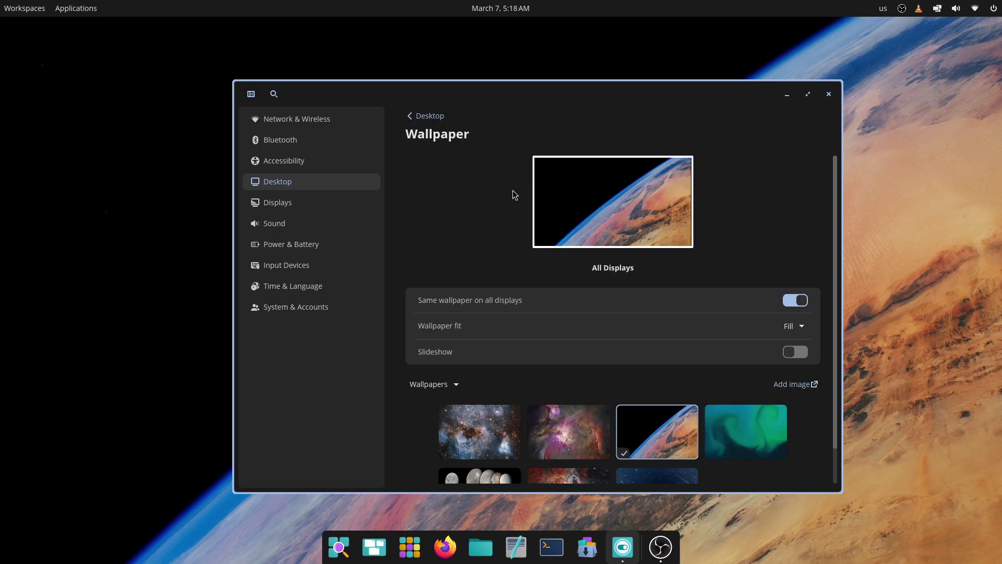
scroll(606, 369, down, 1)
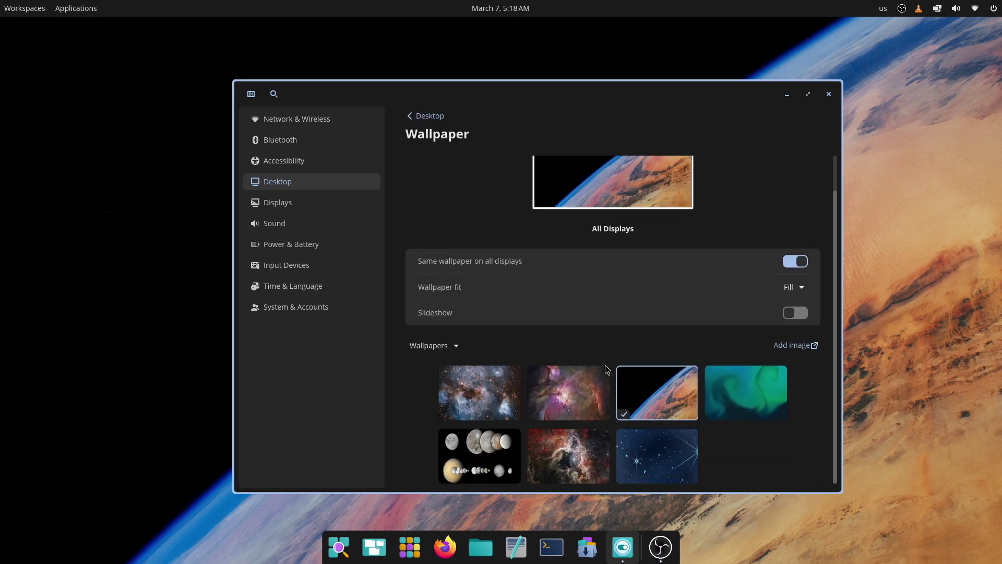
click(442, 115)
- In Appearance, switch between Light and Dark mode, ending on Dark
click(506, 207)
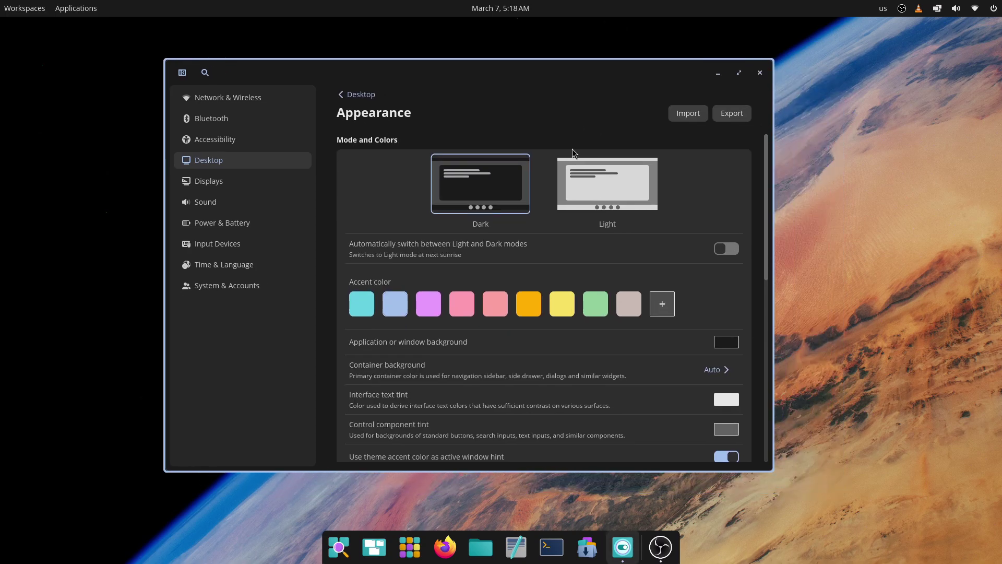
click(577, 166)
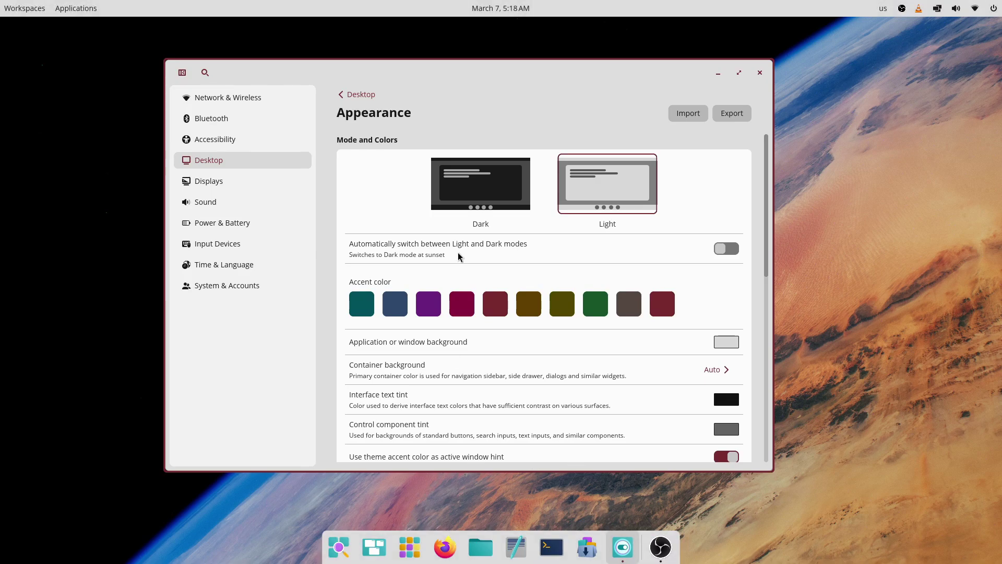
click(76, 7)
click(73, 6)
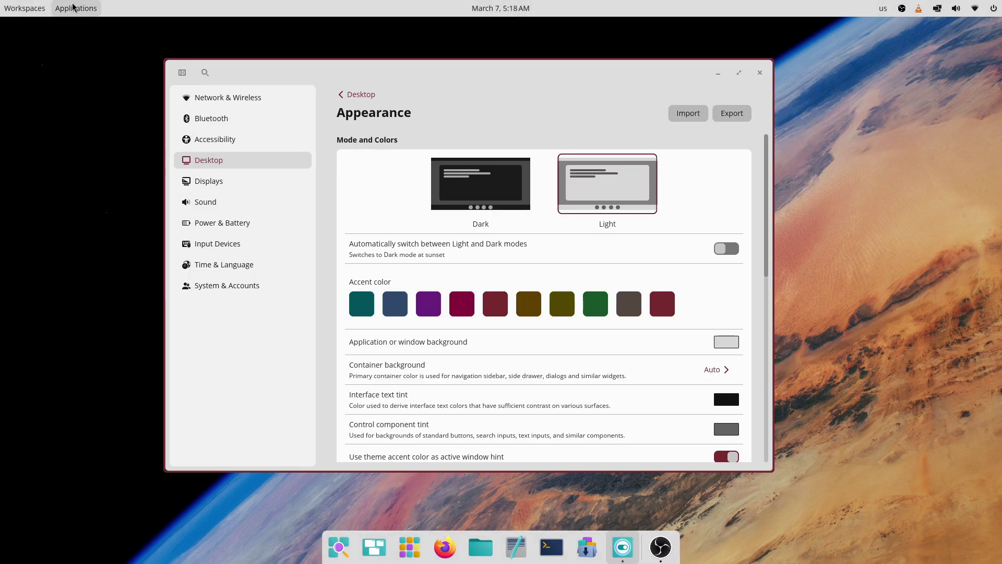
click(487, 206)
click(623, 215)
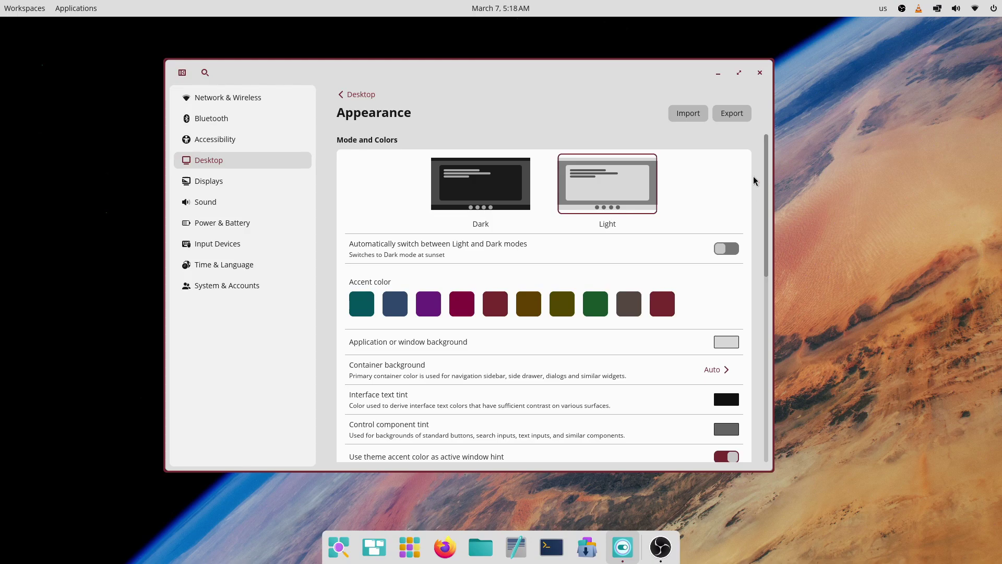
click(461, 193)
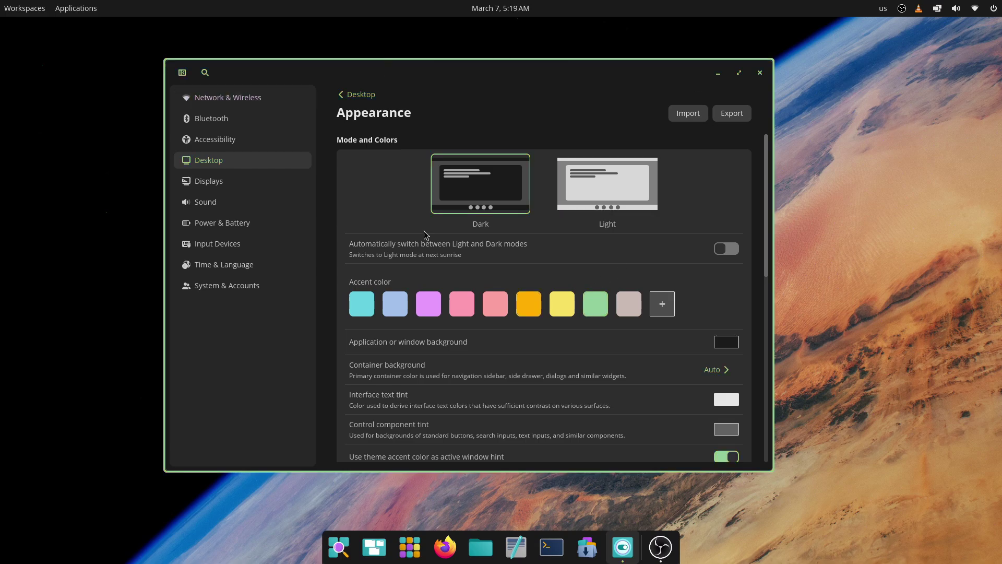
- Pick the cyan accent, try a dark red #991717 window background, then reset it to default
click(370, 308)
scroll(613, 358, down, 3)
click(723, 280)
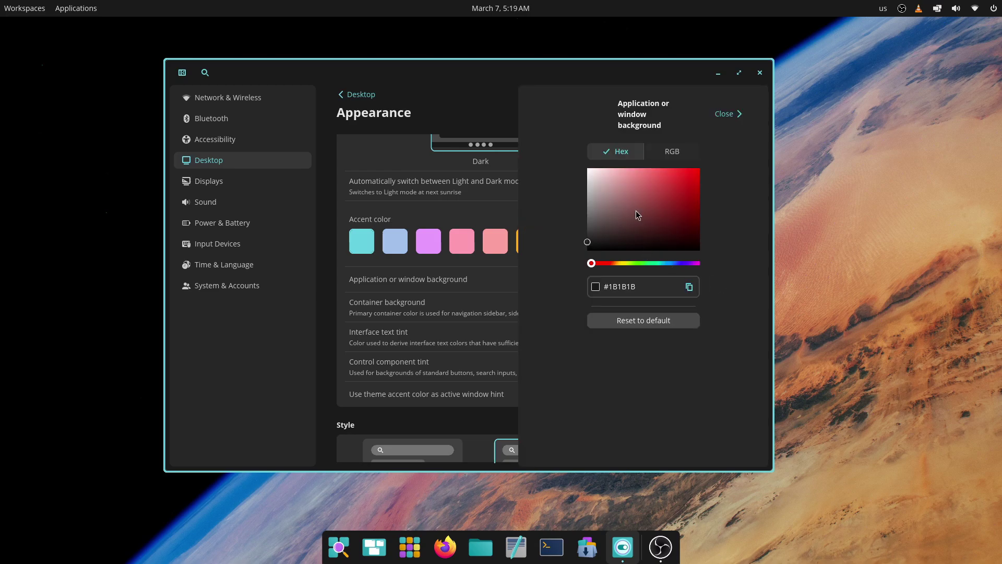
drag(604, 236, 684, 201)
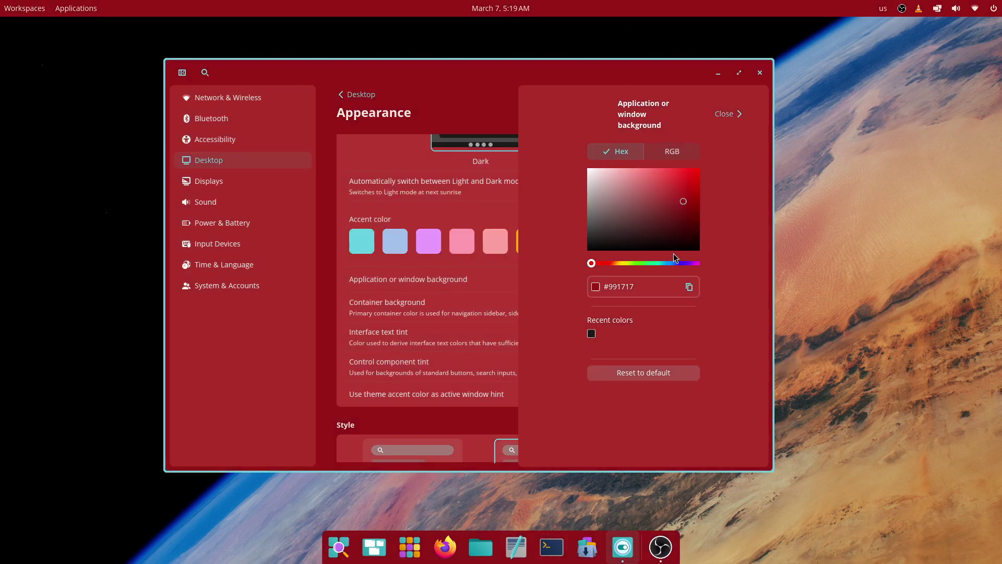
click(726, 113)
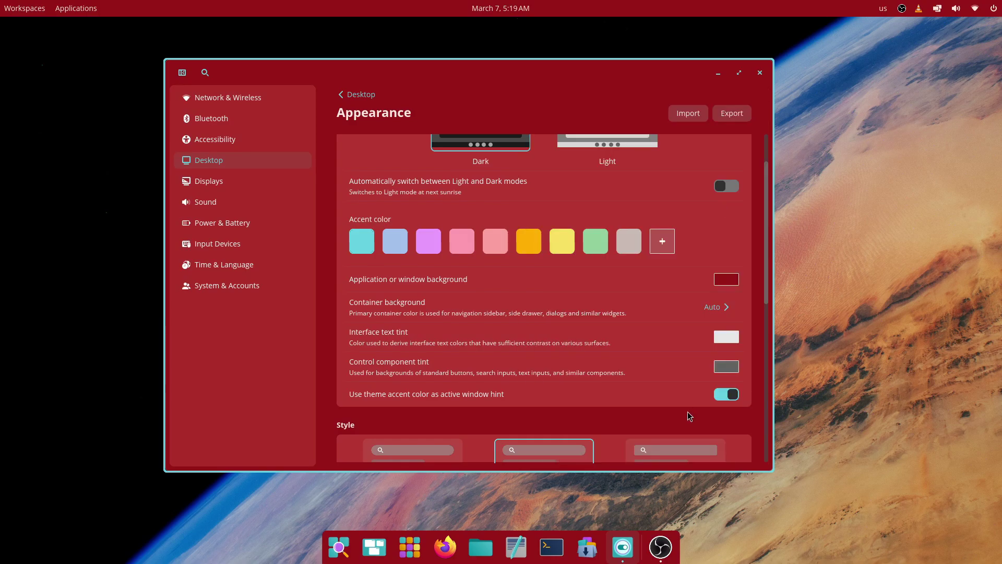
click(727, 279)
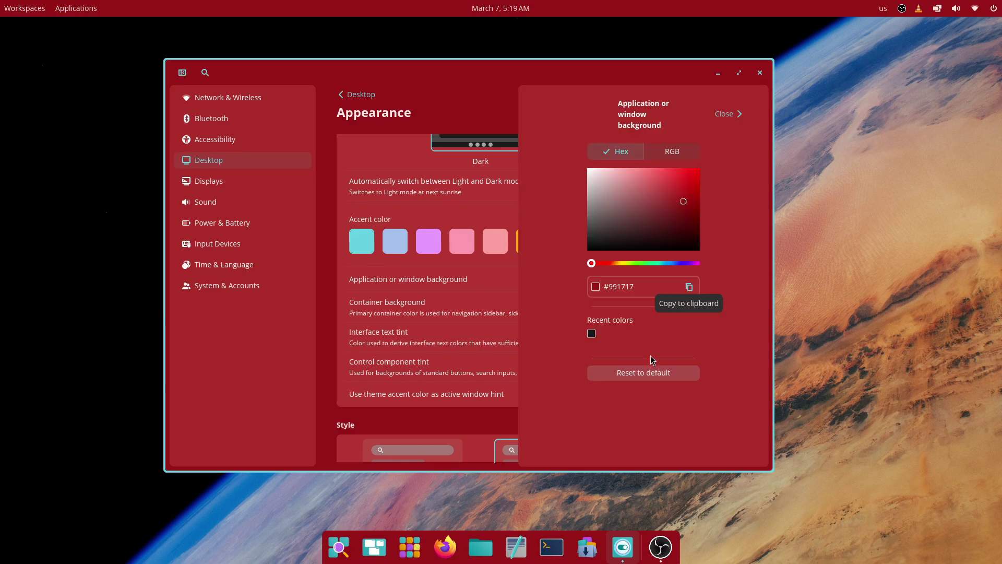
click(652, 373)
- Check the container background colour options and leave them on Auto
scroll(481, 317, down, 2)
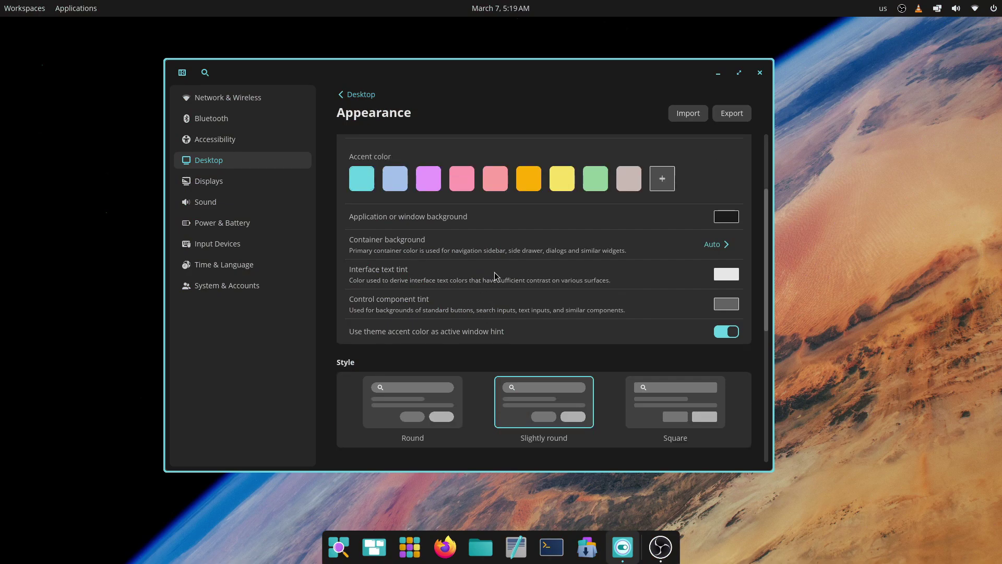
click(713, 244)
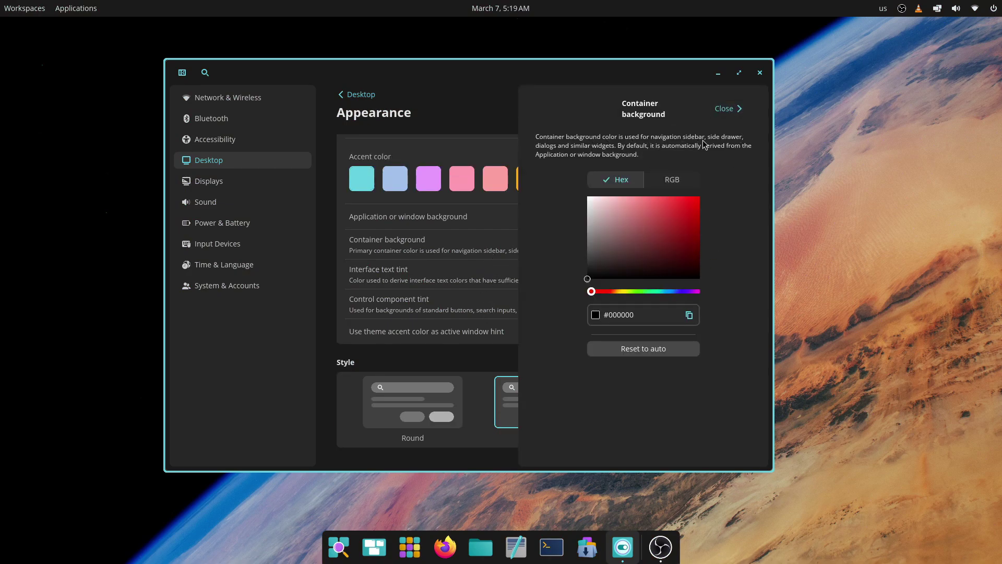
click(738, 111)
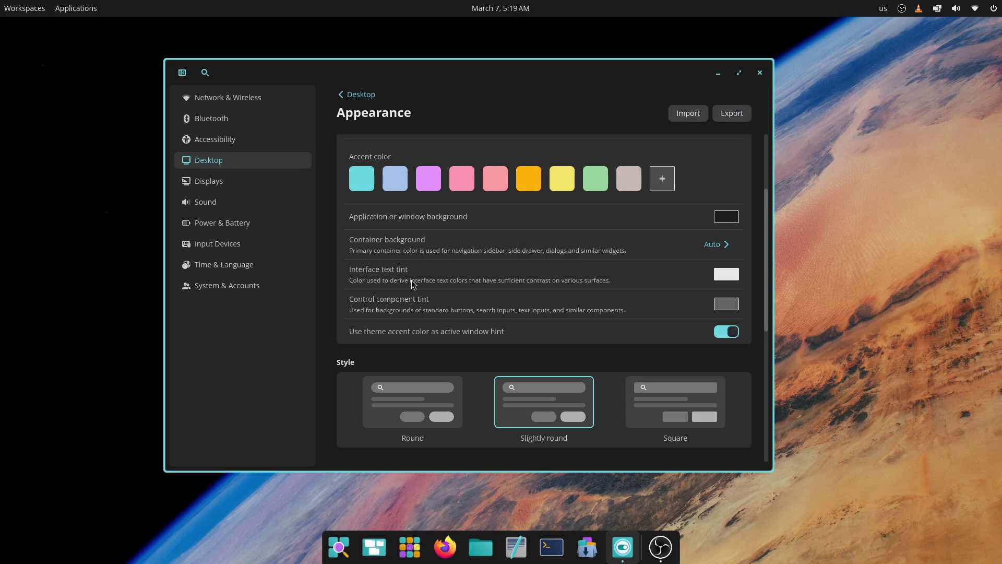
- Try the Round, Slightly round and Square styles, settling on Slightly round
scroll(594, 301, down, 3)
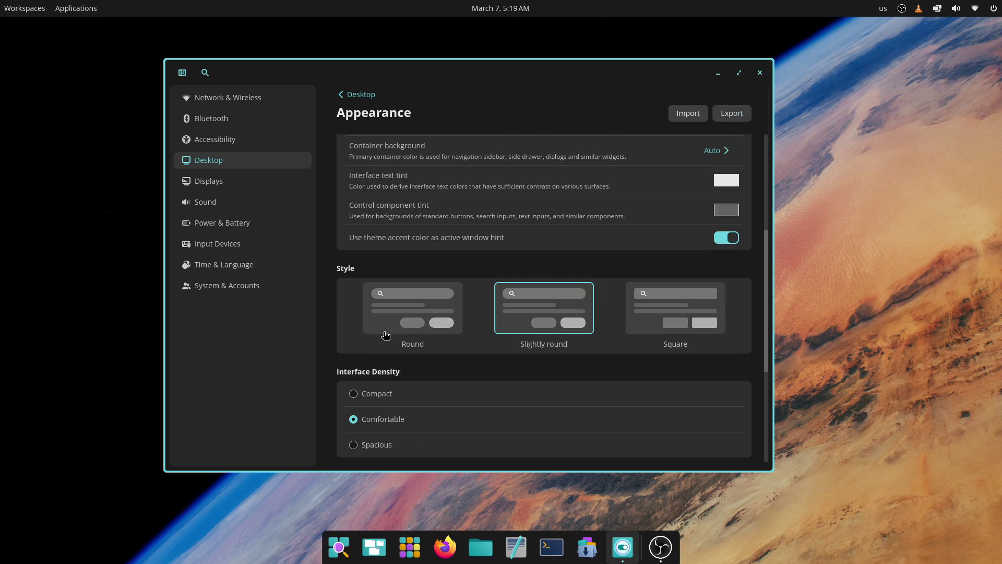
click(412, 329)
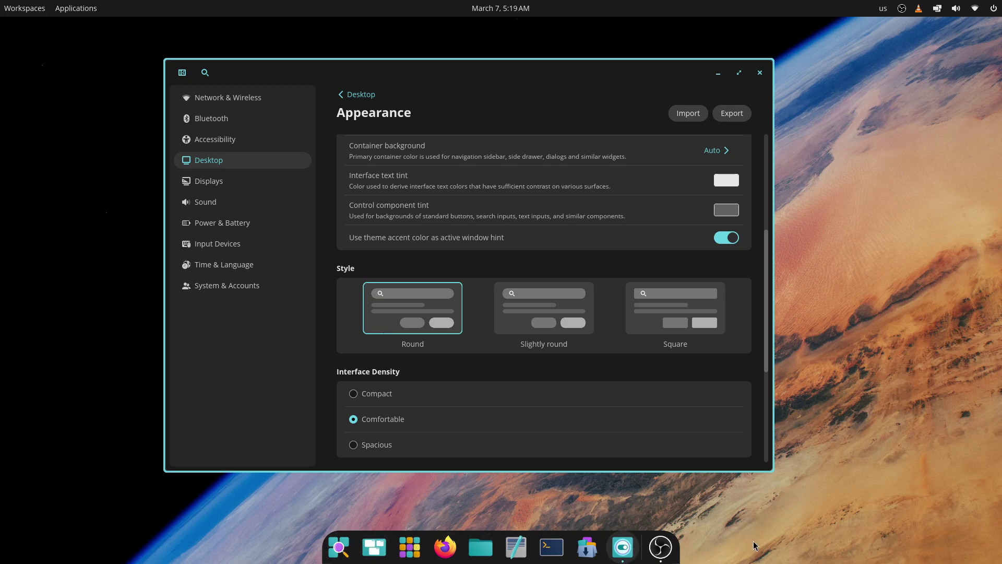
click(574, 335)
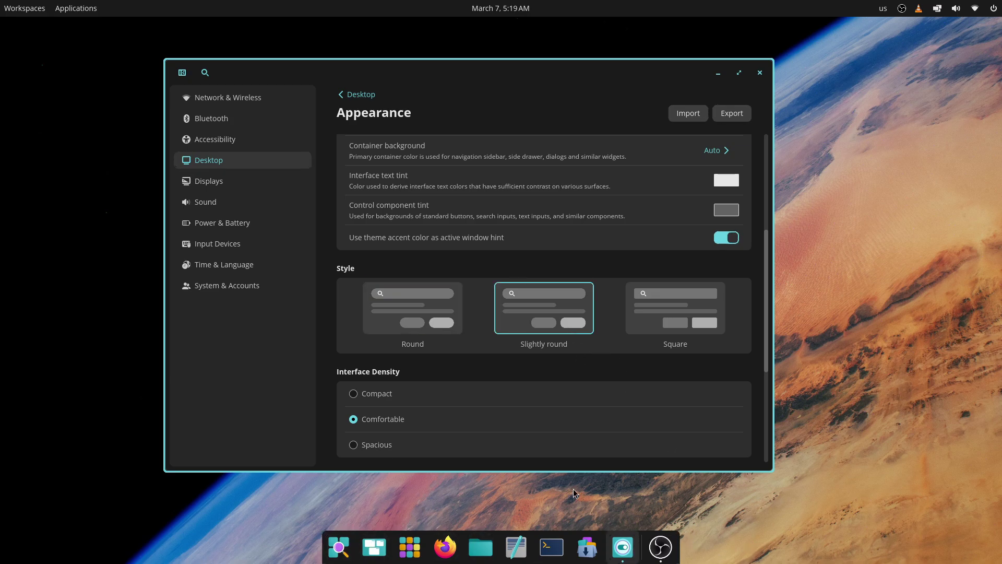
click(677, 333)
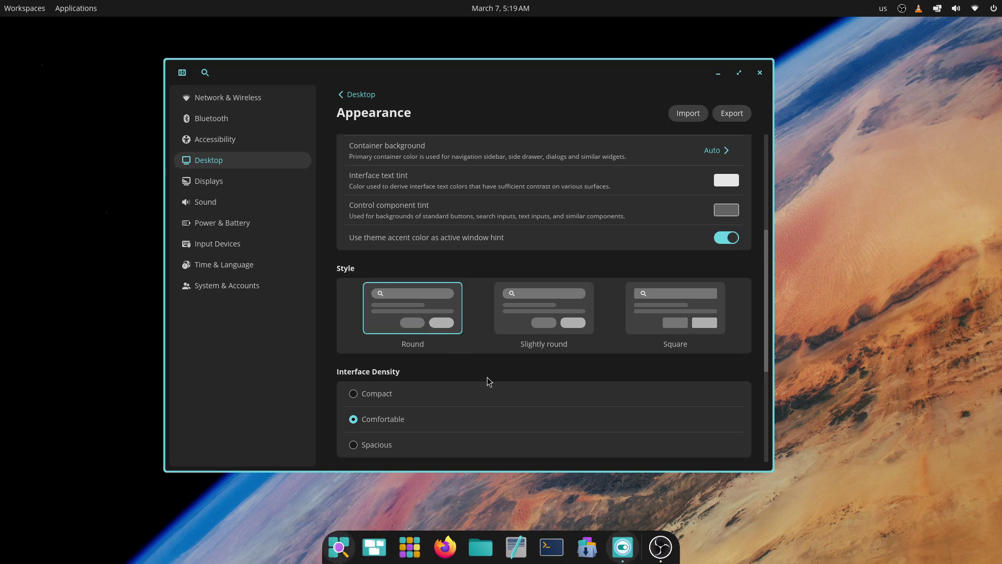
click(520, 332)
- Try Compact, Comfortable and Spacious interface density, ending on Comfortable
scroll(432, 342, down, 2)
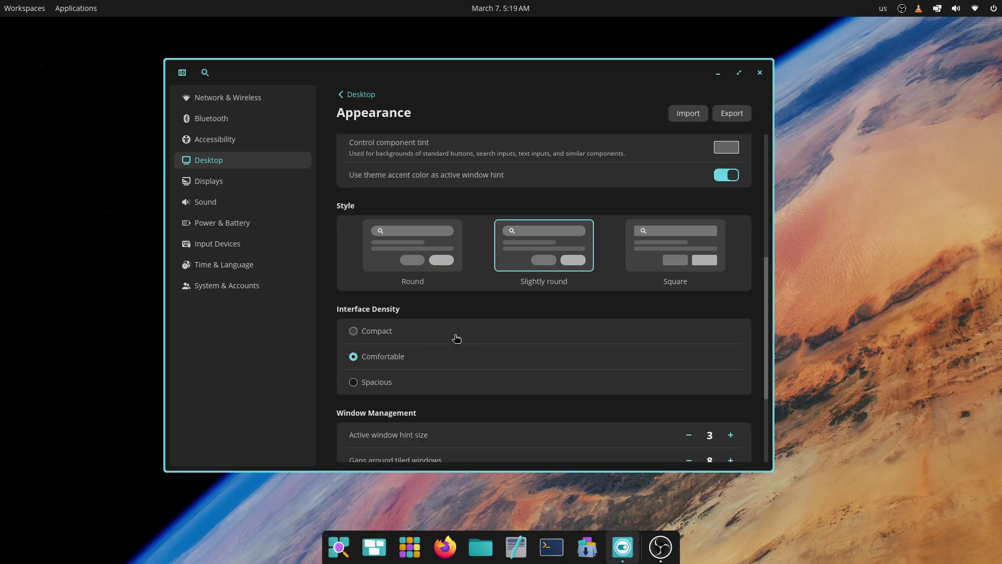
click(376, 331)
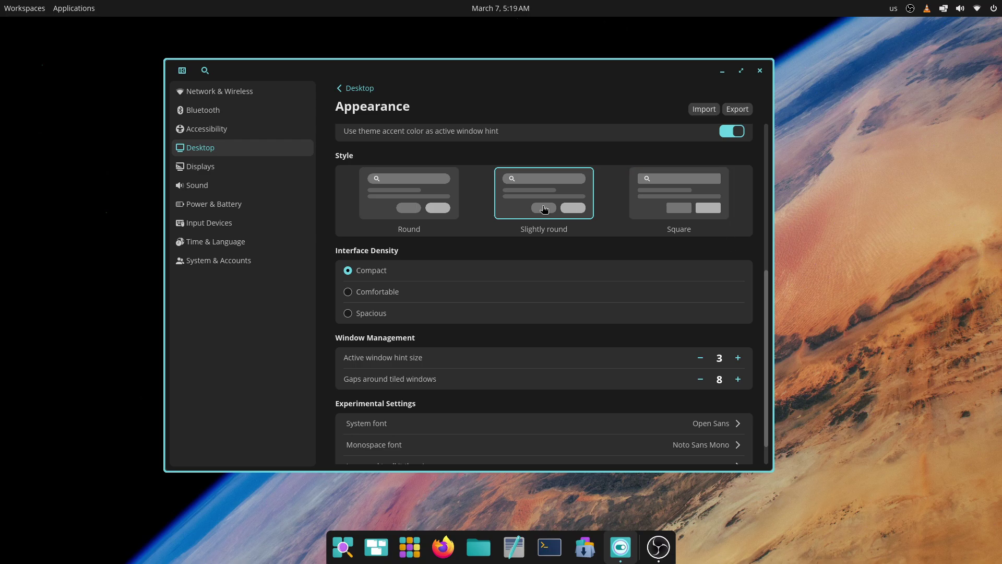
click(374, 293)
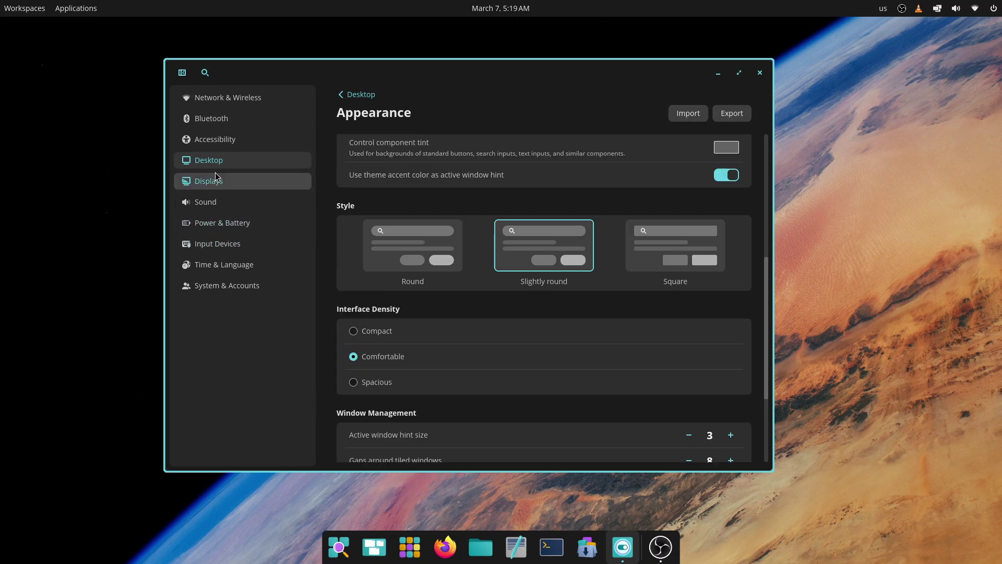
click(371, 386)
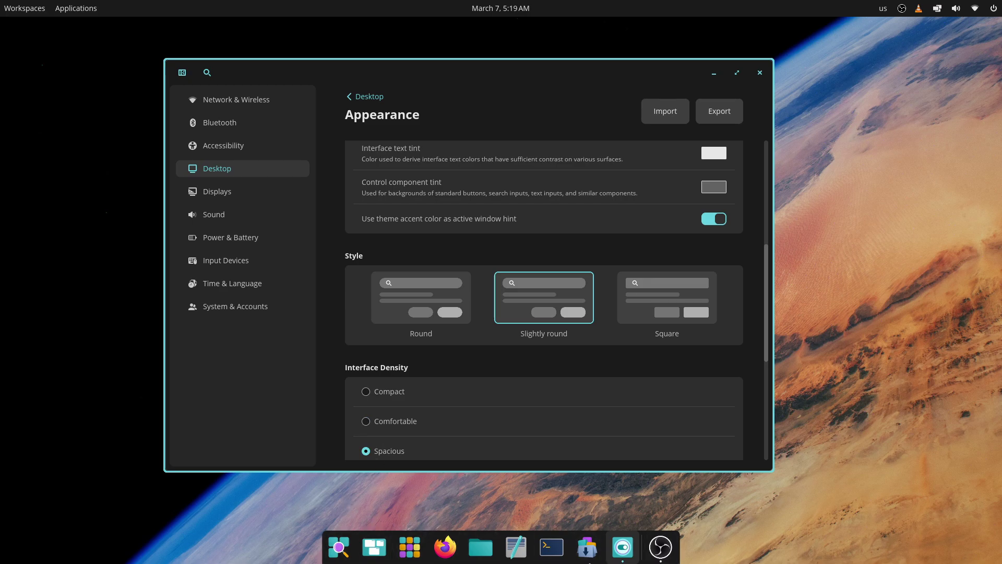
click(395, 422)
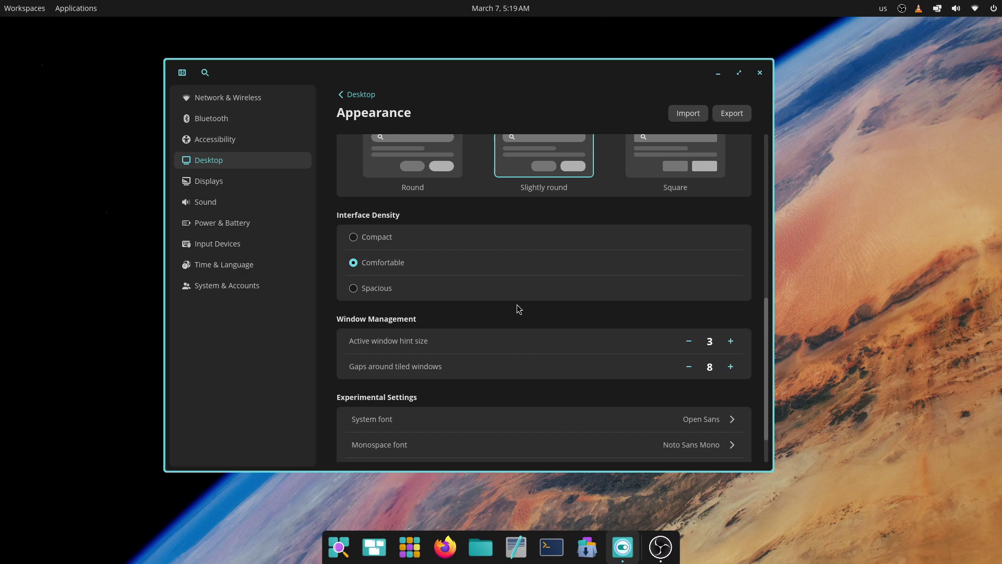
- Scroll down and bring up the System font choices
scroll(516, 308, down, 2)
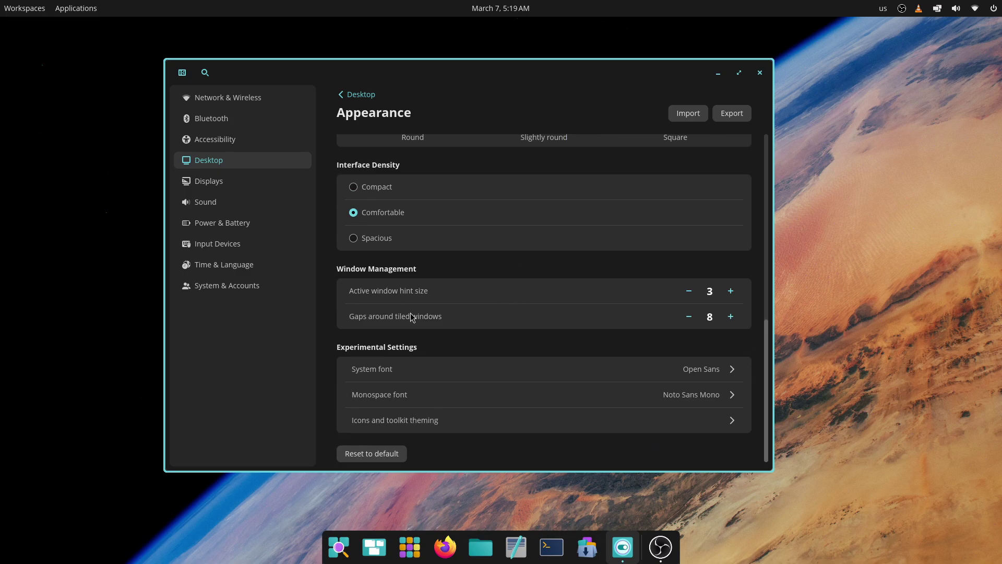
click(703, 377)
scroll(678, 334, down, 15)
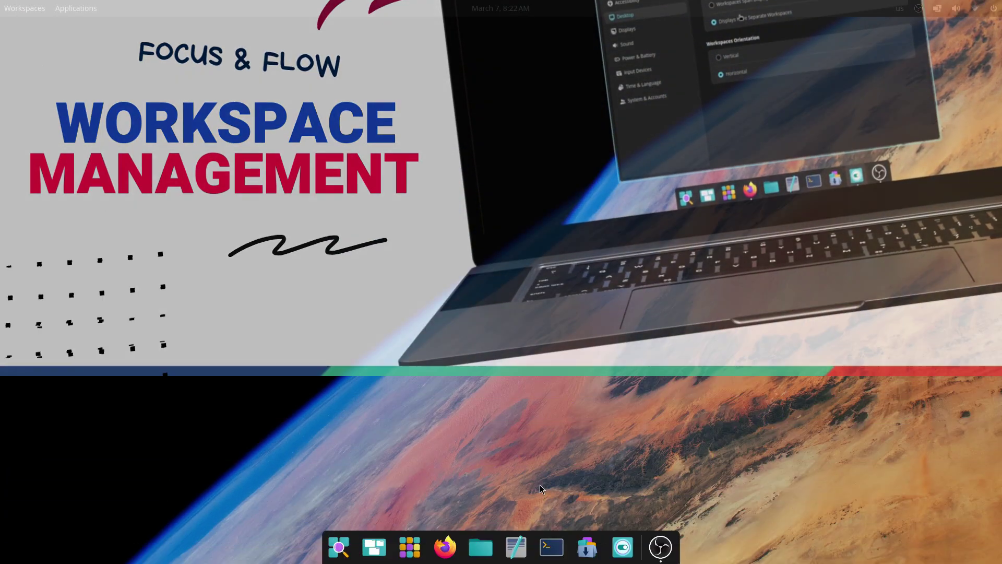
- Open Files, hop between Workspaces 3 and 2, close Files and open a fresh Files window
click(480, 547)
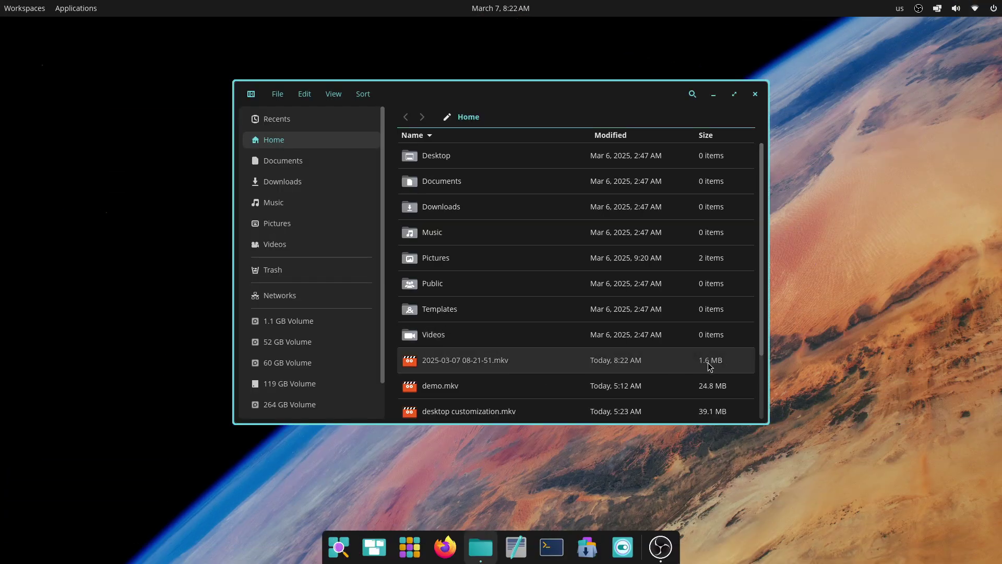
click(2, 15)
click(108, 238)
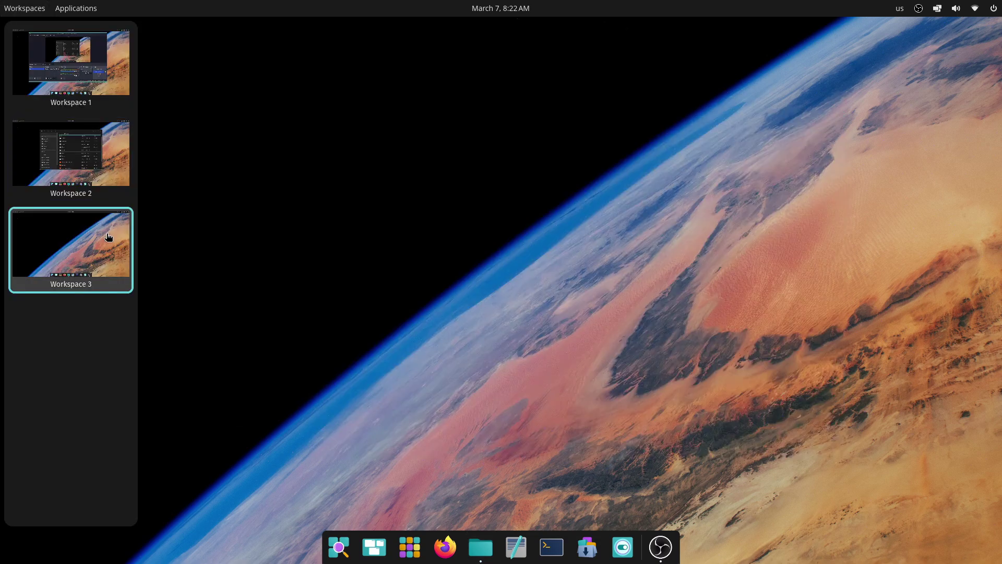
click(70, 154)
click(836, 98)
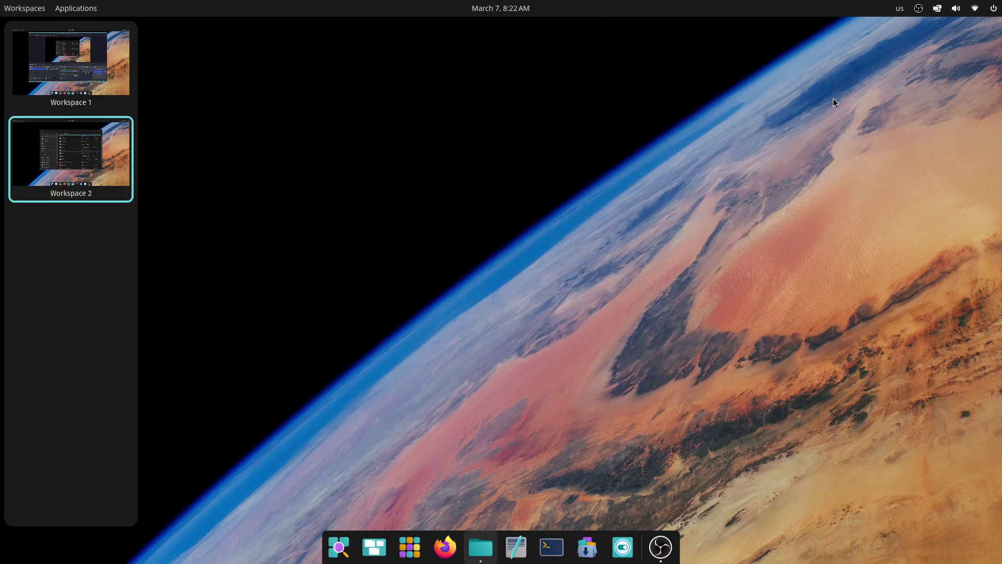
click(40, 8)
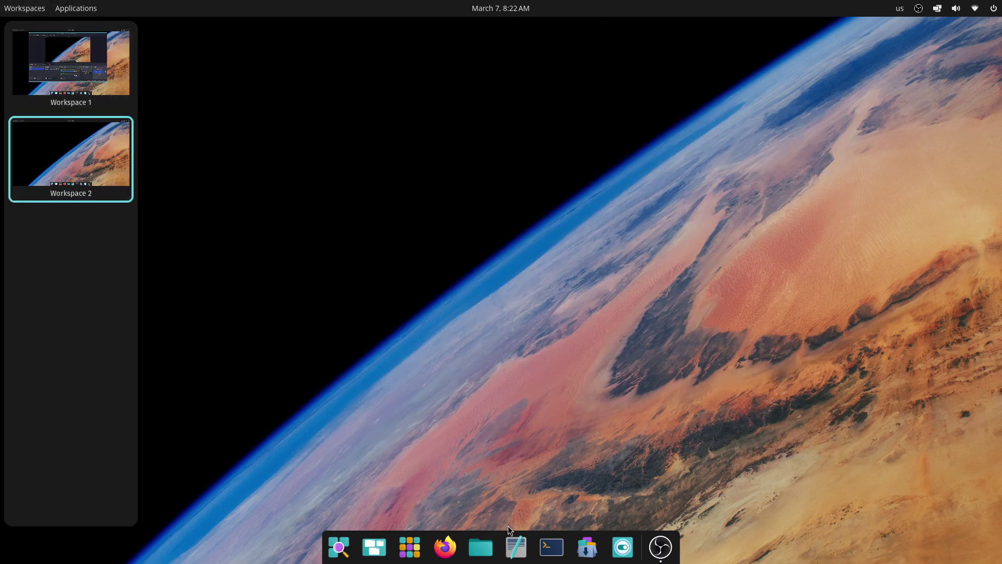
click(480, 547)
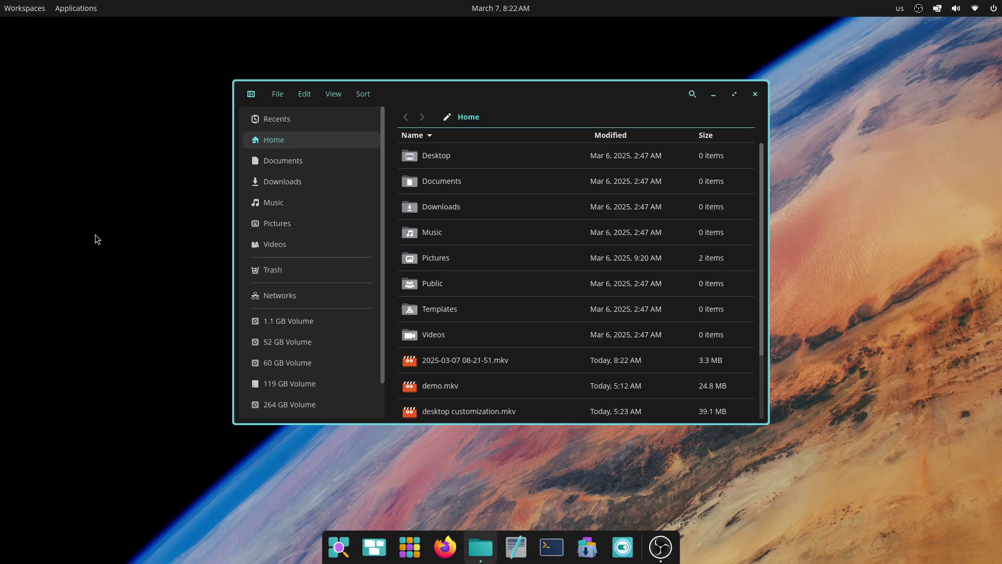
- Launch Firefox and drag its Settings window onto Workspace 3 in the overview
click(2, 9)
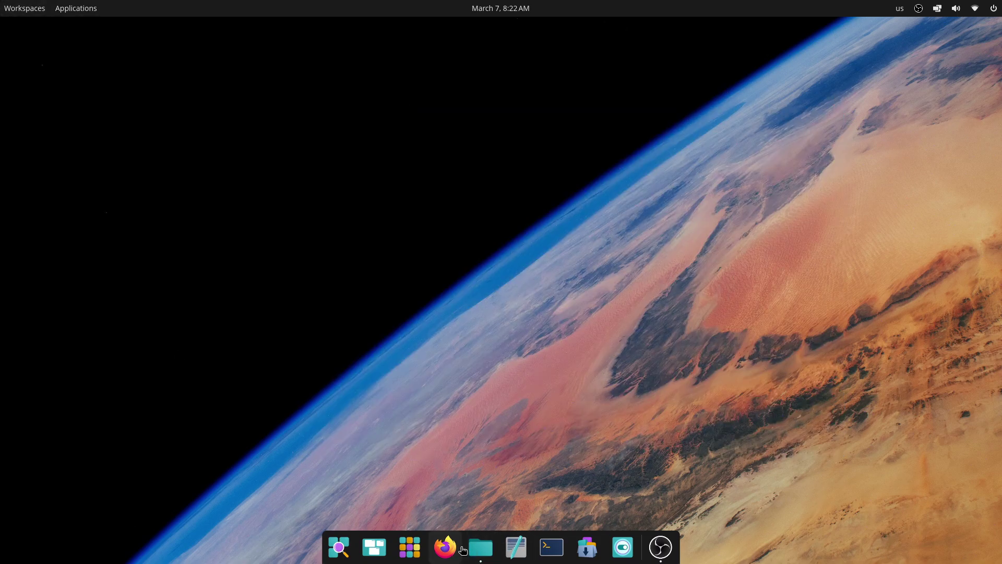
click(462, 547)
key(super)
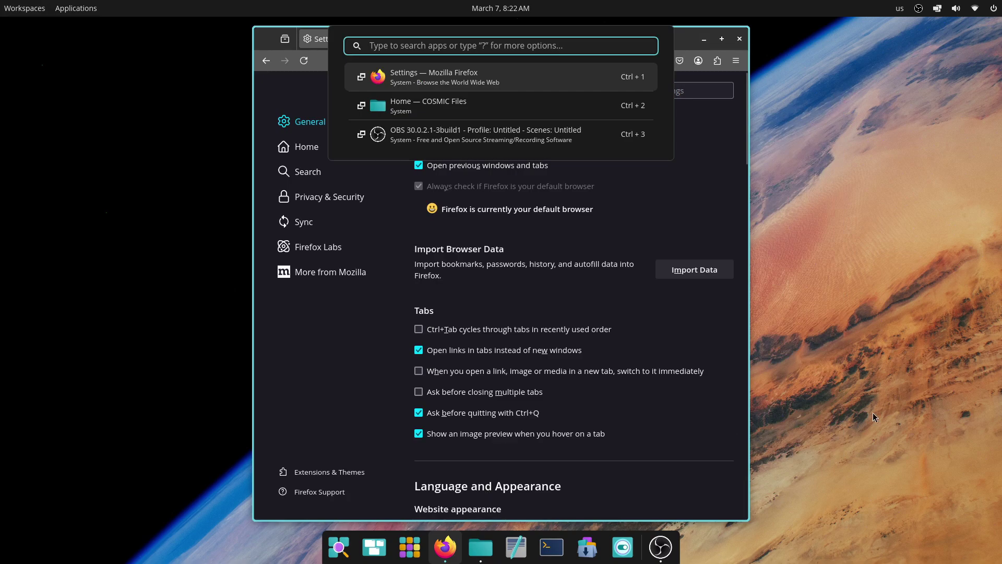
key(super+w)
drag(586, 53, 122, 218)
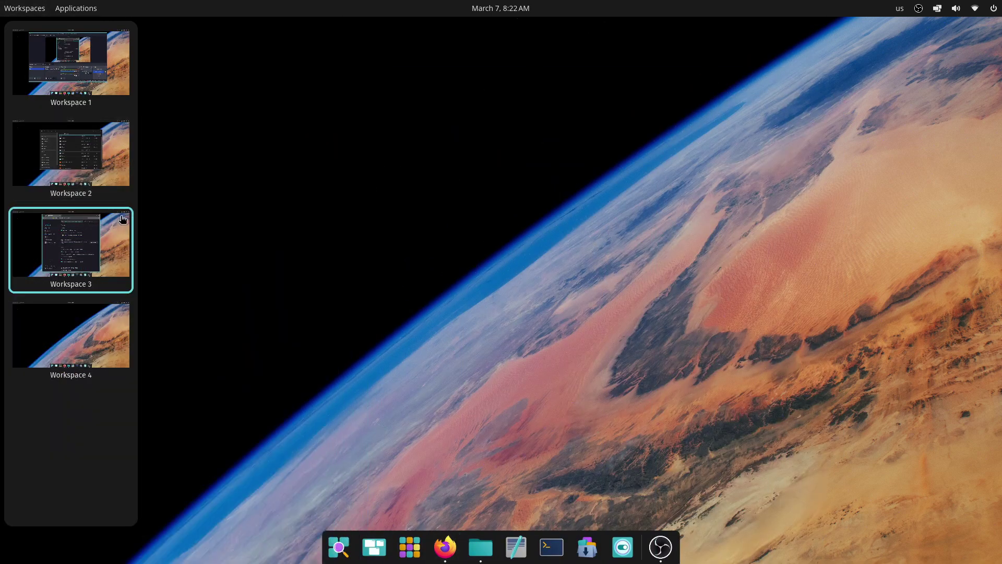
- In the workspaces overview, drag the Files window onto Workspace 3
click(96, 172)
click(683, 438)
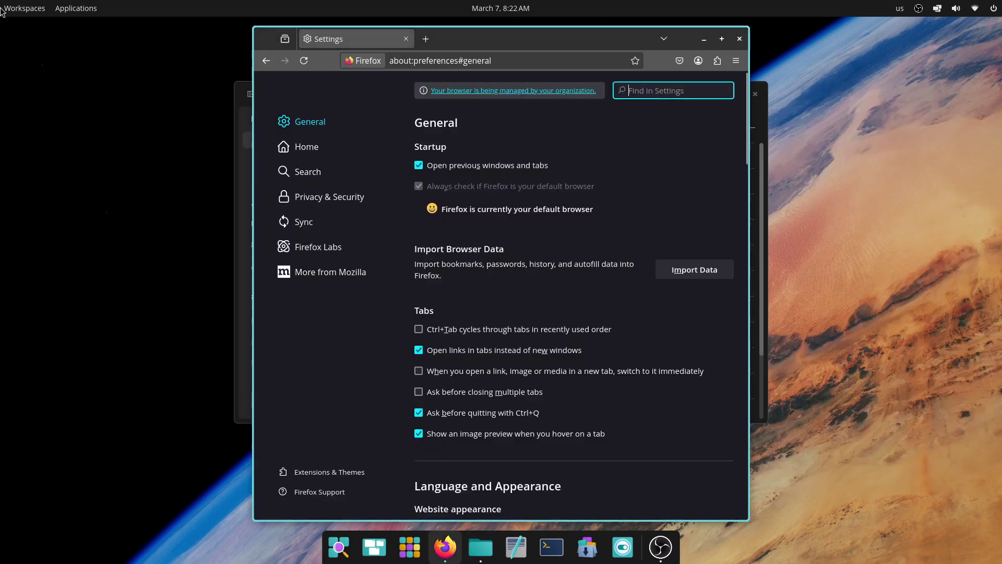
key(super+w)
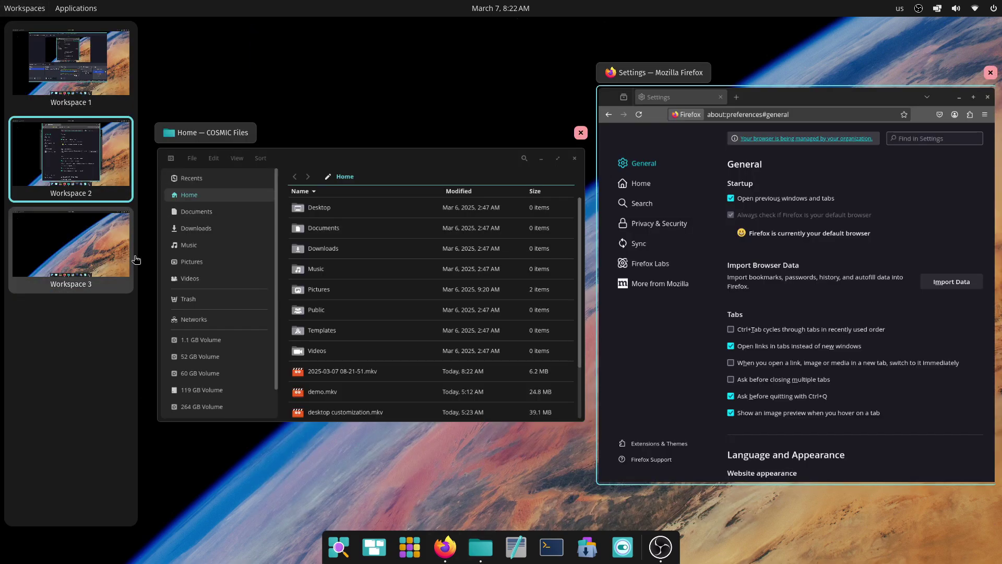
click(676, 389)
click(23, 8)
drag(435, 190, 82, 259)
- Switch between Workspace 2 (Firefox) and Workspace 3 (Files) through the overview
click(100, 268)
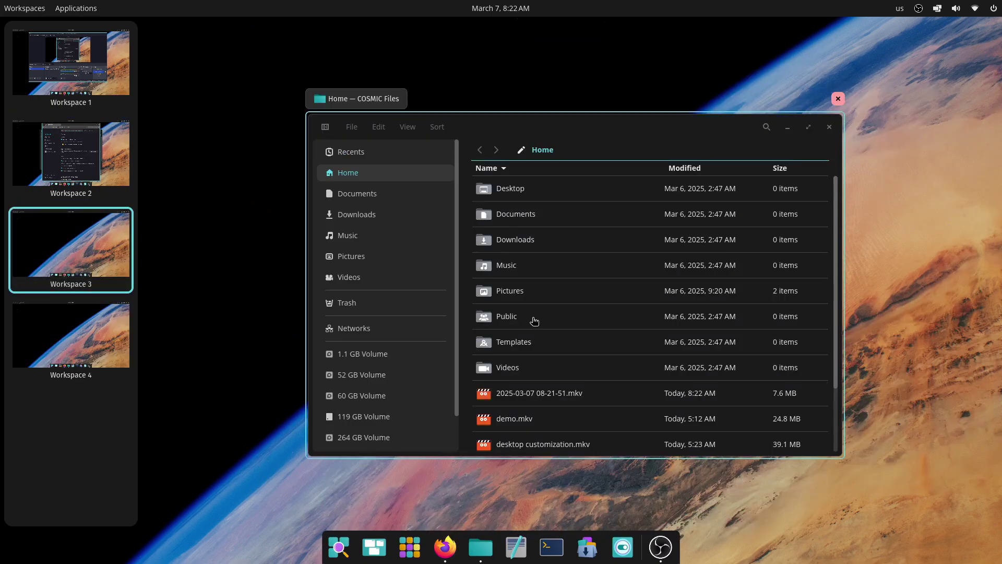
click(231, 271)
click(24, 8)
click(44, 180)
click(70, 246)
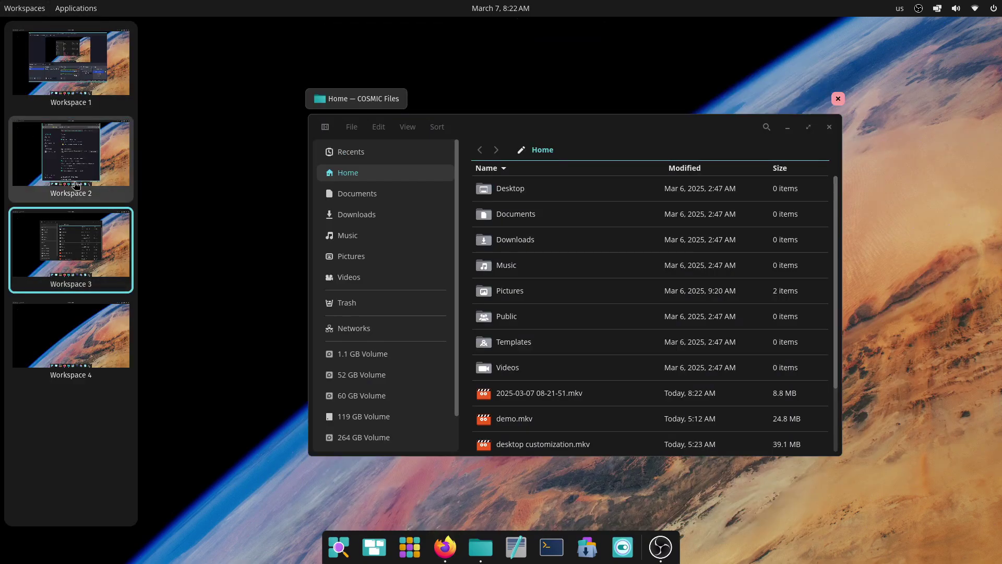
click(230, 359)
- Flip between Workspaces 2 and 3 with Super+Ctrl+Up/Down, then close the Files window
key(super+ctrl+Down)
key(super+ctrl+Up)
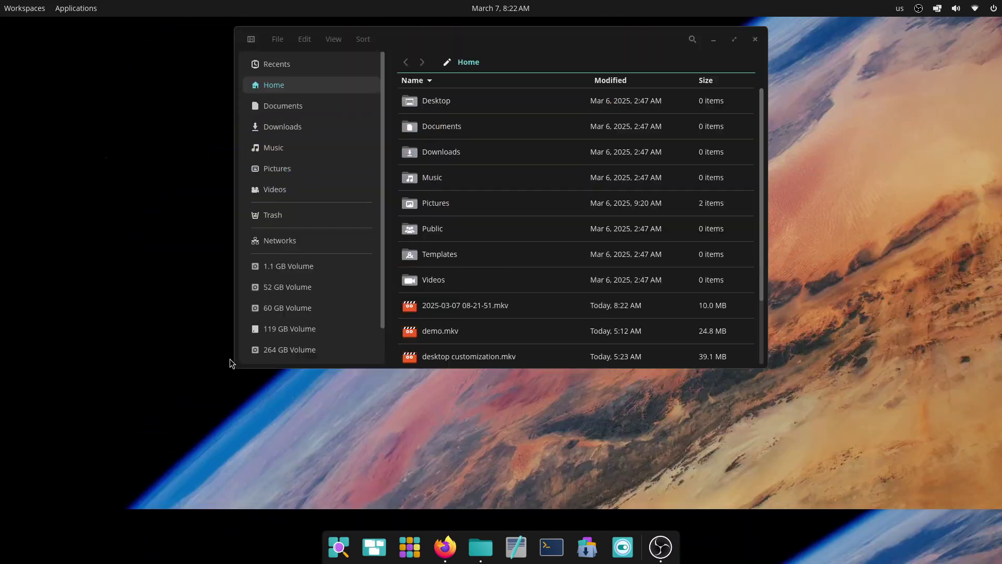
key(super+ctrl+Up)
key(super+ctrl+Down)
key(super+ctrl+Up)
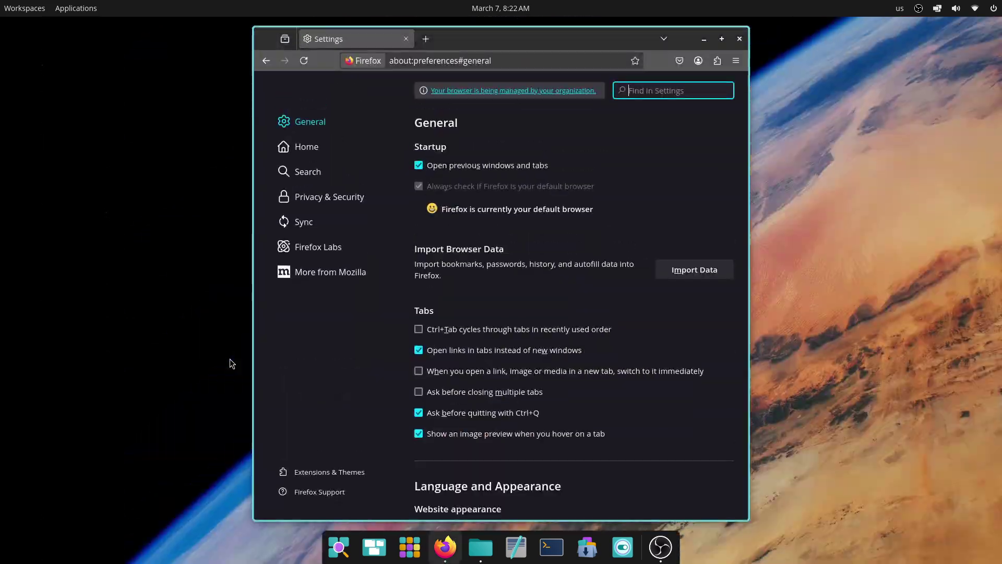
key(super+ctrl+Down)
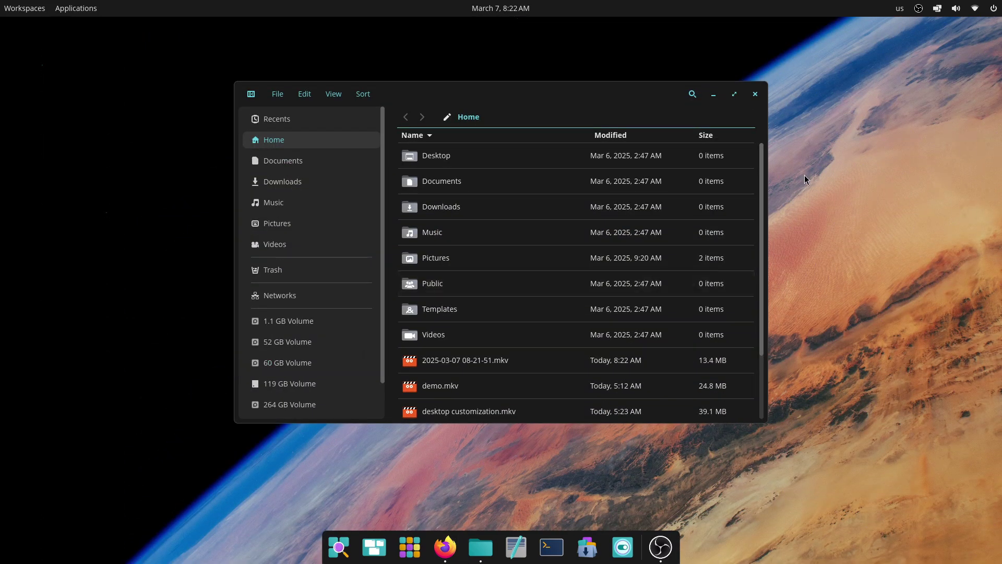
click(756, 94)
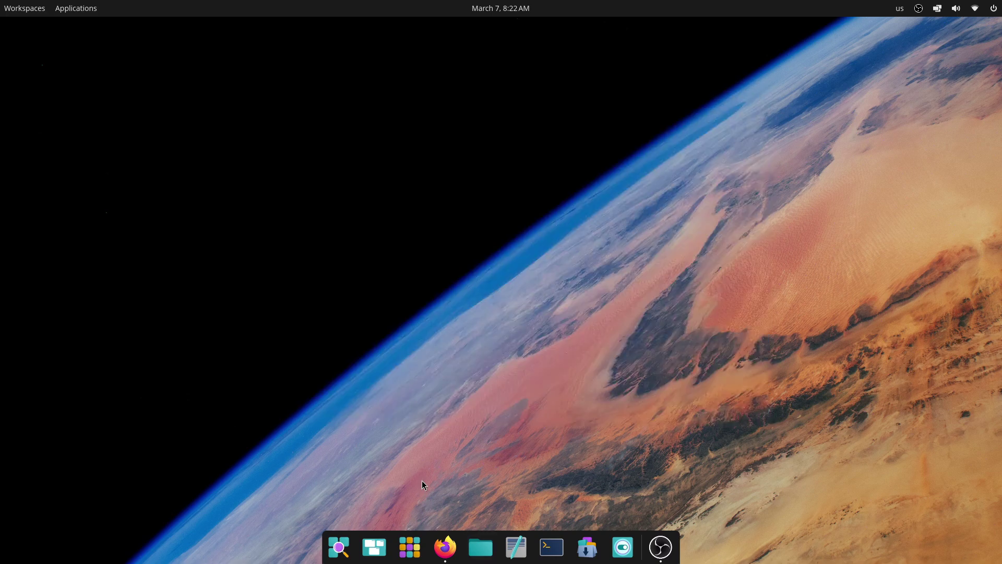
key(super)
- Dismiss the launcher and open the Workspaces page under Desktop settings
key(Escape)
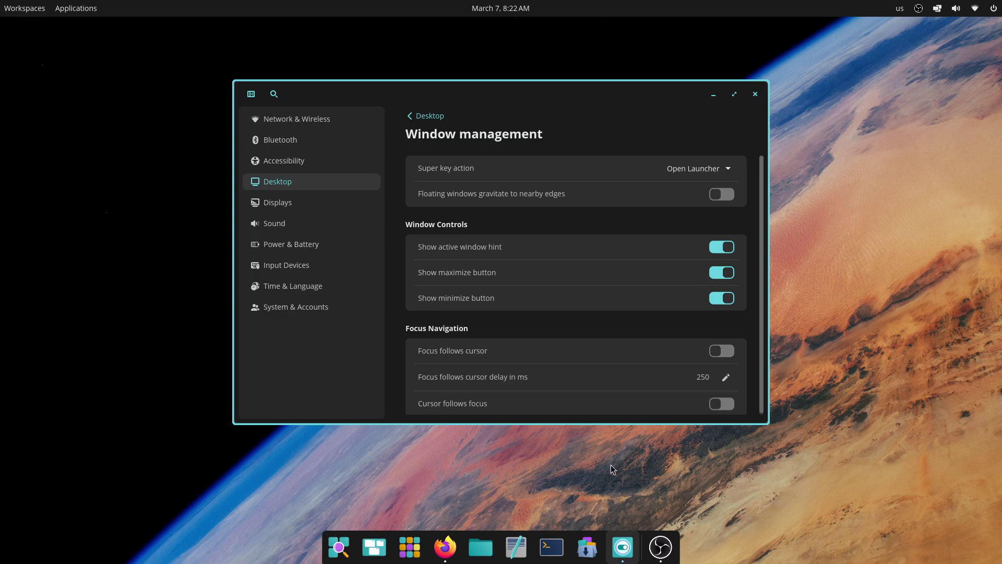
click(323, 187)
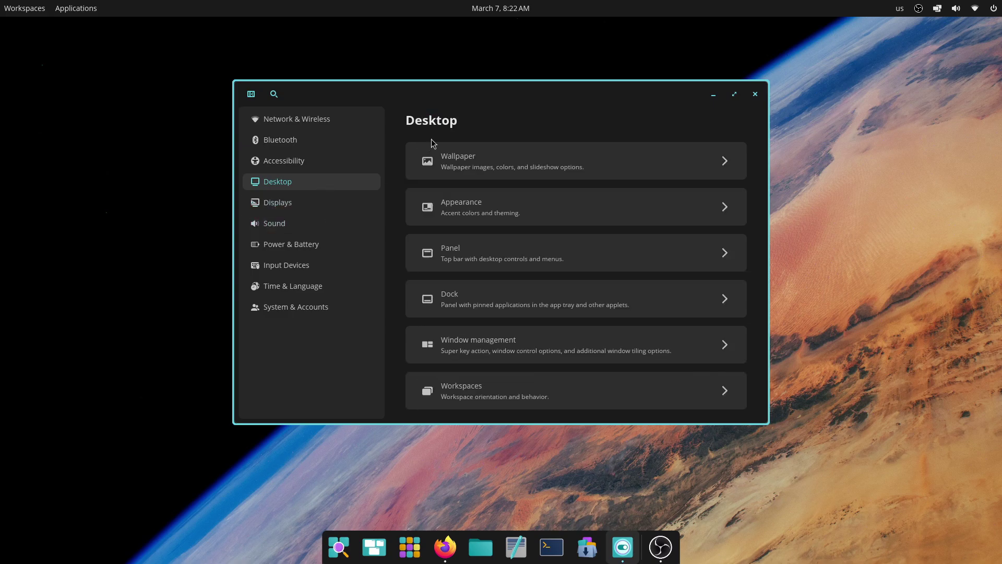
click(498, 394)
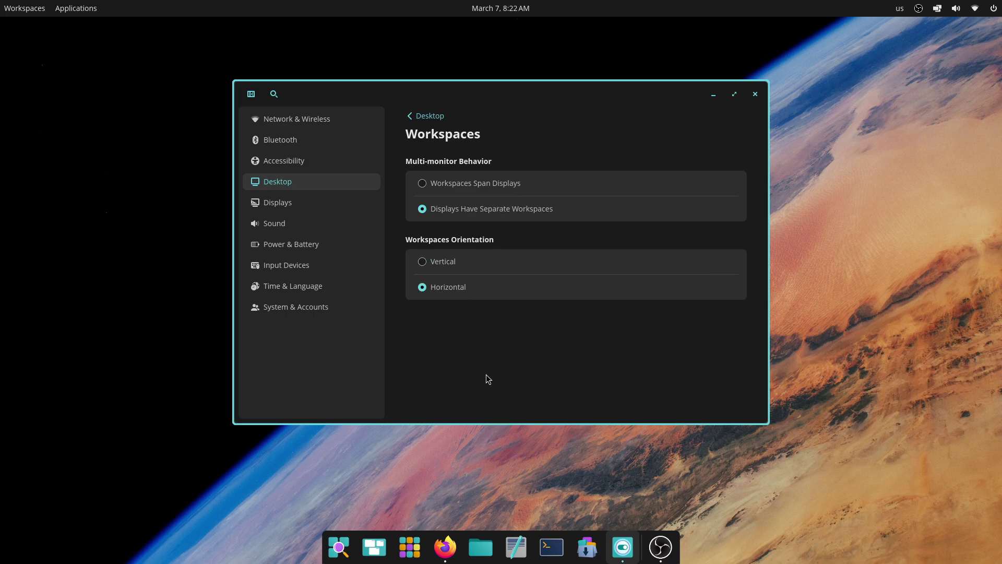
- Step through the workspaces in the overview and pick Workspace 3 with Settings
key(super)
click(25, 7)
click(475, 75)
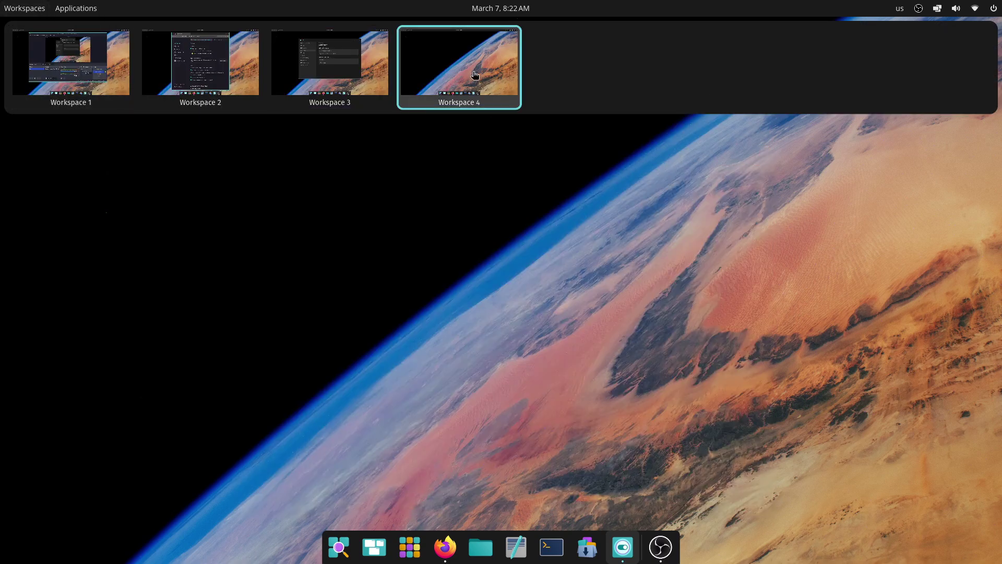
key(Left)
key(Left)
key(Right)
click(474, 306)
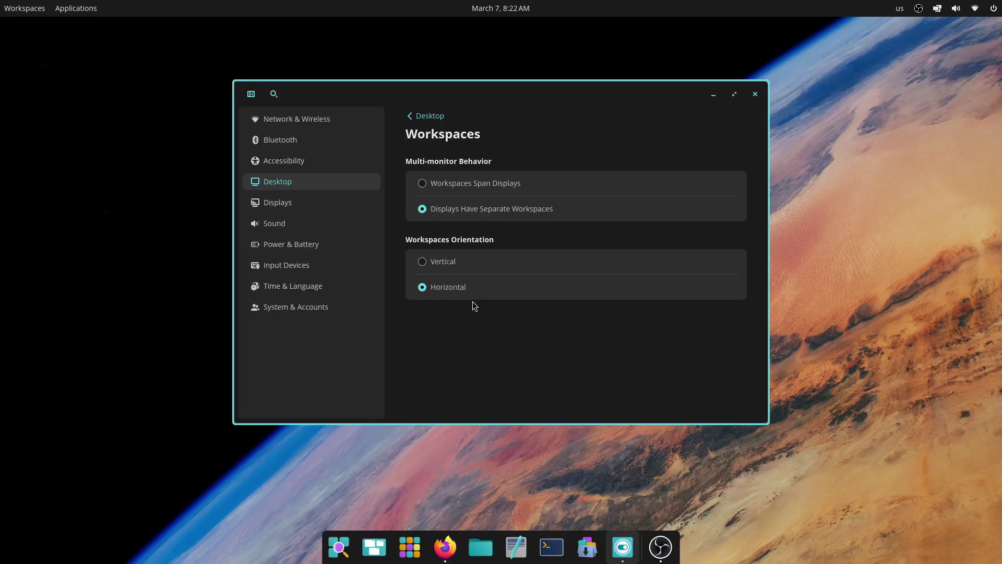
- Hop between the Settings workspace and the Firefox Settings workspace with Super+Ctrl+arrows
key(super+ctrl+Right)
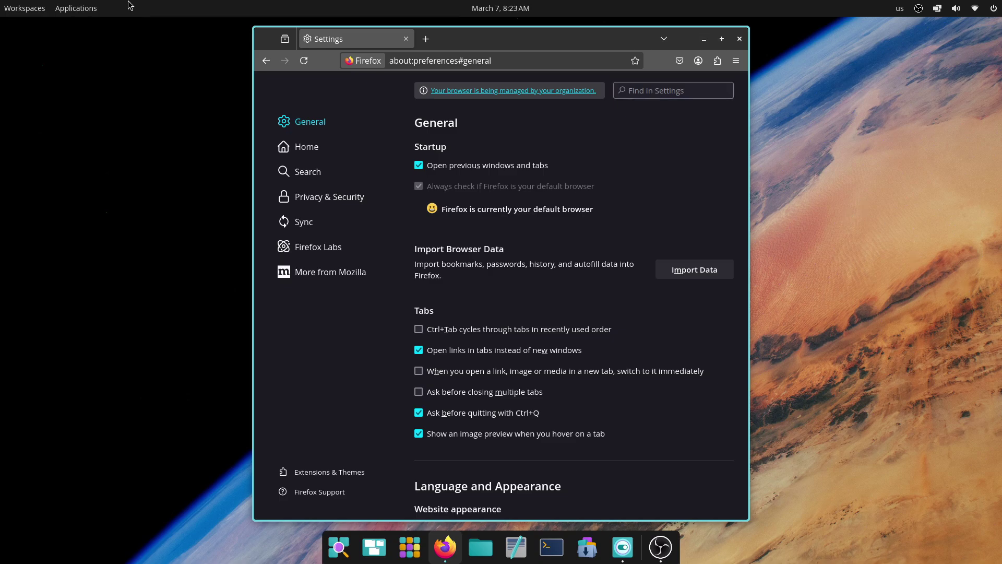
key(super+w)
key(Right)
click(661, 368)
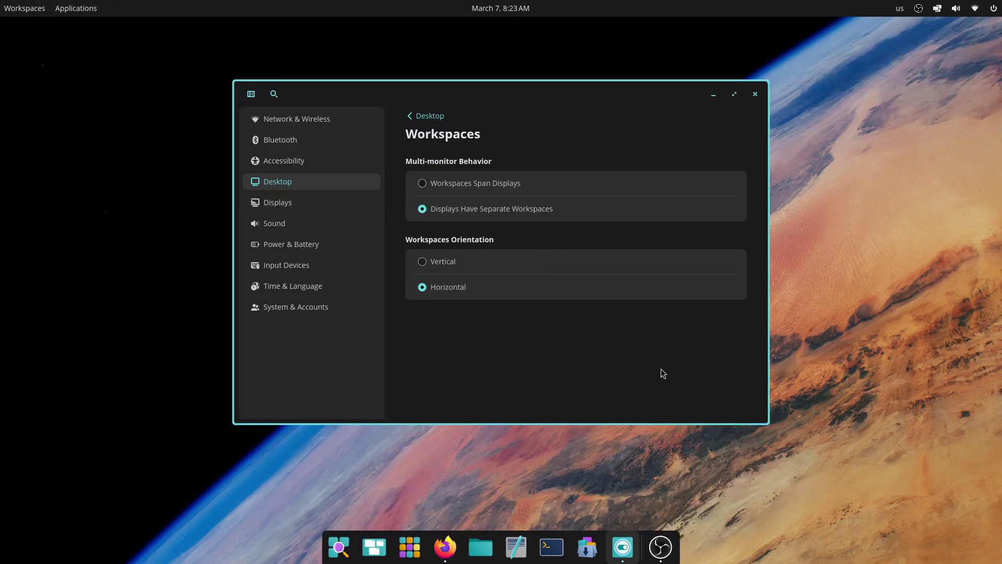
key(super+ctrl+Left)
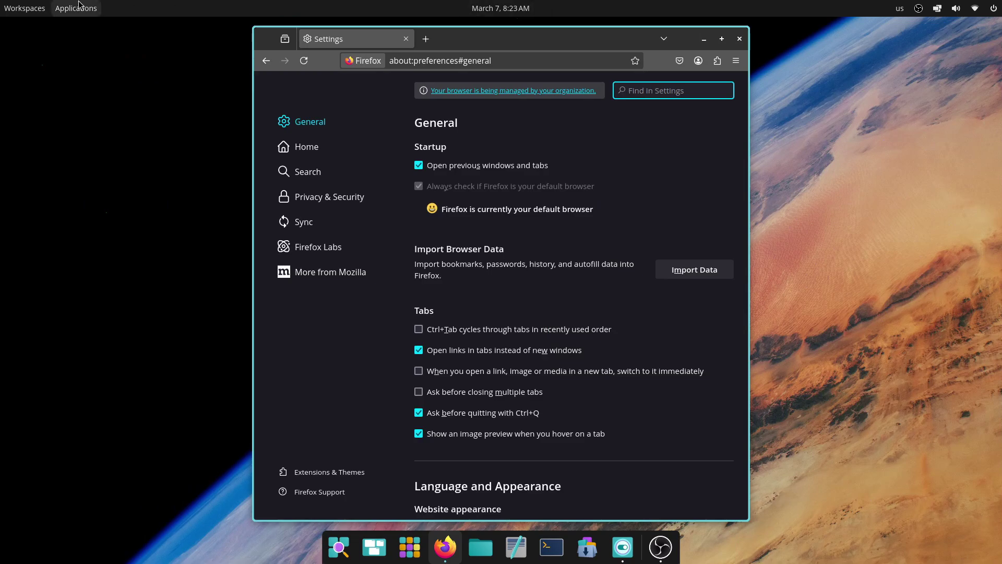
click(24, 8)
- Return to the Settings workspace and glance at the Monospace font choices without changing them
click(330, 67)
click(671, 422)
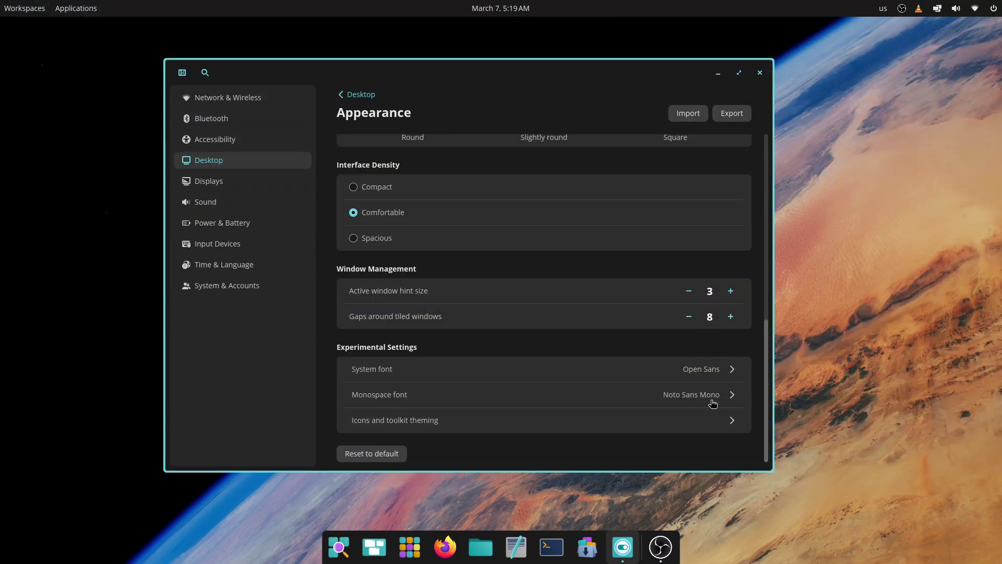
click(708, 393)
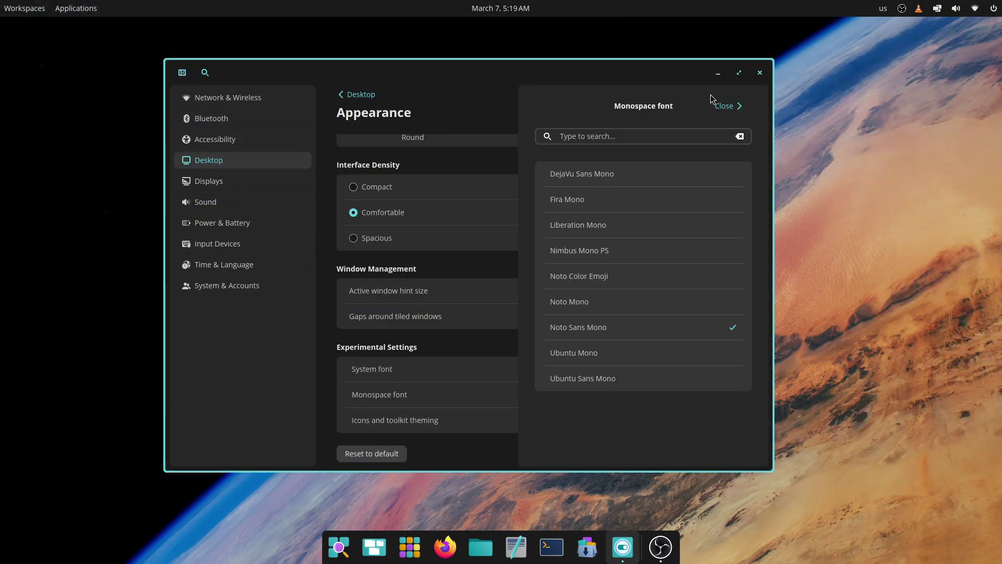
click(725, 106)
- Look over the Icons and toolkit theming options, then go back to the Desktop settings list
click(732, 426)
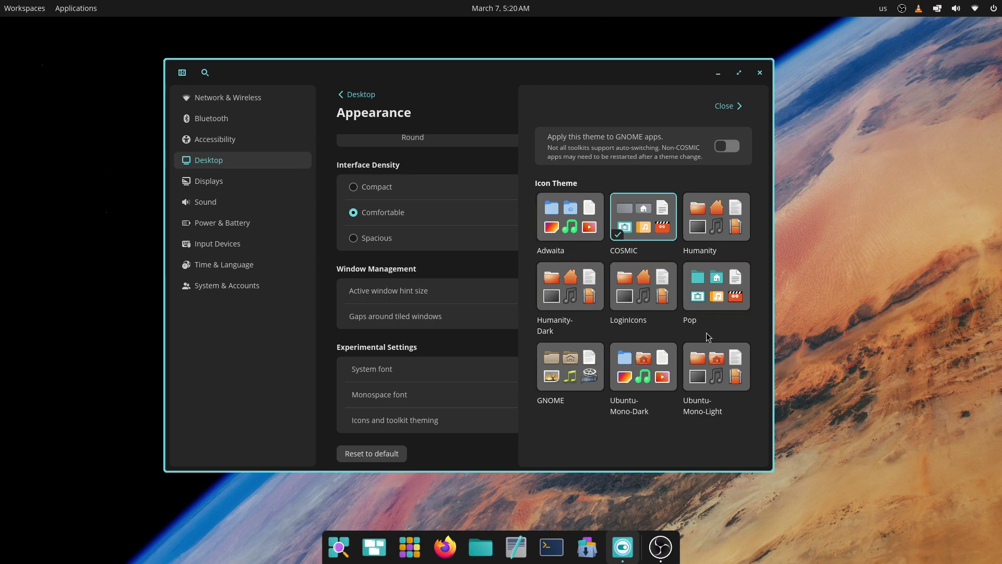
click(727, 106)
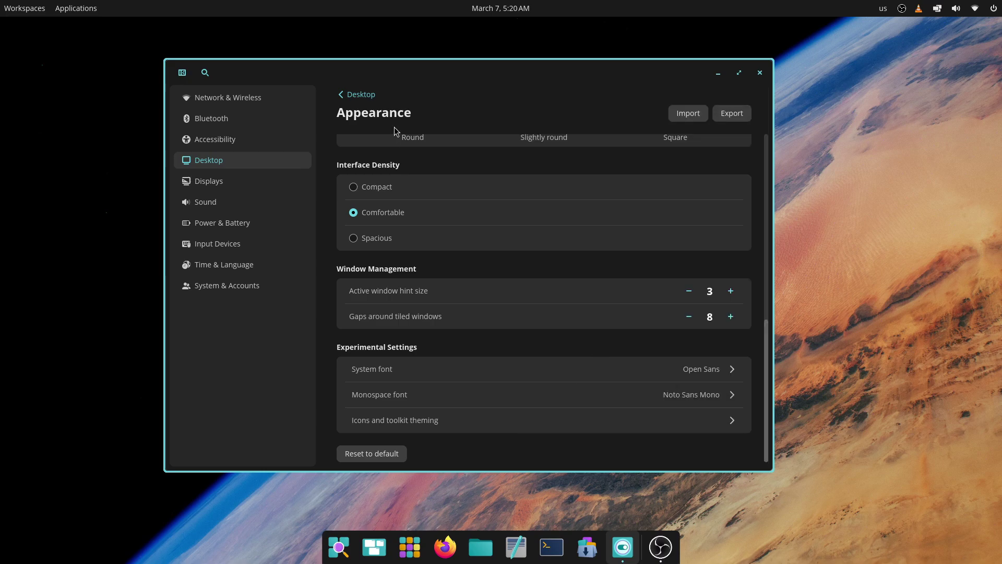
scroll(394, 131, up, 3)
click(360, 95)
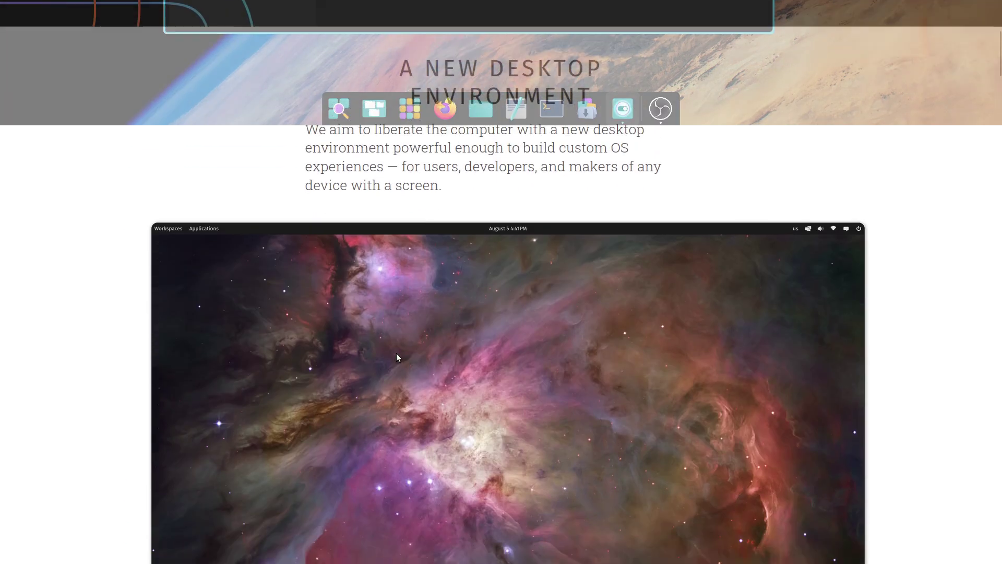
- Scroll to the 'Try it out on your favorite distro!' heading, select it, then enable panel auto-hide
scroll(396, 352, down, 10)
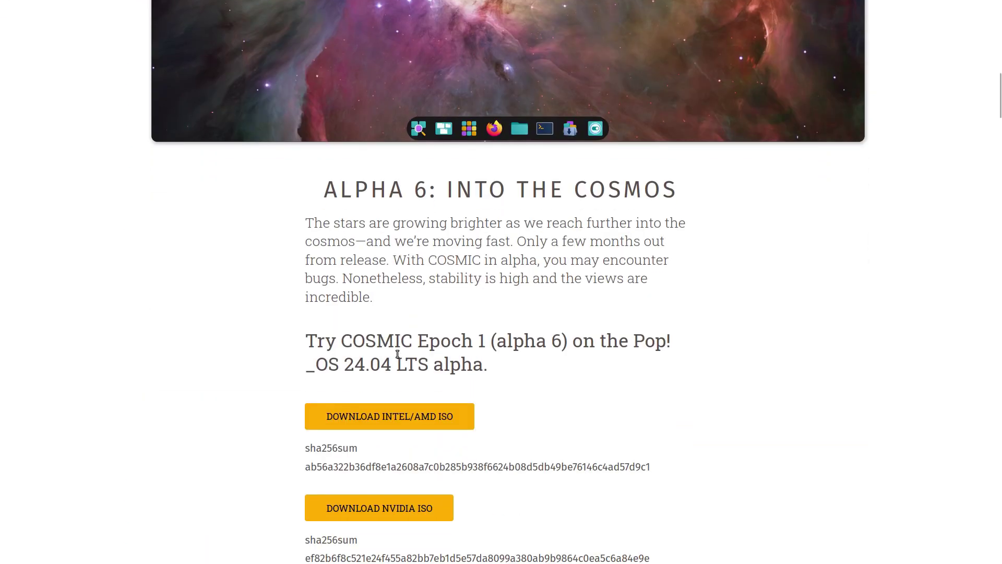
scroll(598, 240, down, 5)
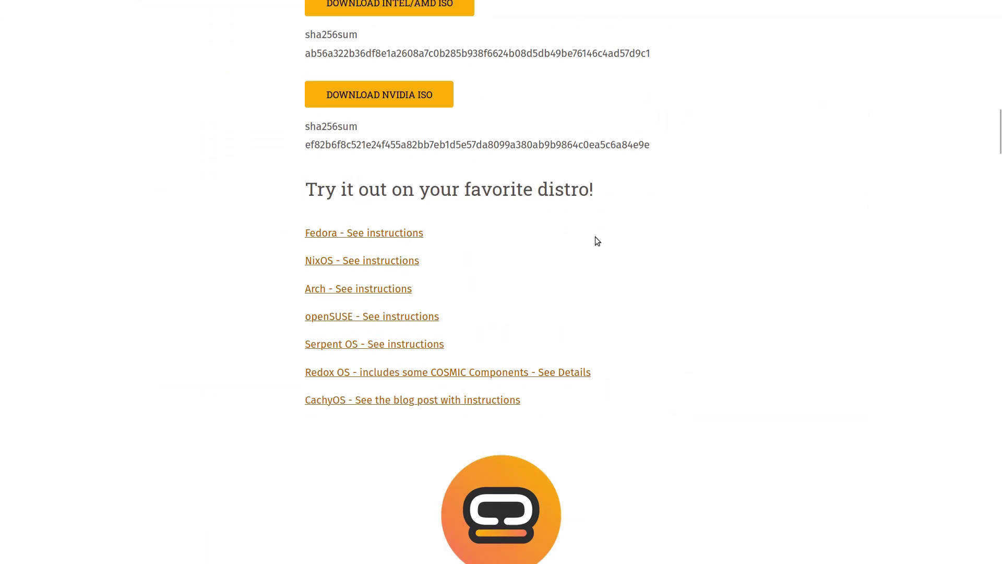
triple_click(361, 193)
click(450, 246)
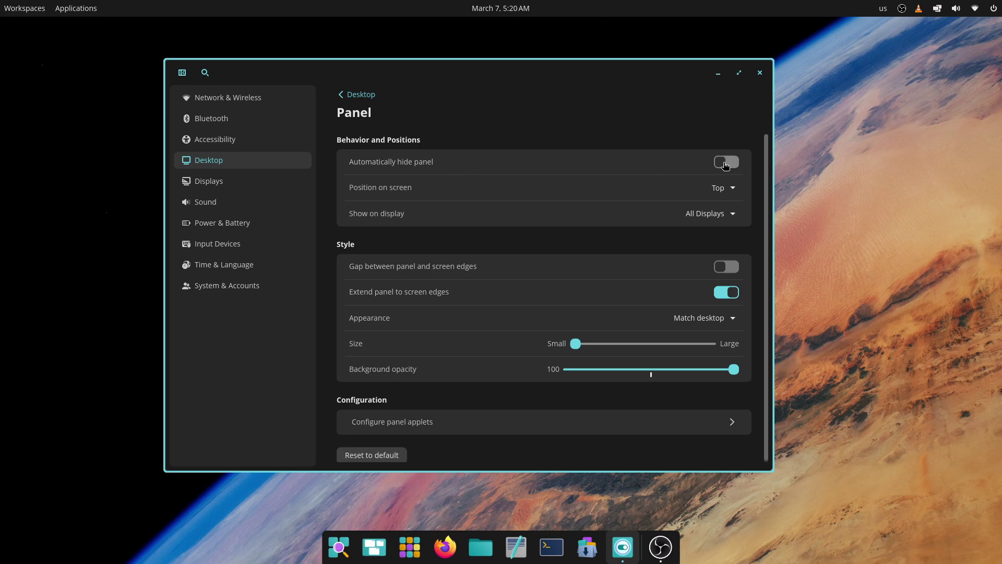
click(726, 164)
- Turn off Automatically hide panel and enable the gap between panel and screen edges
drag(480, 85, 508, 32)
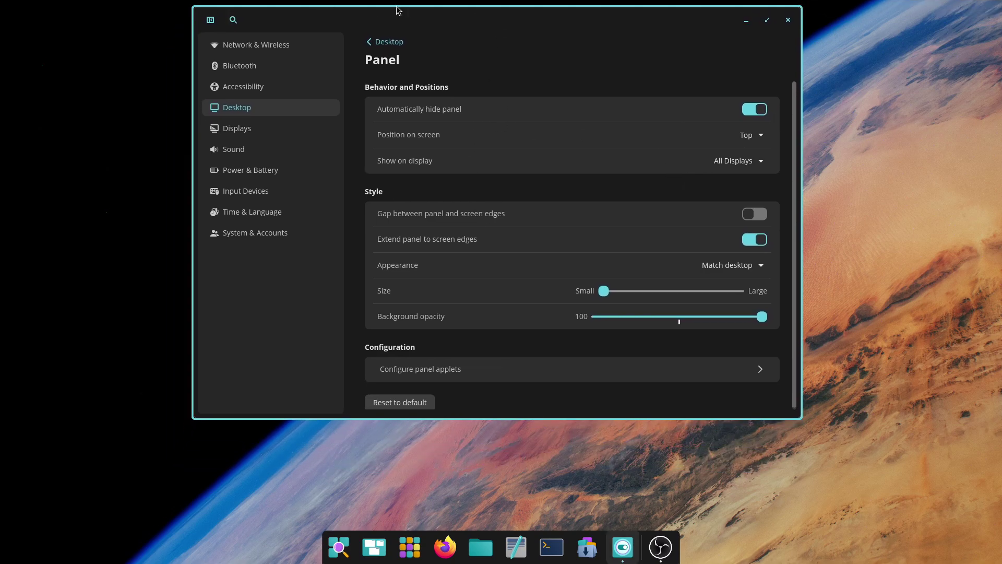
drag(431, 29, 434, 111)
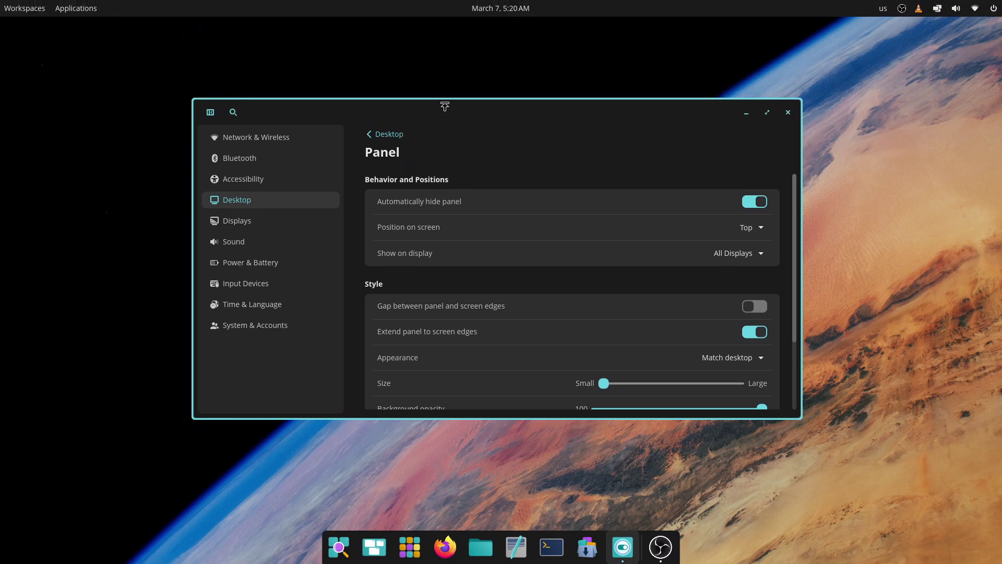
click(747, 191)
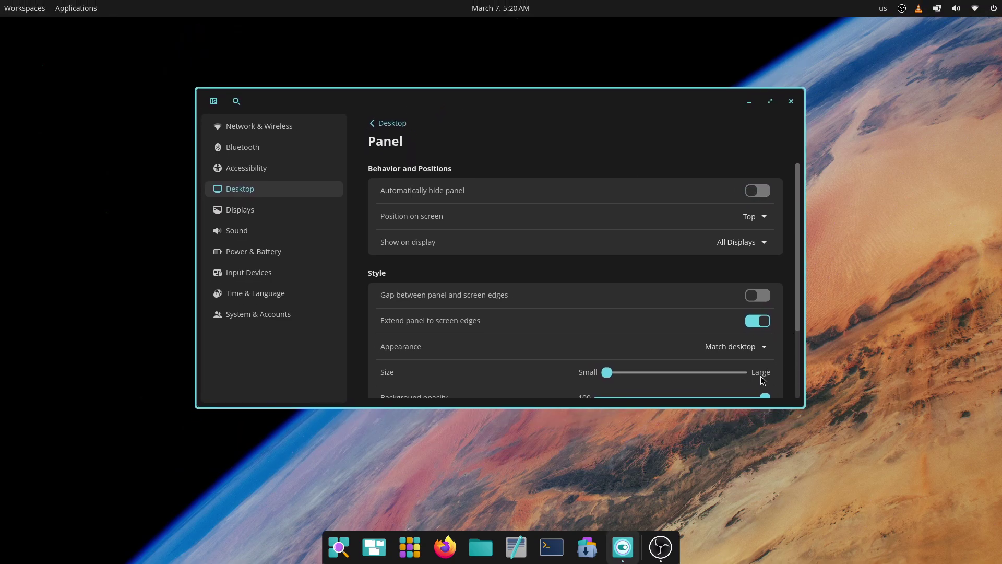
drag(756, 400, 757, 444)
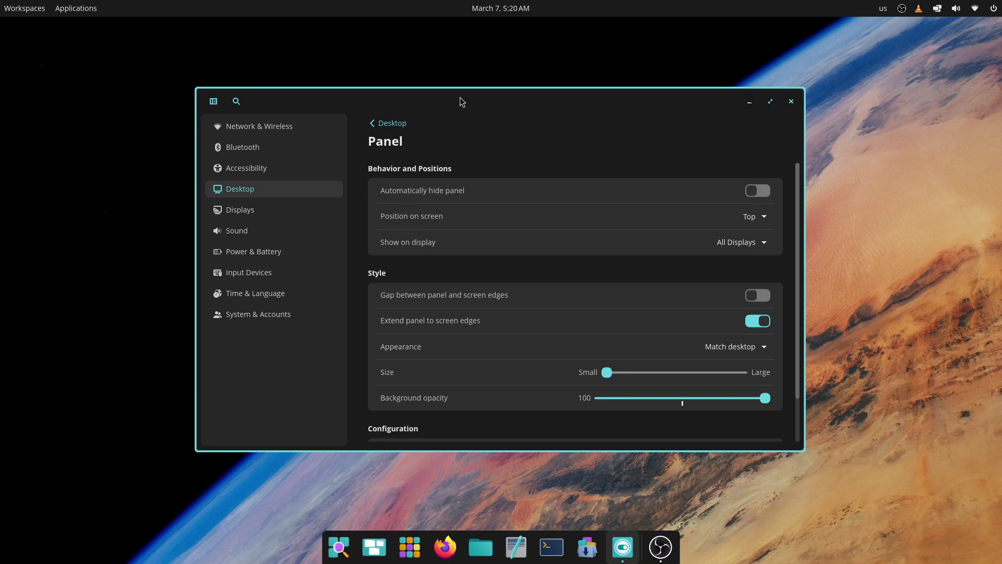
drag(460, 97, 446, 85)
scroll(461, 198, down, 2)
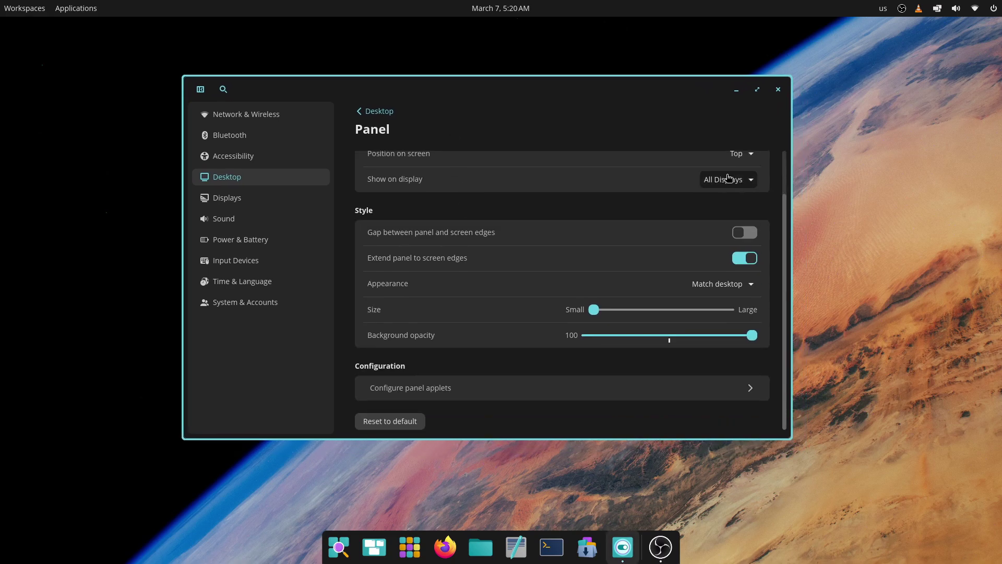
click(747, 241)
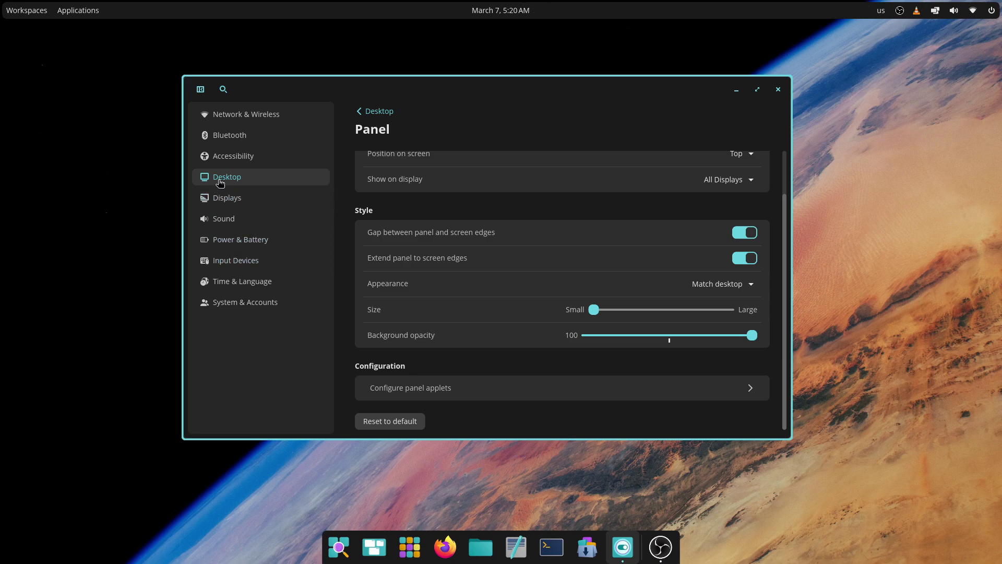
- Switch the desktop Appearance to the Light theme
click(373, 115)
click(440, 205)
click(626, 201)
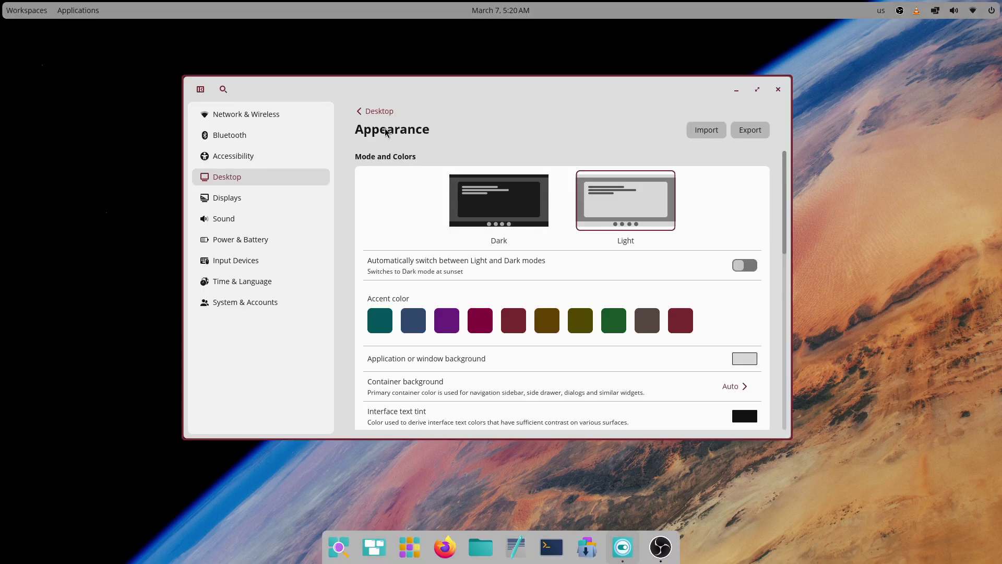
click(373, 111)
- Turn off Extend panel to screen edges, keeping the panel's gap from the edges enabled
click(507, 238)
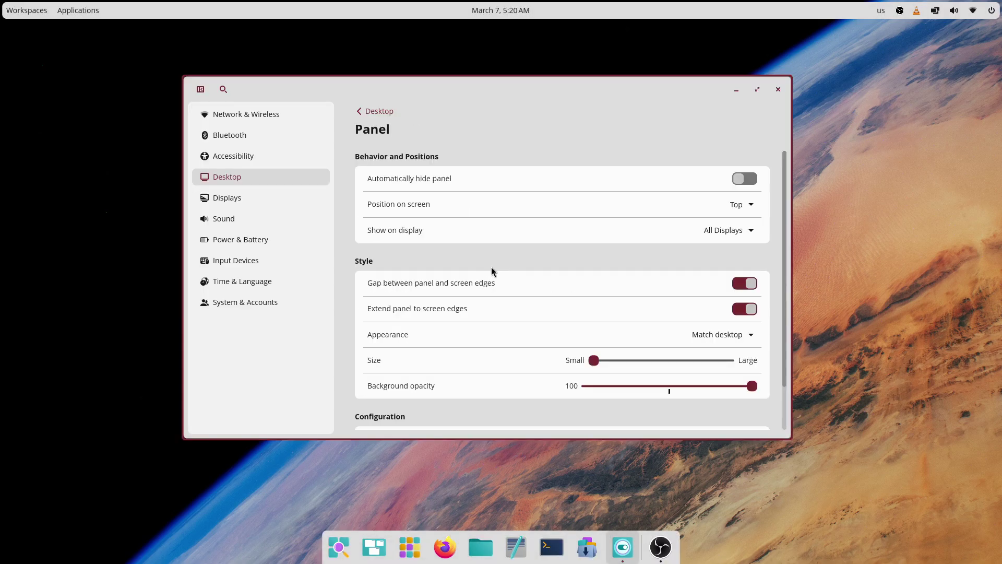
click(755, 284)
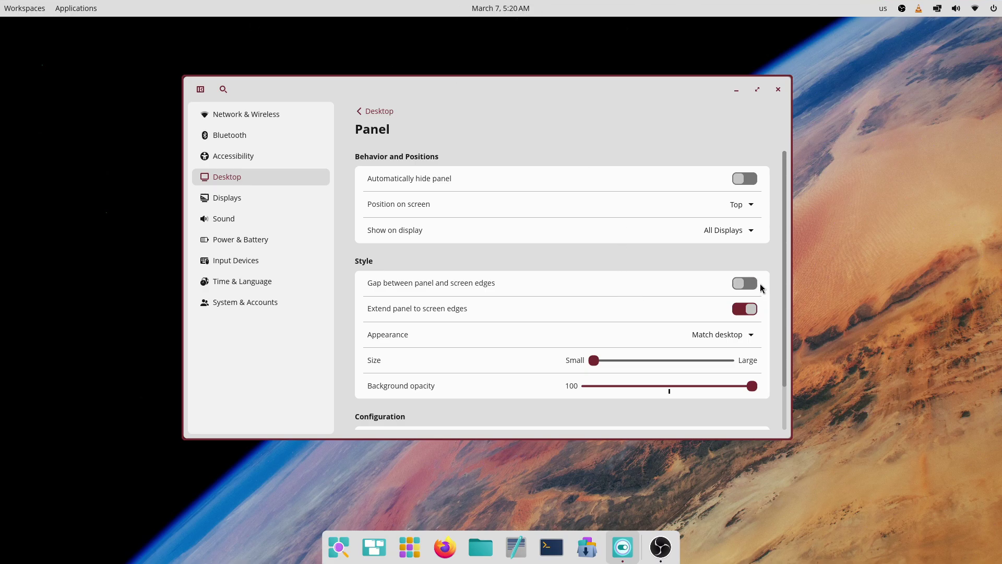
click(759, 283)
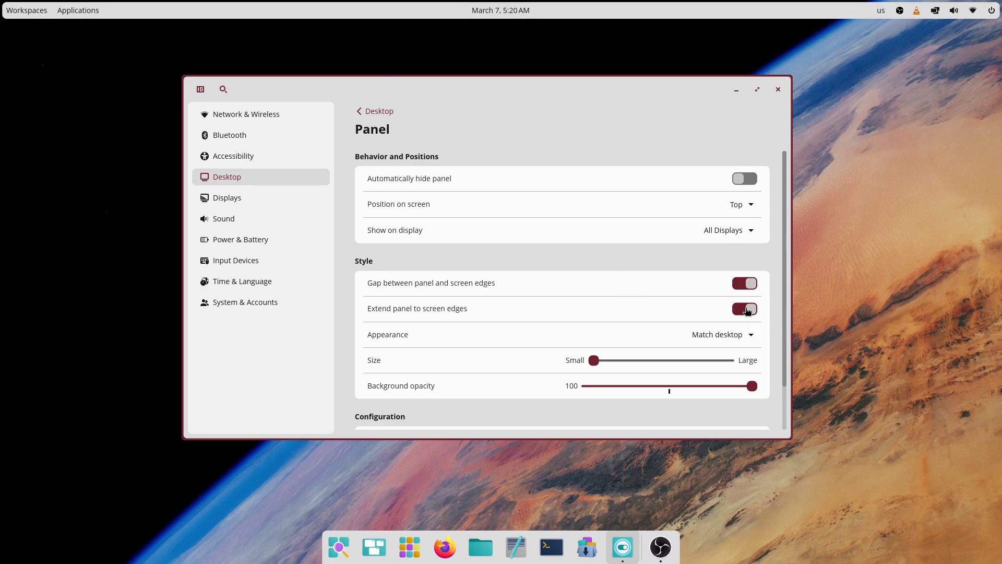
click(748, 311)
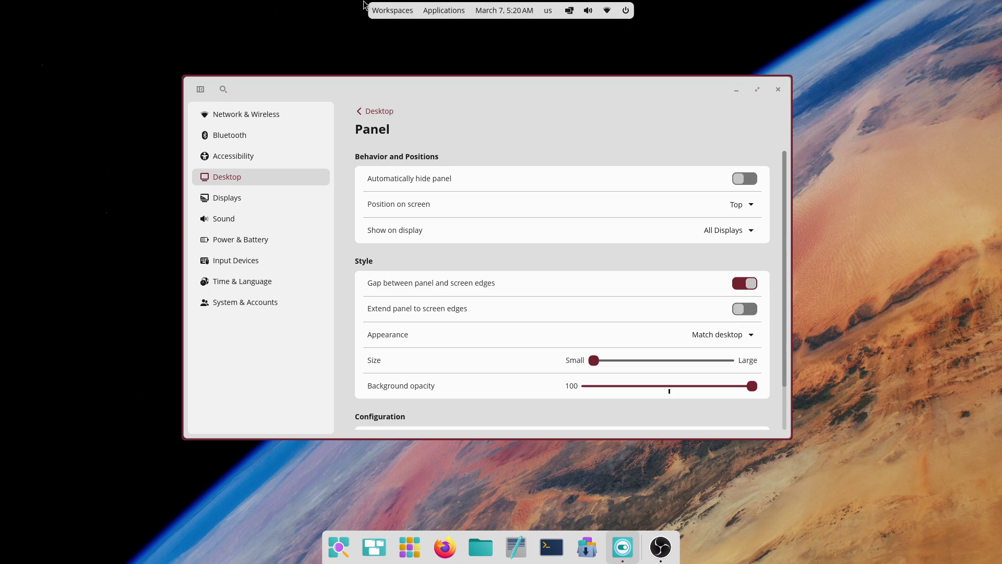
click(741, 287)
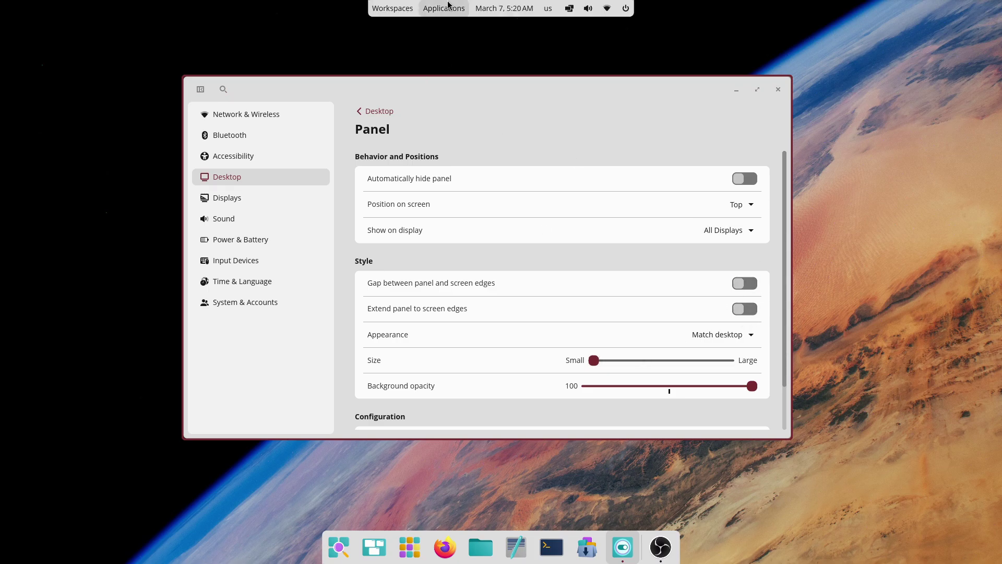
click(748, 289)
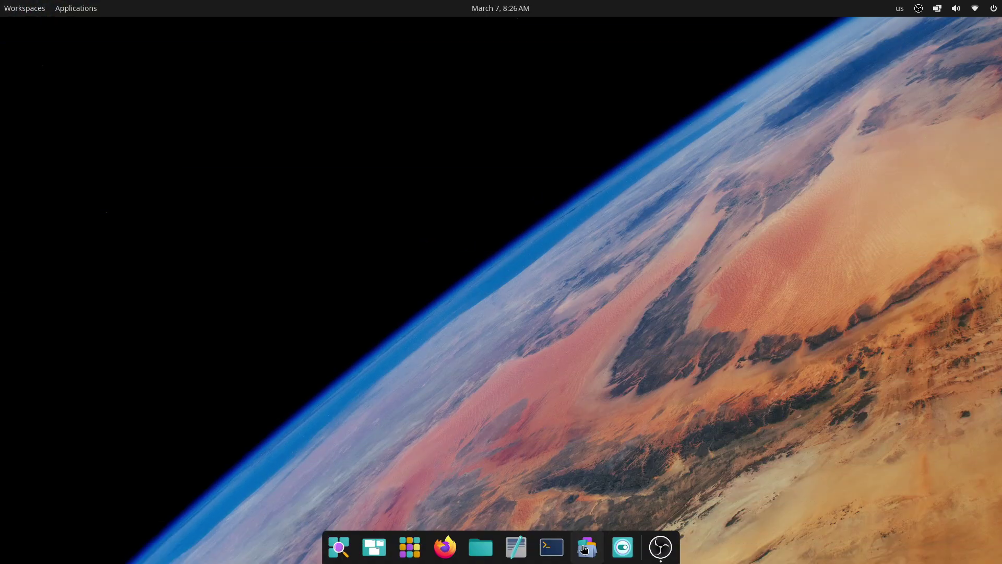
- Launch COSMIC Store, enlarge its window, and peek at the Google Chrome page
click(585, 548)
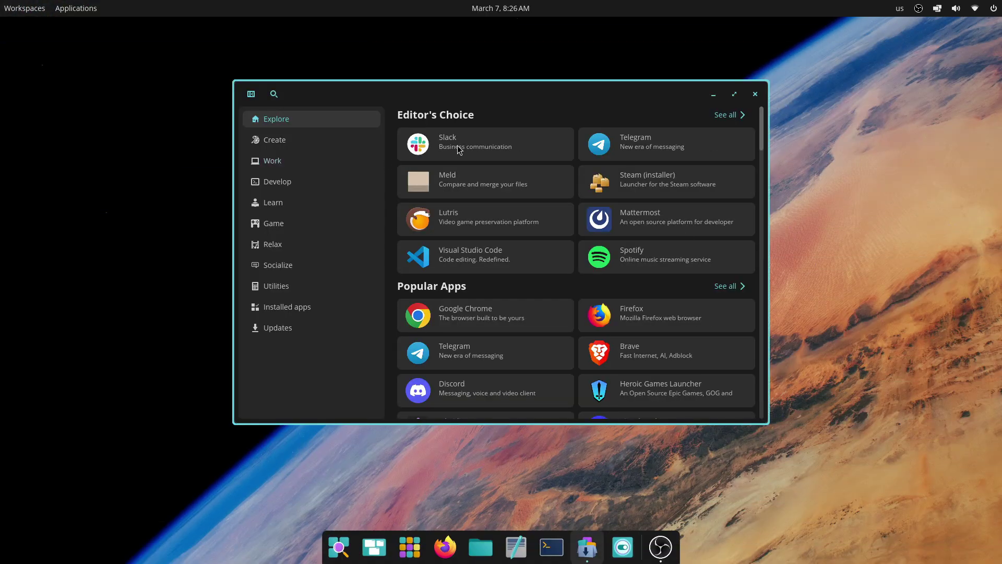
scroll(510, 235, down, 5)
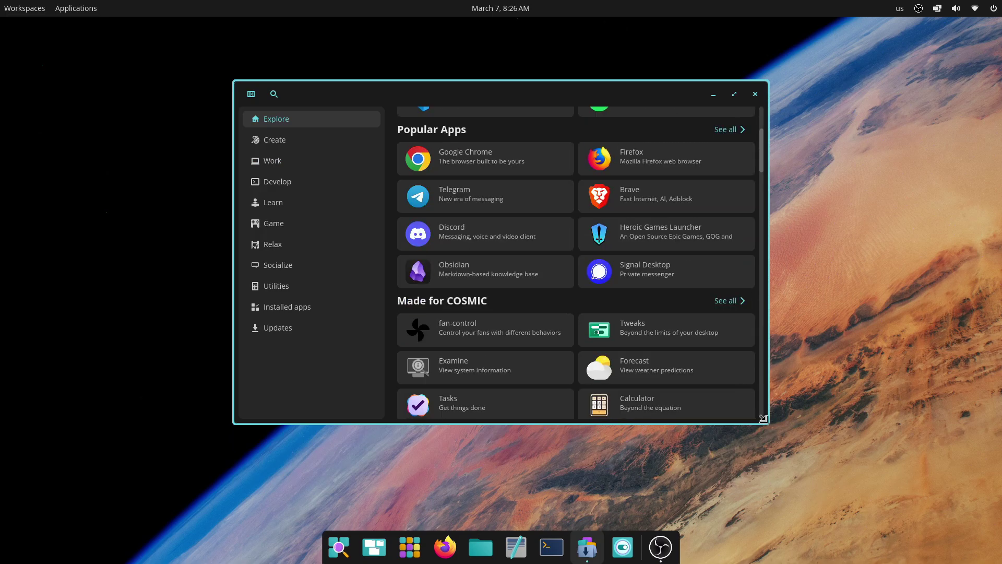
drag(764, 419, 892, 518)
drag(655, 93, 490, 56)
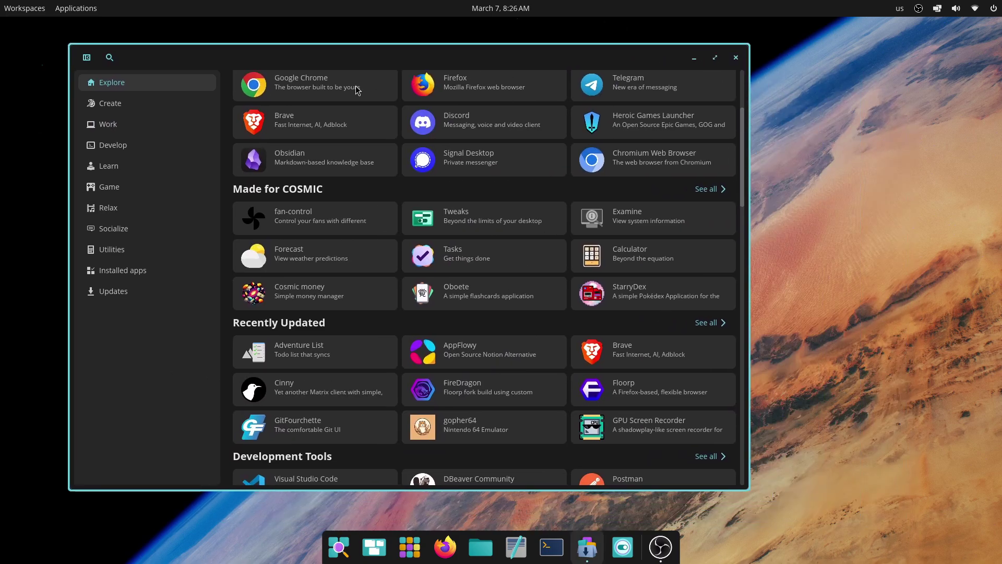
click(335, 93)
click(255, 79)
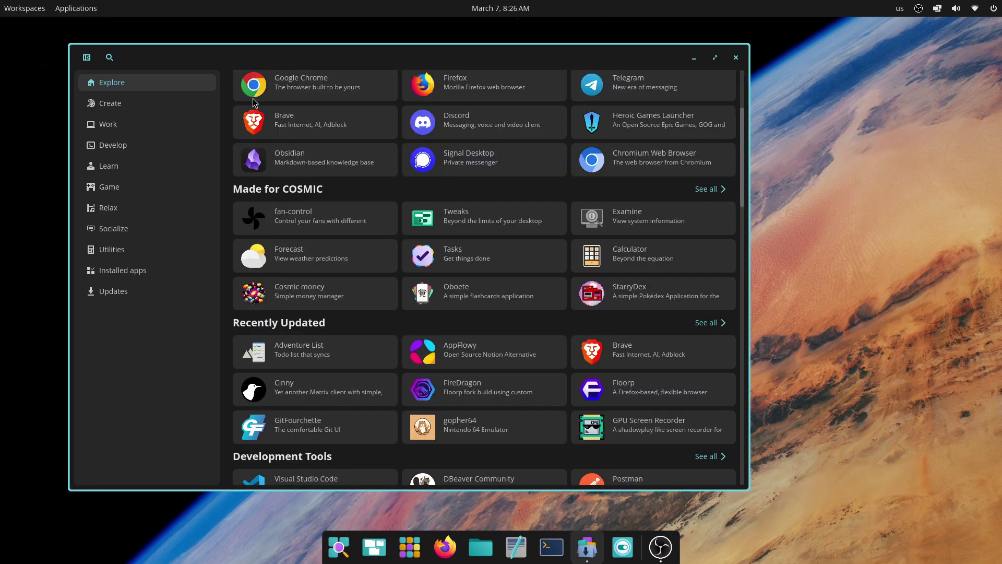
- View the Discord details page and step through its screenshots
click(472, 139)
scroll(569, 346, down, 3)
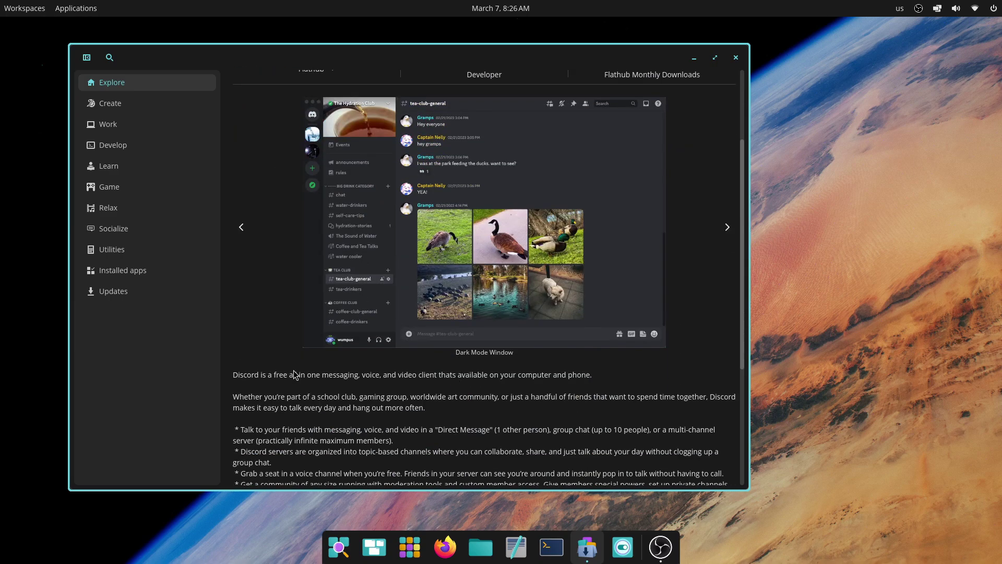
scroll(687, 337, up, 2)
click(729, 292)
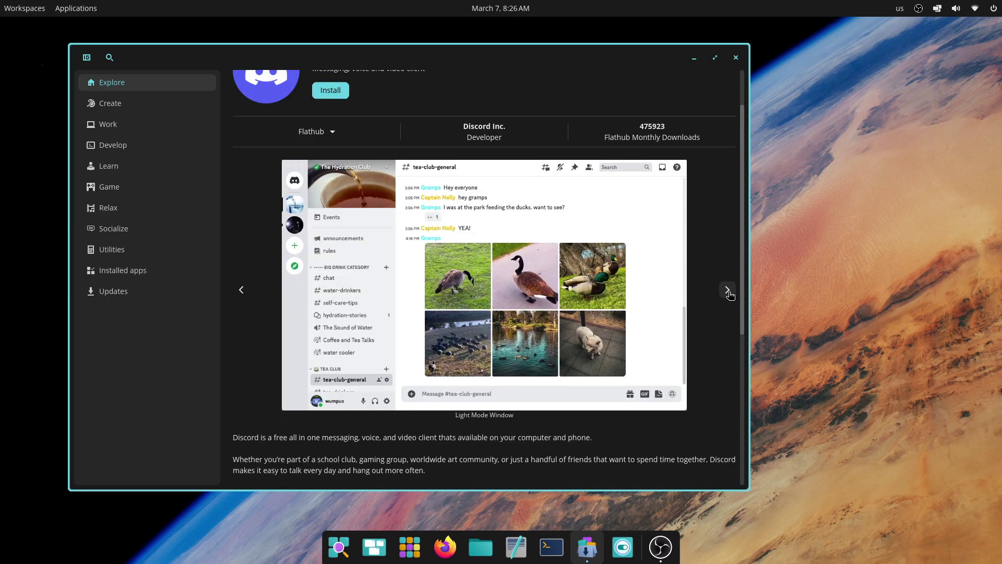
click(728, 291)
scroll(729, 291, up, 2)
click(244, 79)
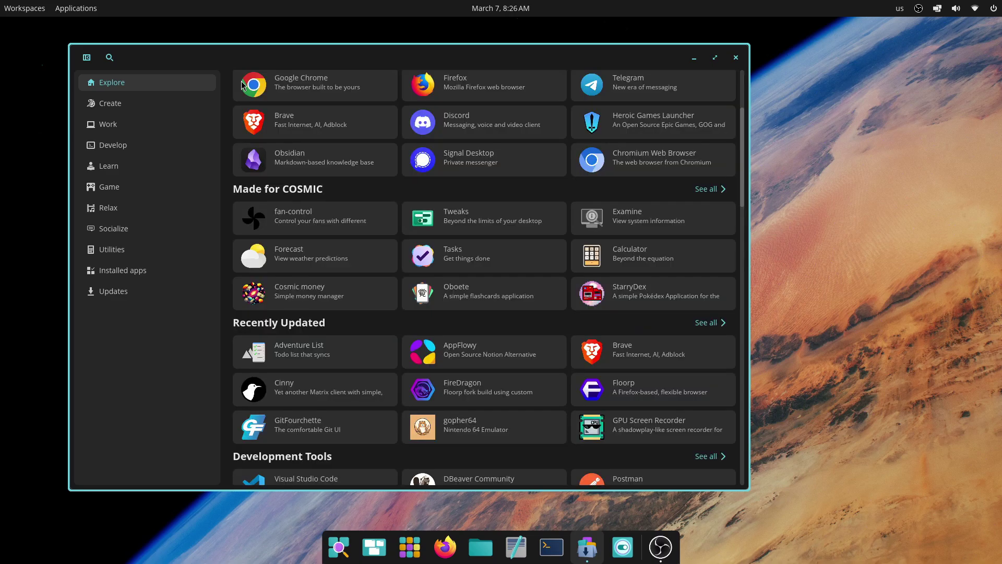
- Browse the Signal Desktop and Heroic Games Launcher details pages
click(457, 172)
scroll(477, 170, down, 5)
scroll(476, 170, up, 5)
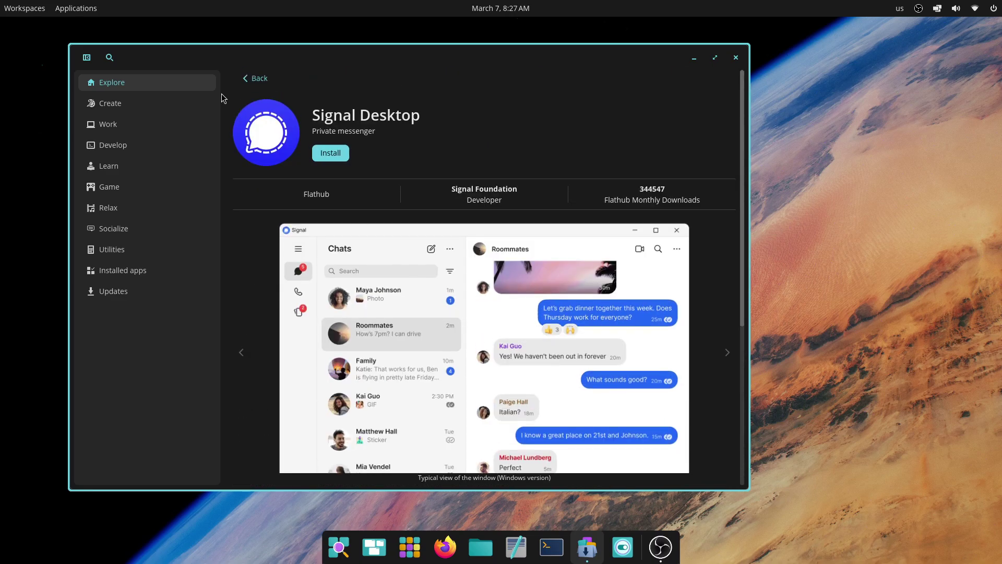
click(254, 86)
click(633, 134)
scroll(524, 312, down, 5)
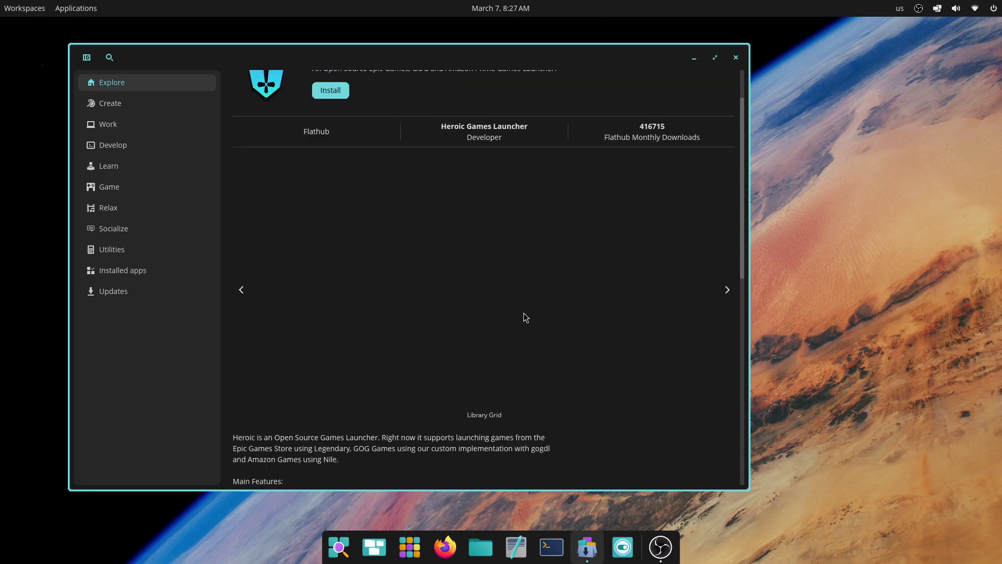
scroll(524, 312, up, 3)
scroll(363, 227, up, 2)
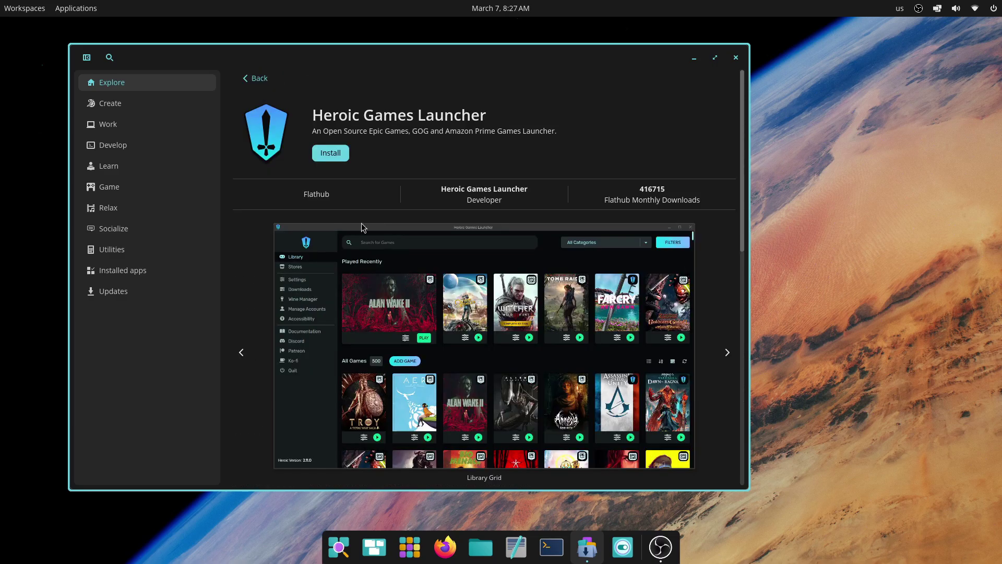
click(257, 80)
- View the Obsidian details page and advance through two of its screenshots
click(361, 173)
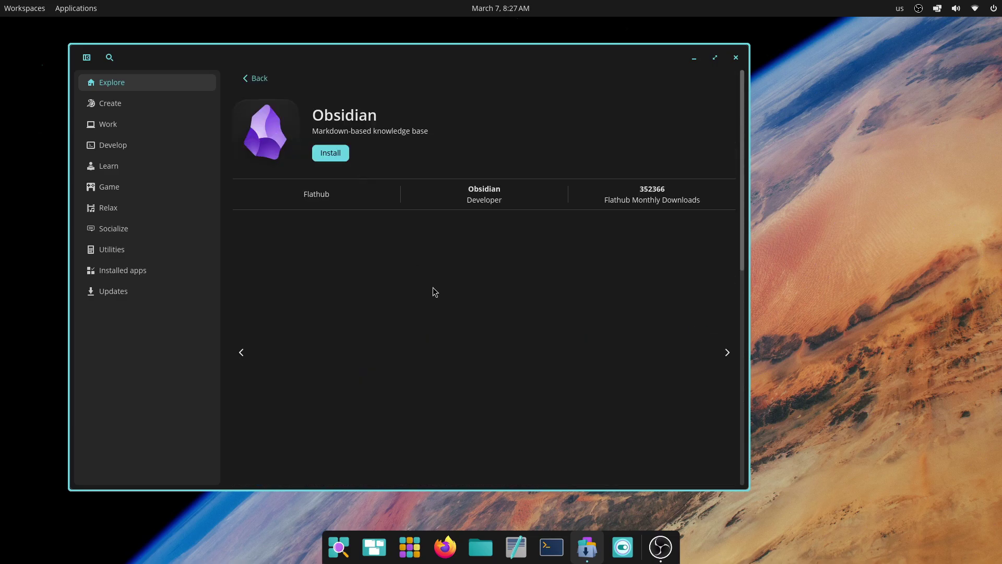
scroll(462, 323, down, 5)
scroll(490, 334, up, 2)
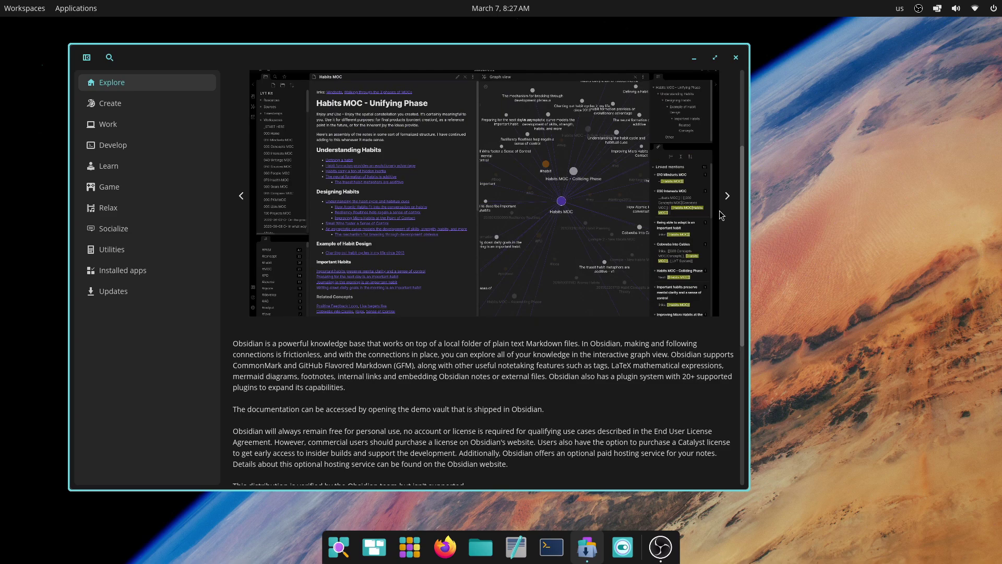
click(725, 197)
click(726, 197)
scroll(315, 218, up, 3)
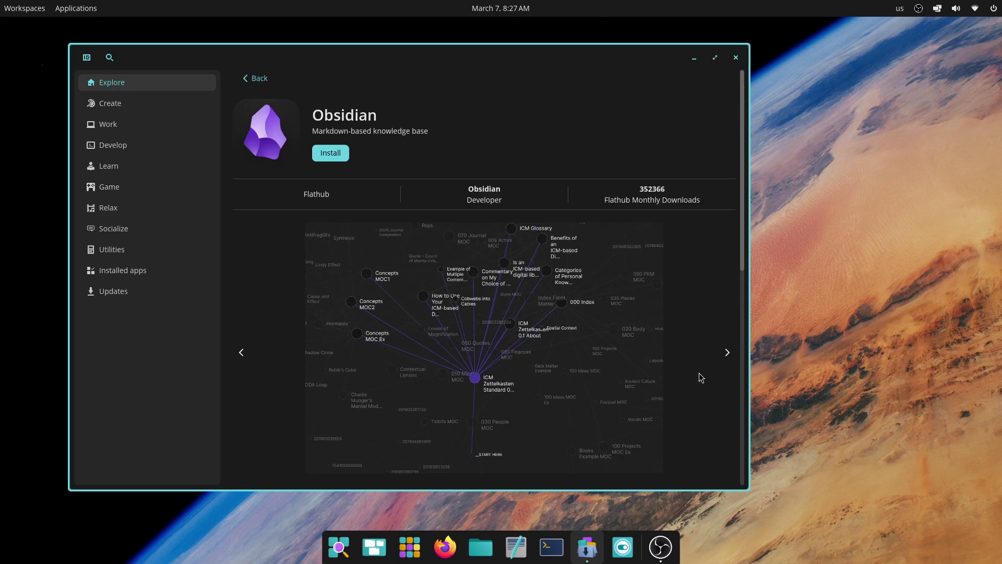
click(269, 87)
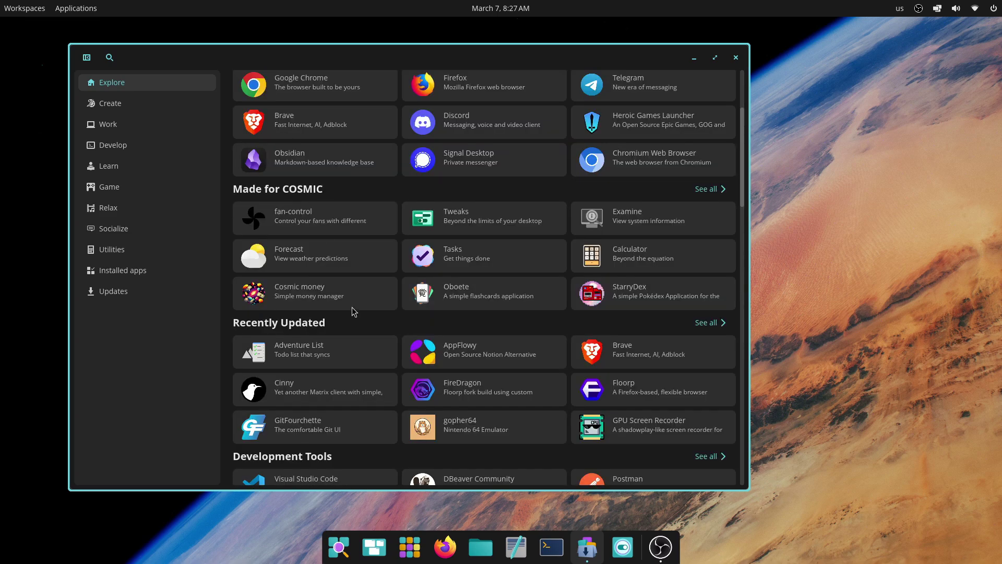
- Open the AppFlowy details page and show its next screenshot
scroll(352, 314, down, 5)
click(486, 171)
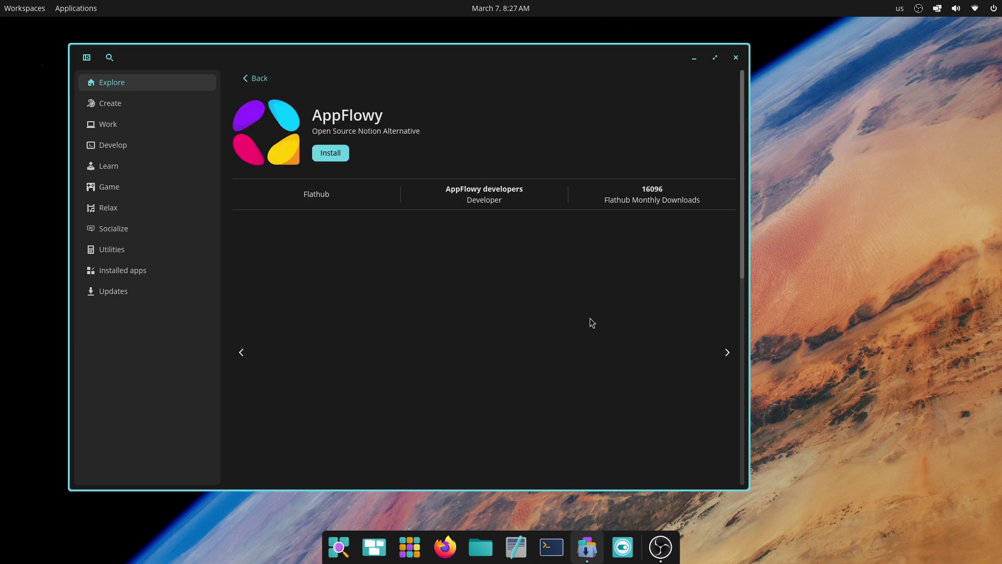
scroll(549, 338, down, 3)
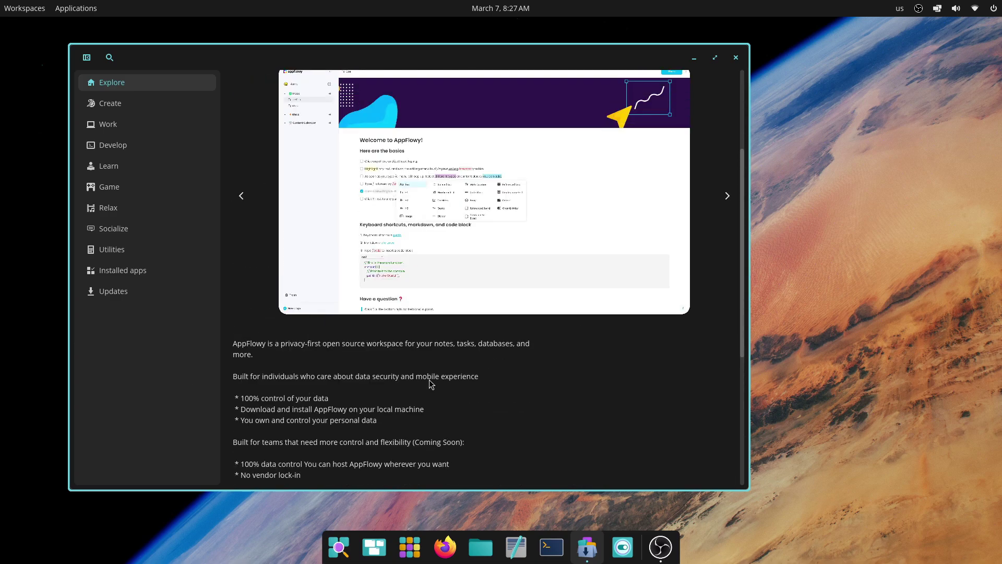
scroll(621, 284, up, 3)
click(727, 290)
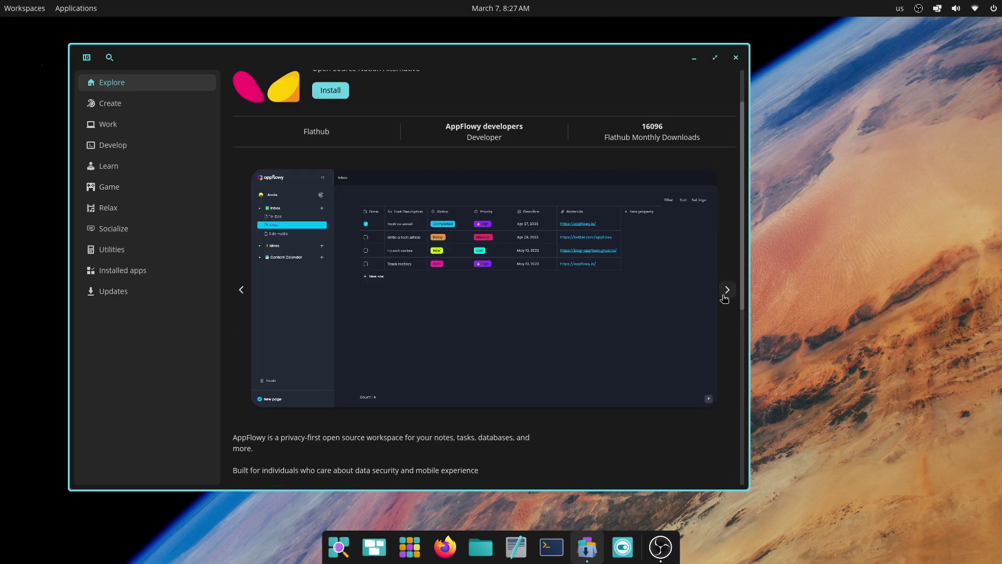
- Browse the Create and Work app categories, then return to Explore
scroll(277, 94, up, 2)
click(261, 76)
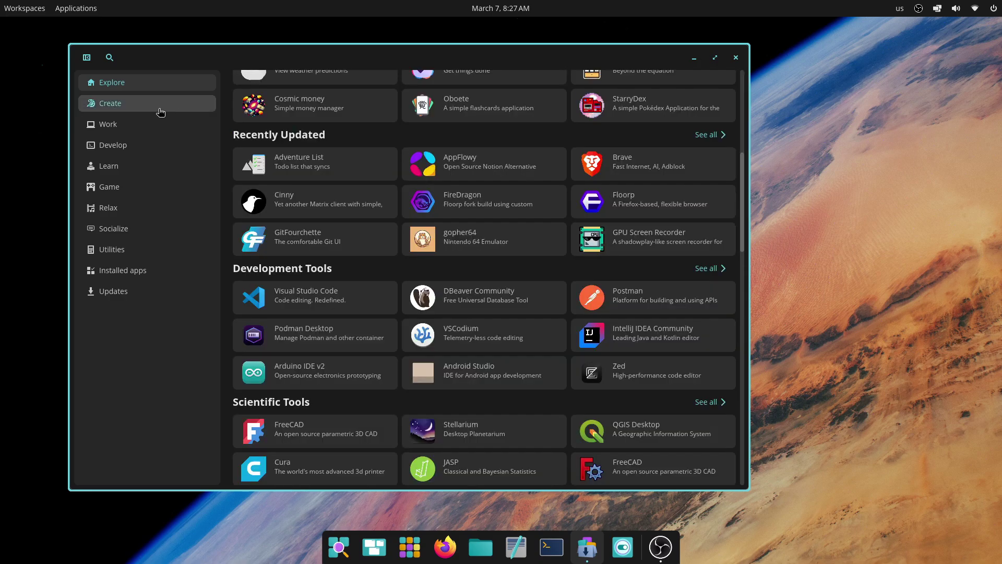
click(160, 111)
click(154, 125)
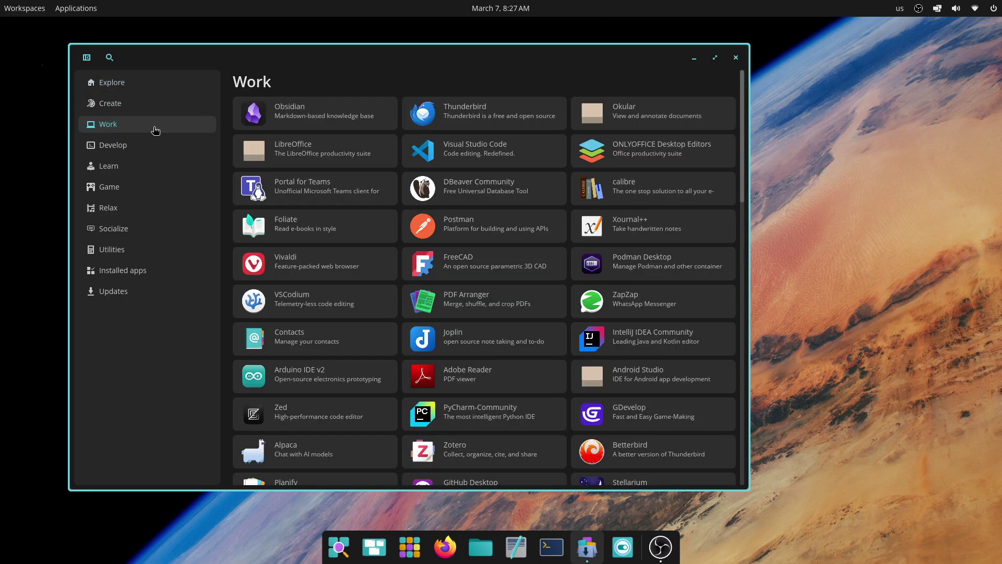
click(142, 84)
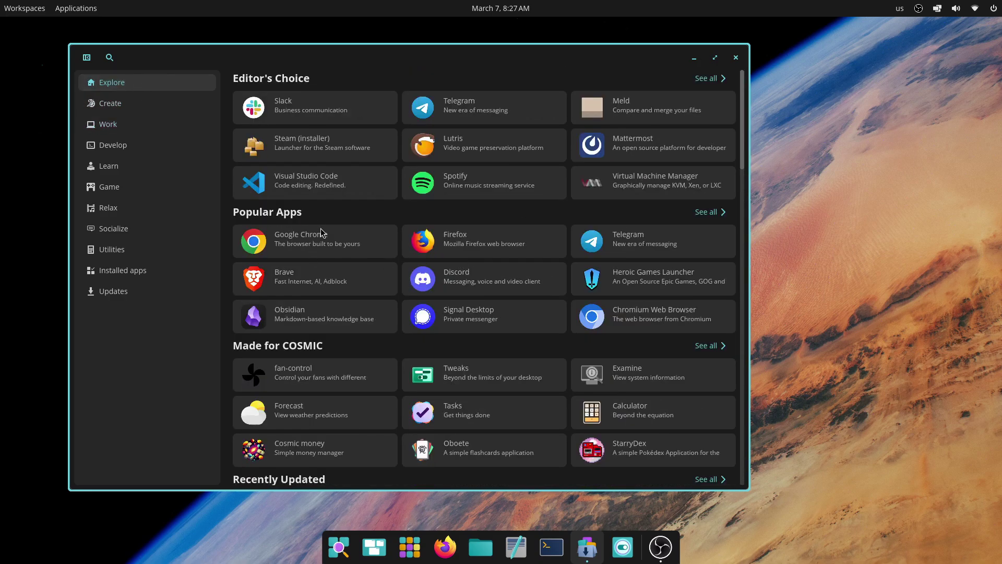
- Search the store for 'gimp', then close COSMIC Store with Super+Q
click(112, 55)
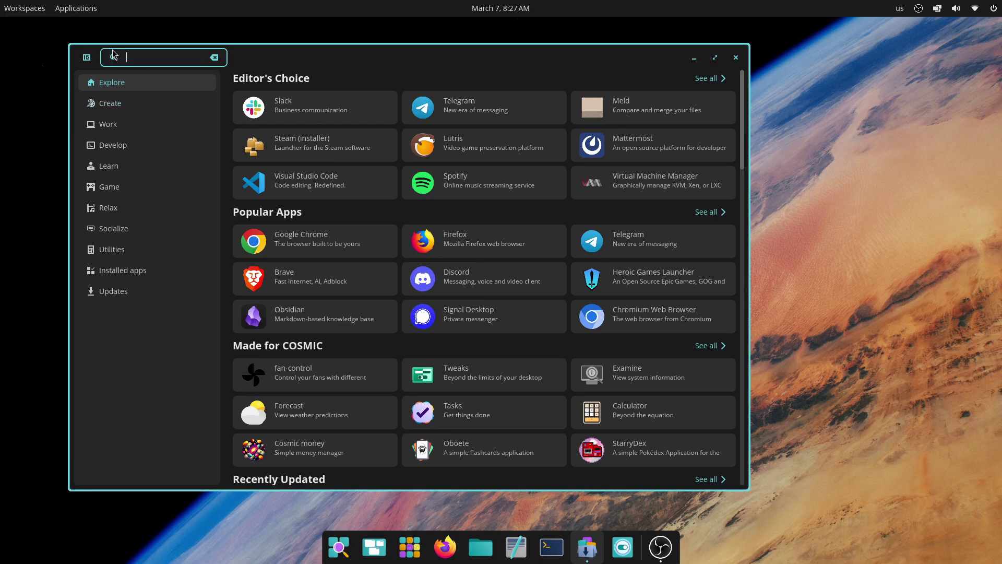
text(gimp)
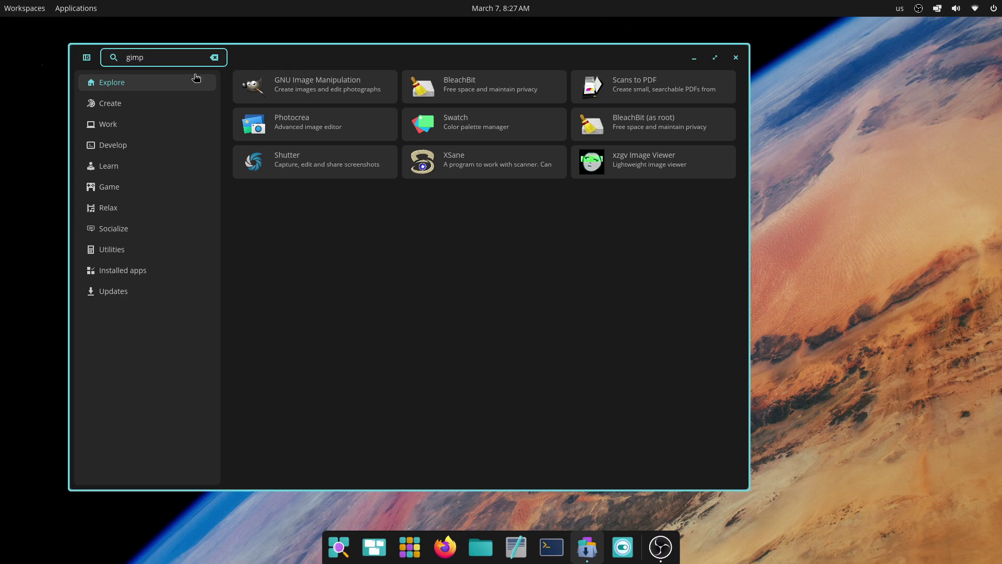
key(super+q)
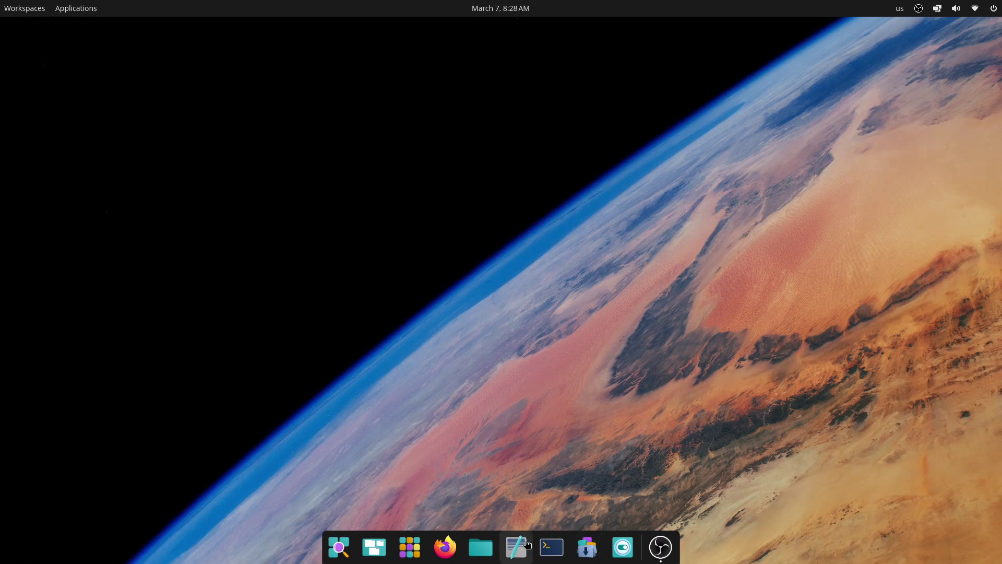
- Open COSMIC Files and look inside the Desktop and Documents folders
click(480, 547)
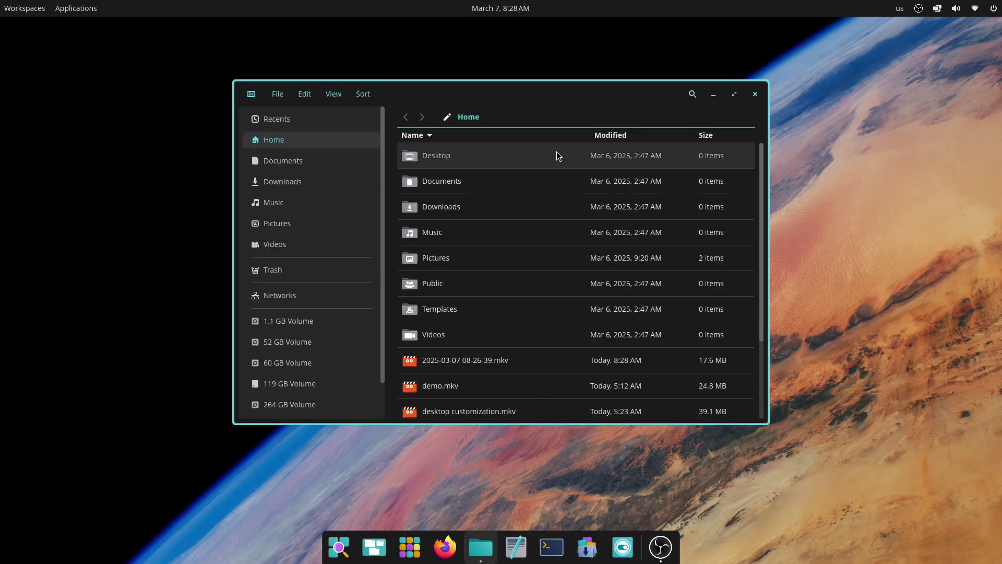
drag(566, 95, 516, 78)
double_click(451, 137)
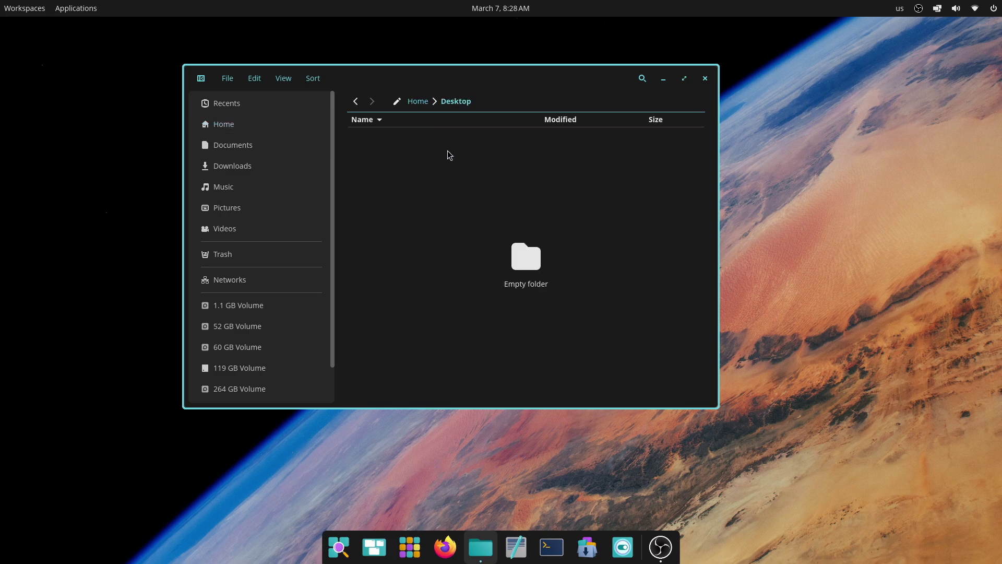
click(359, 101)
double_click(392, 166)
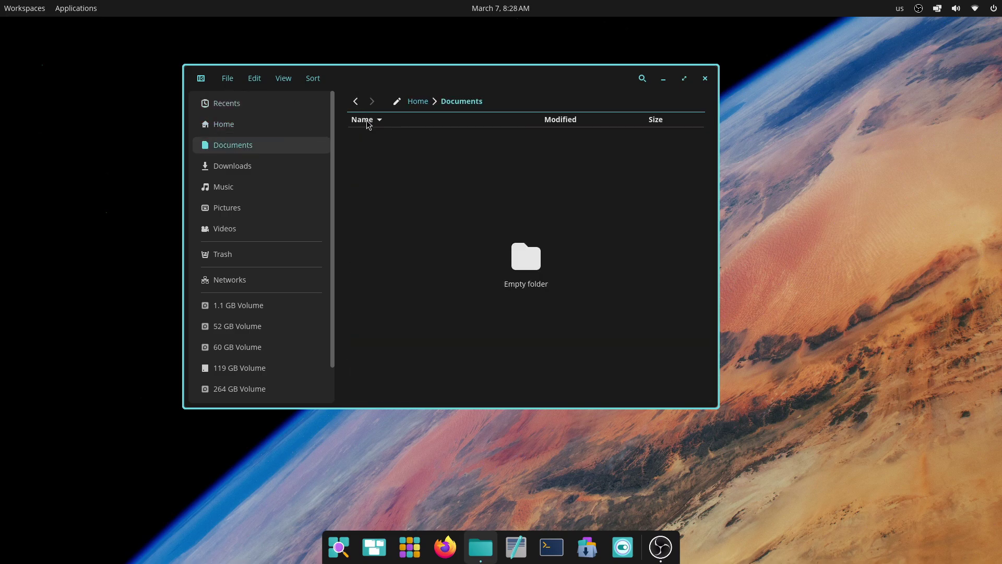
click(355, 101)
- Select the two .mkv recordings in Home, then view the Music and Pictures folders
scroll(471, 263, down, 4)
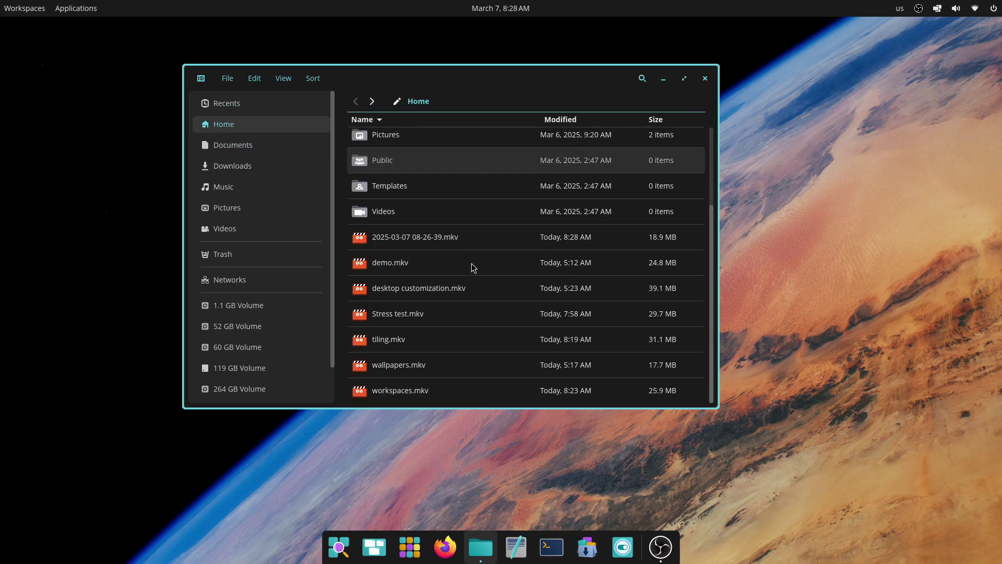
scroll(478, 269, up, 3)
click(436, 330)
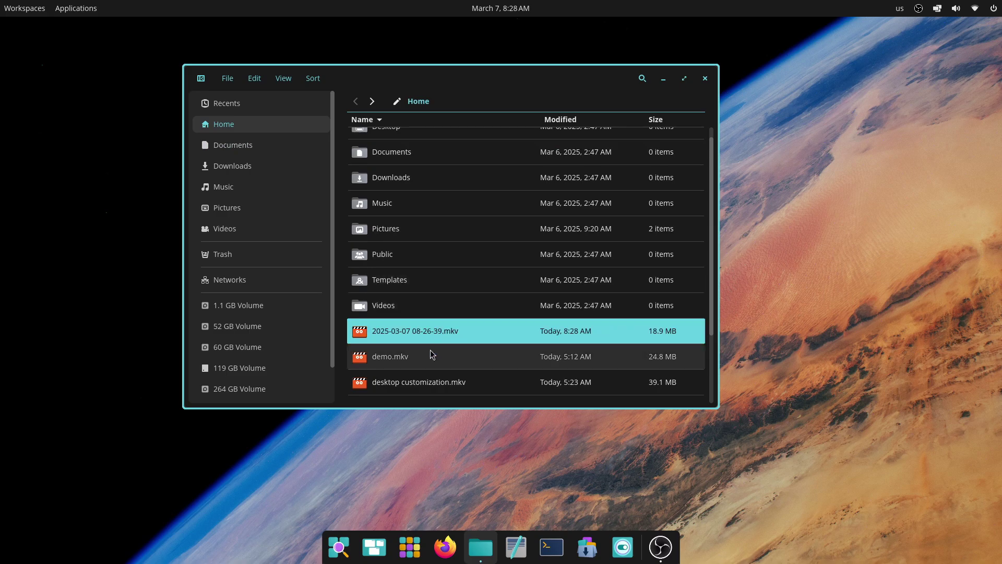
click(442, 381)
click(244, 187)
click(243, 206)
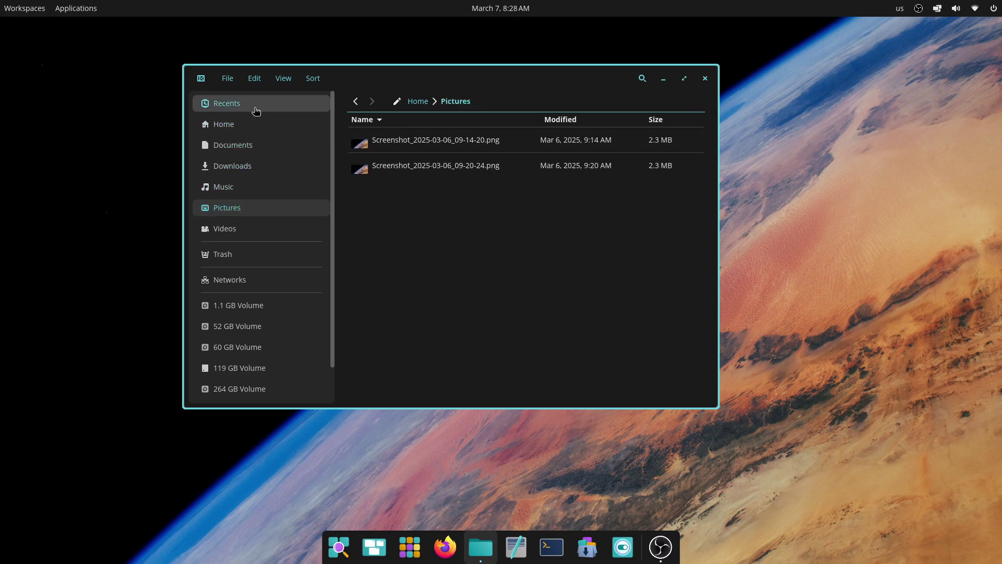
scroll(253, 263, down, 2)
- Close Files, open Terminal with larger text, and run 'uname -r' to show kernel 6.12.10-76061203-generic
key(ctrl+q)
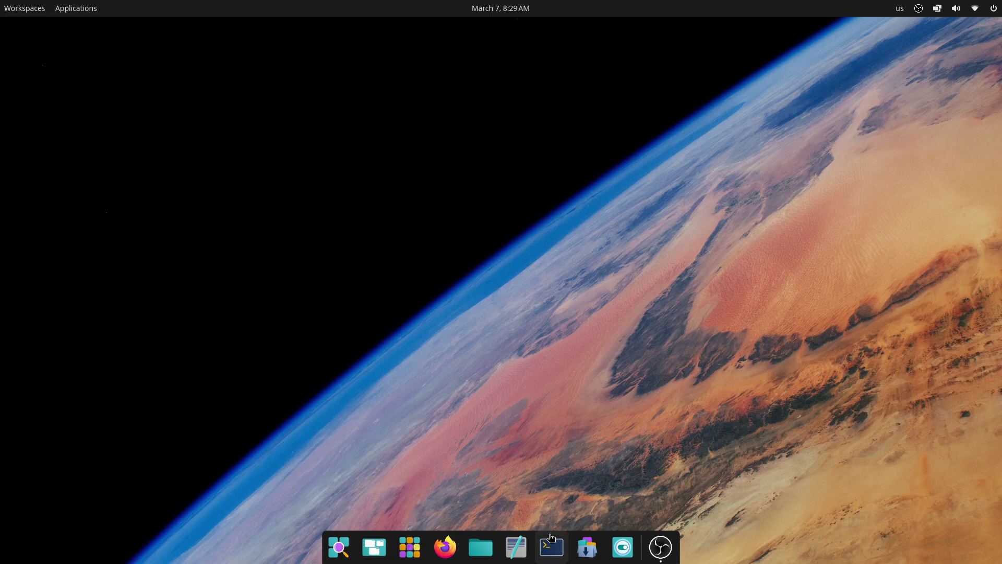
click(551, 547)
key(ctrl+plus)
key(ctrl+plus)
text(u)
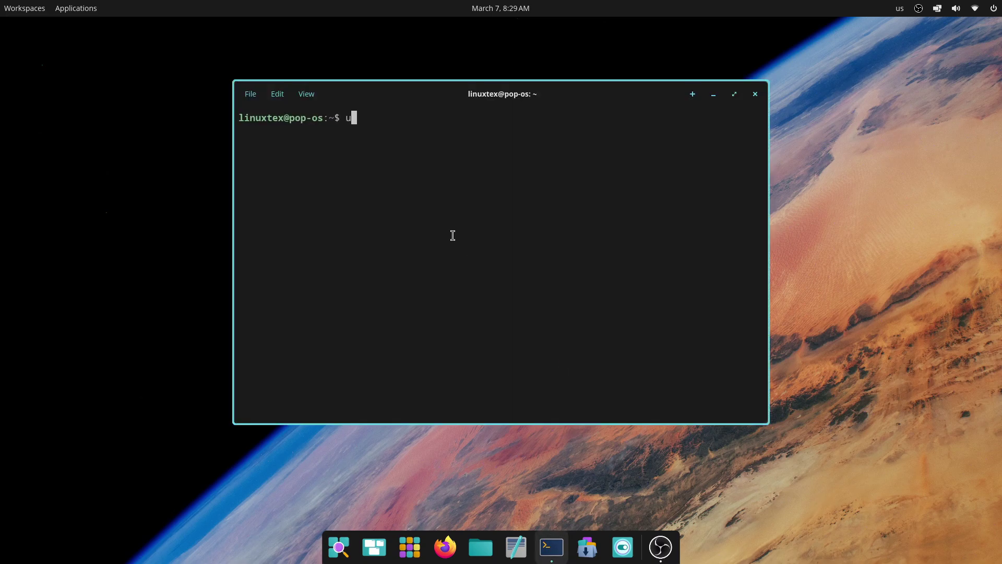
text(name -r)
key(Return)
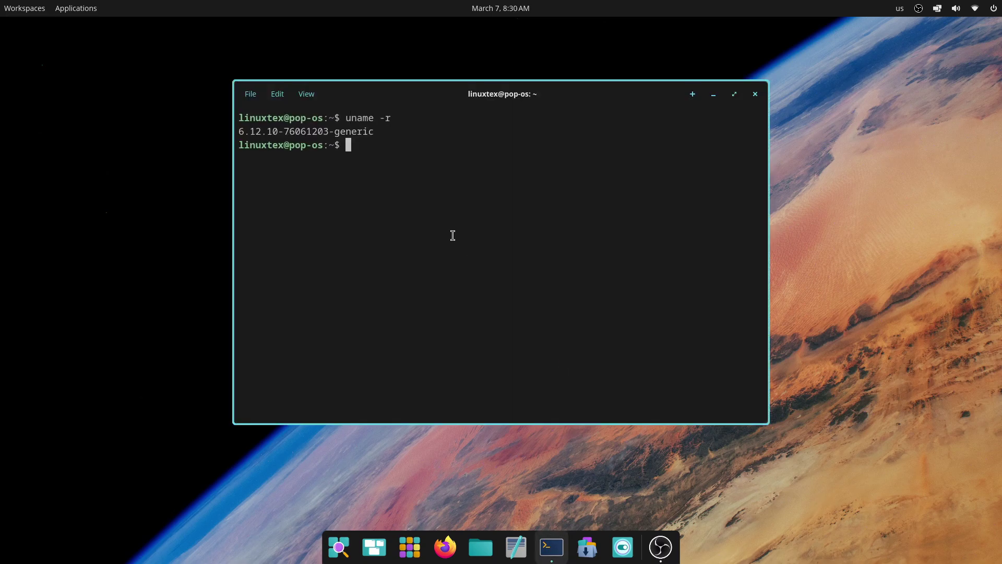
- Add a second terminal tab, close the terminal, and launch Text Editor
click(693, 94)
key(super+q)
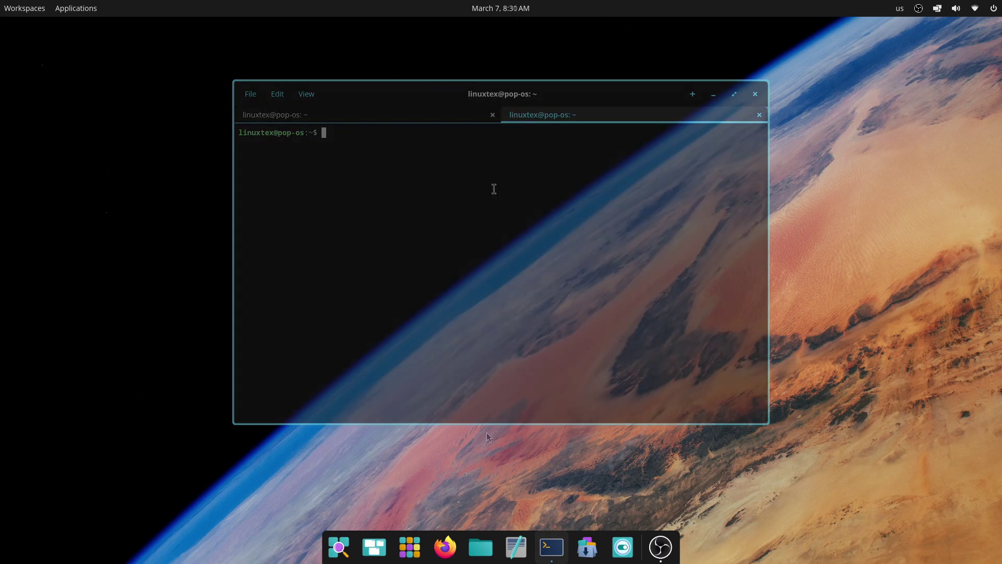
click(516, 547)
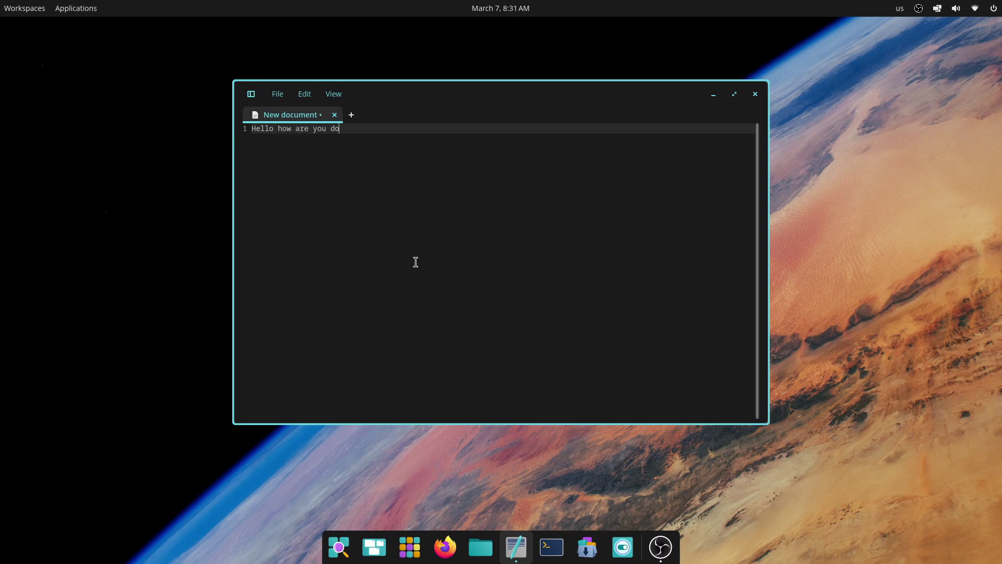
- Look through the editor's File and Edit menus without running any command
click(285, 96)
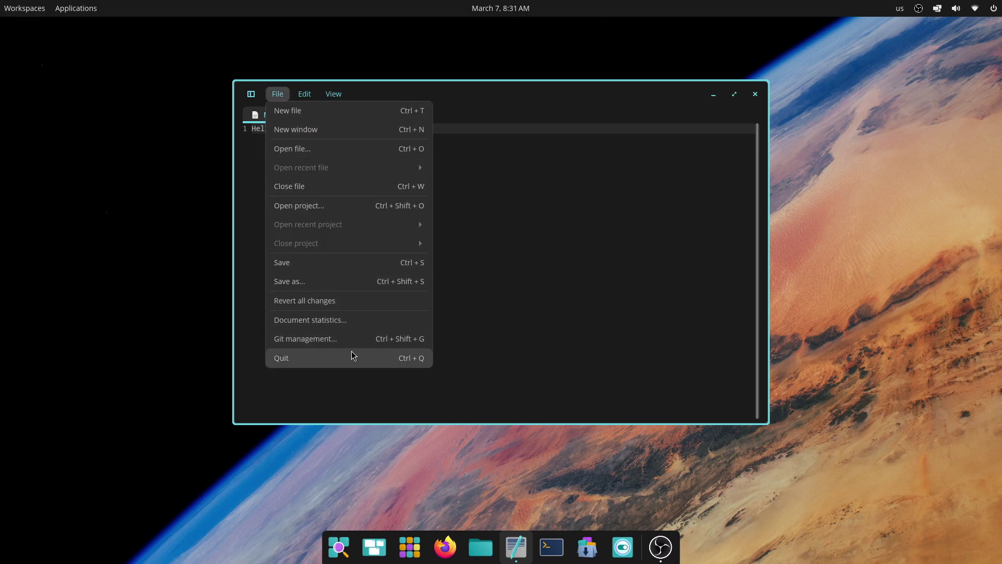
click(294, 146)
click(314, 92)
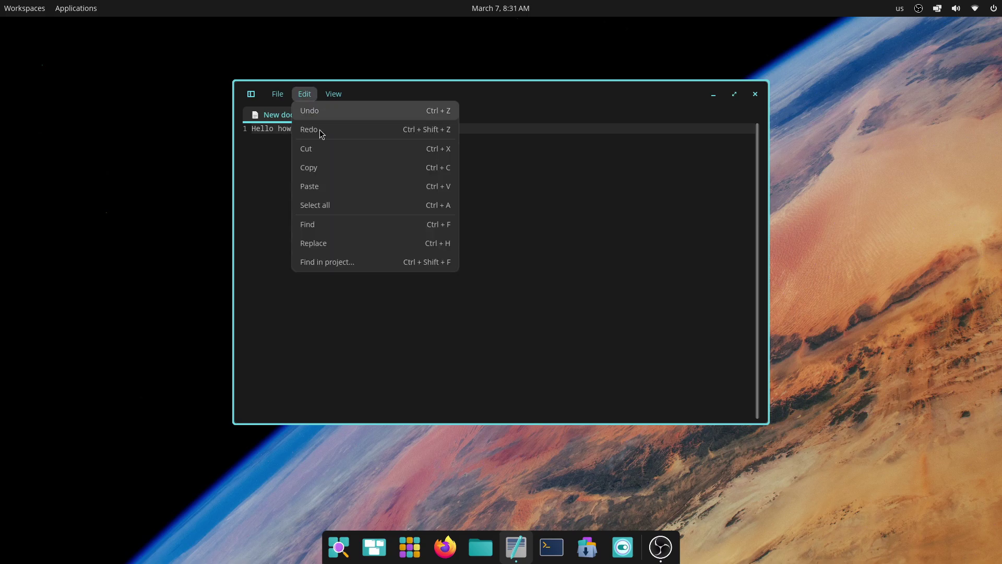
click(355, 164)
- In View > Settings, keep Theme on Match desktop and dark syntax on COSMIC Dark
click(333, 94)
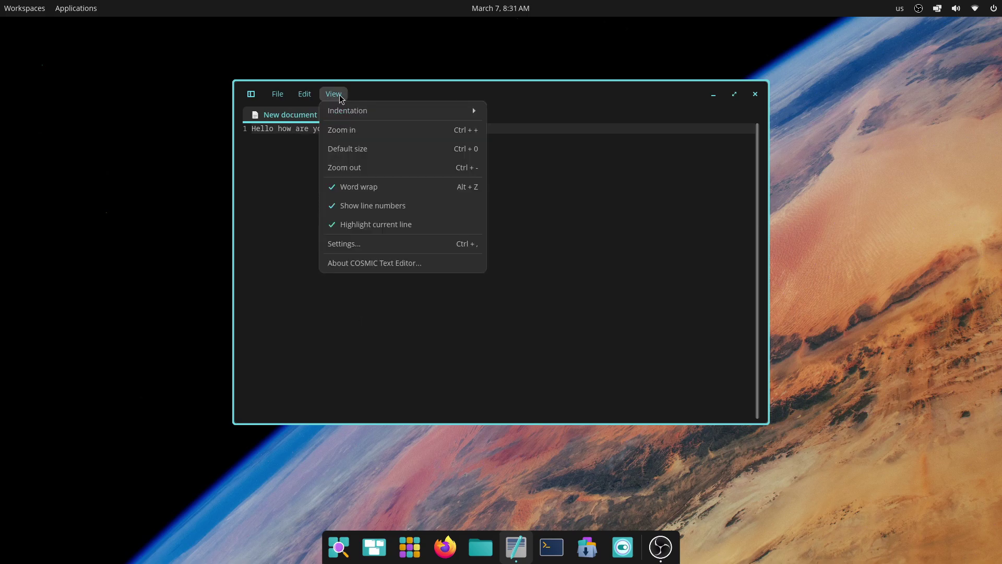
mouse_move(349, 111)
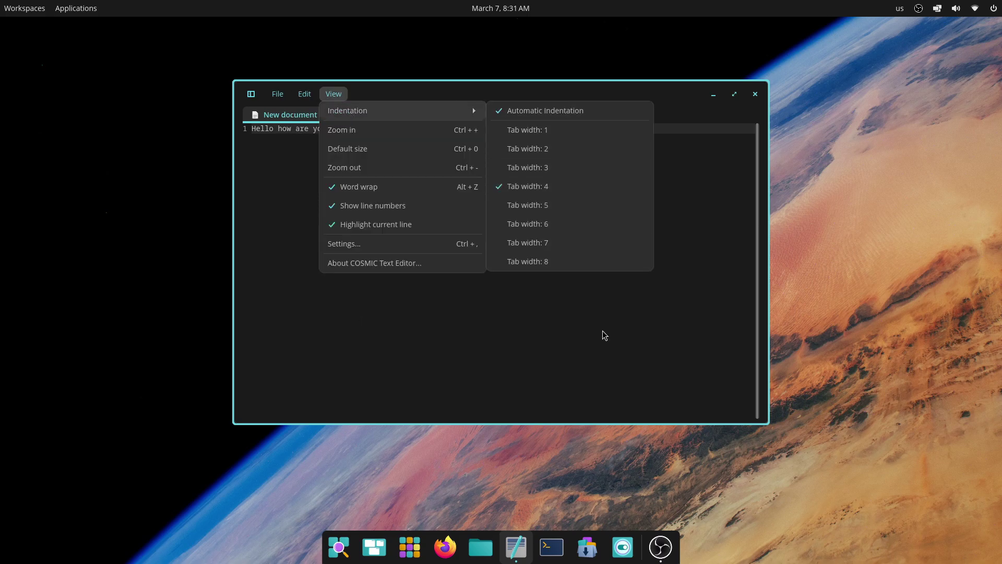
click(385, 247)
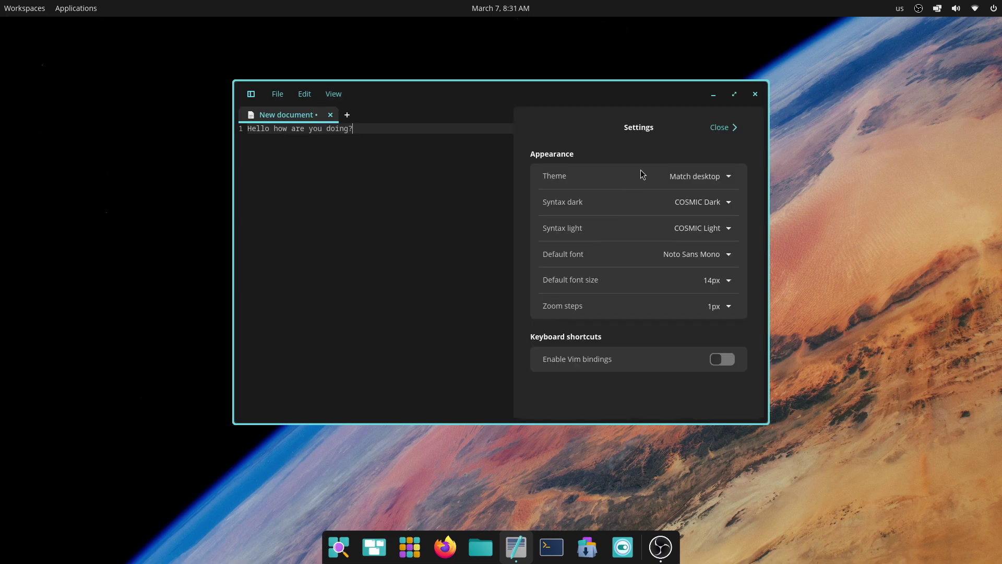
click(712, 175)
click(712, 199)
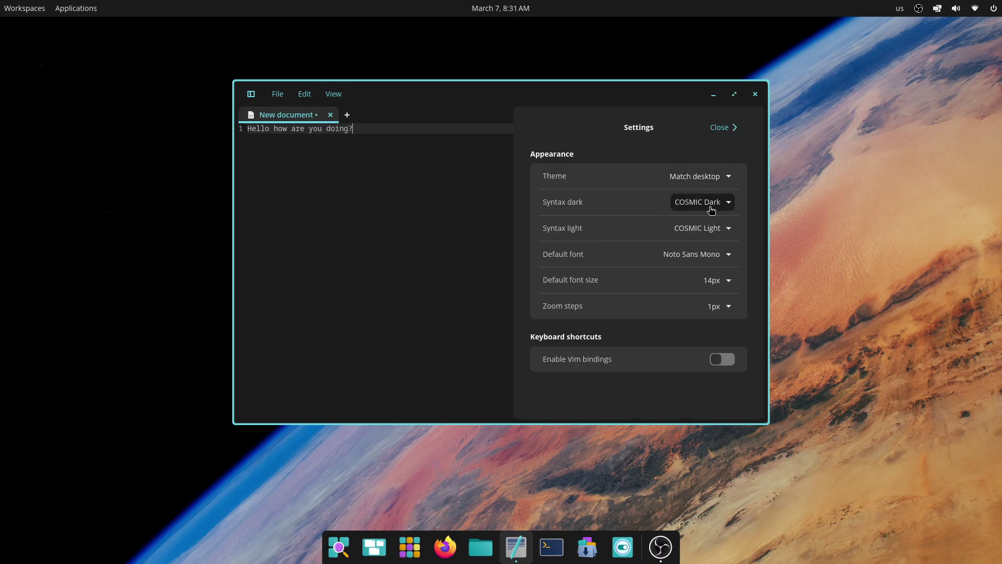
click(715, 200)
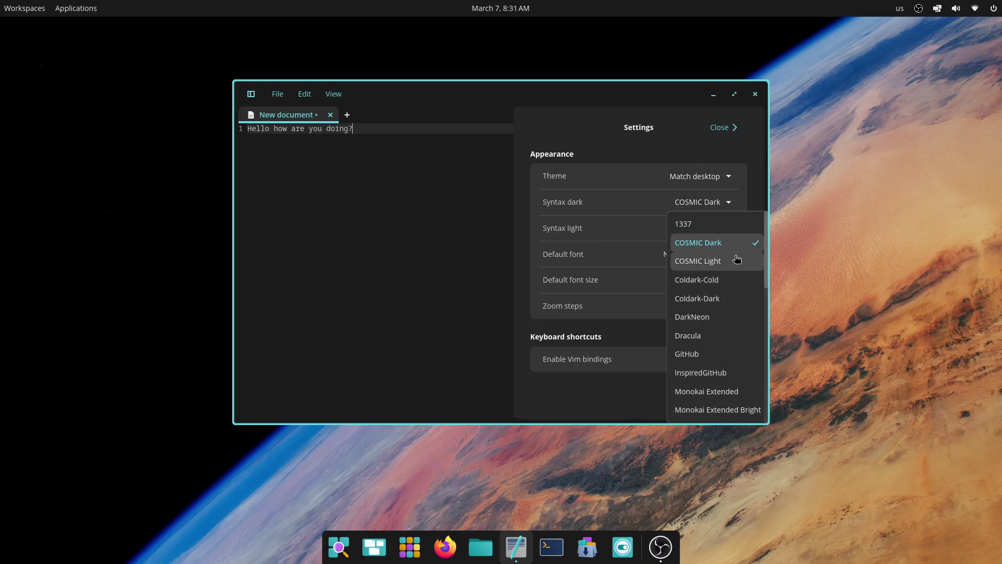
click(717, 201)
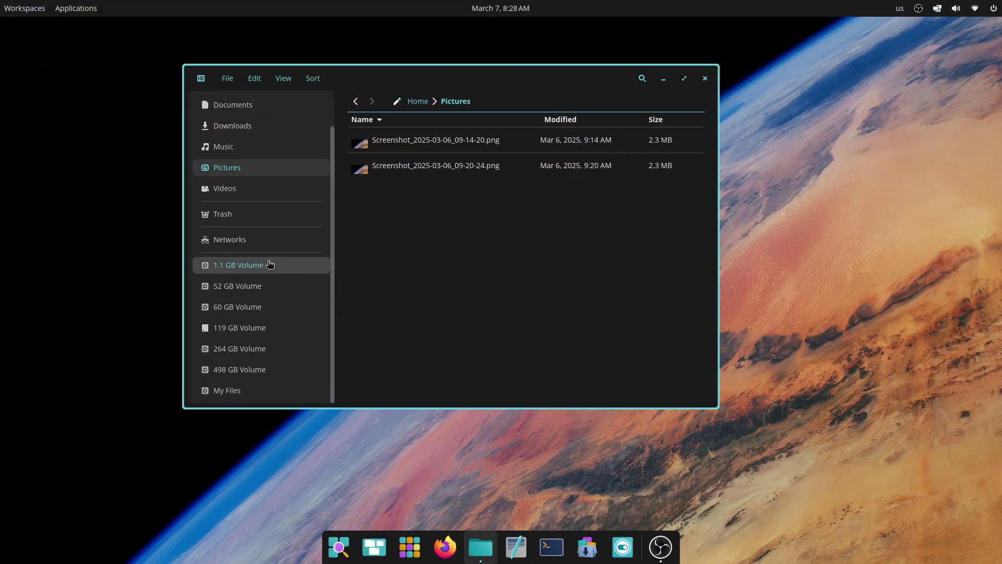
- Copy Screenshot_2025-03-06_09-20-24.png from Pictures and paste it into Documents
scroll(280, 215, up, 2)
click(275, 167)
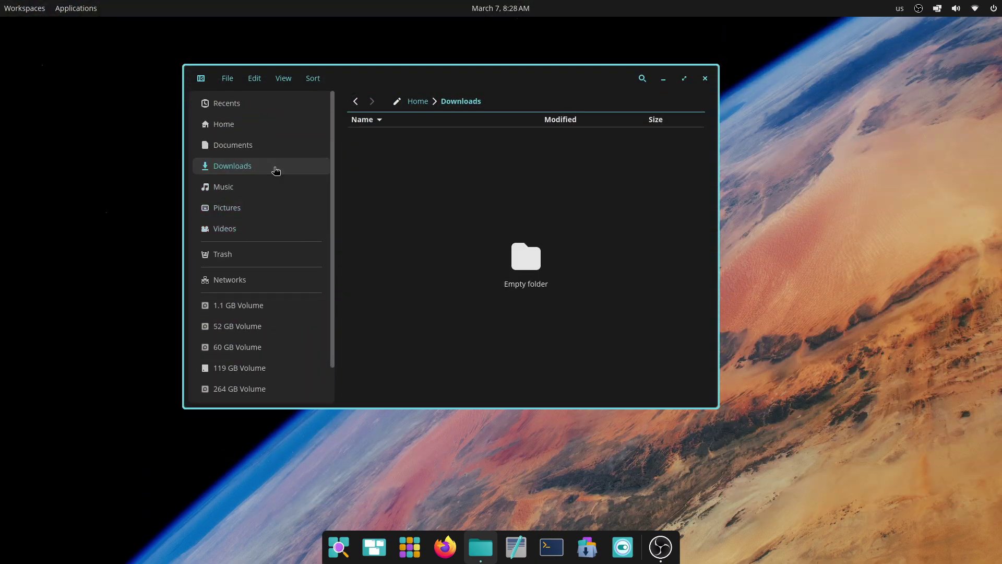
click(269, 188)
click(267, 205)
click(473, 168)
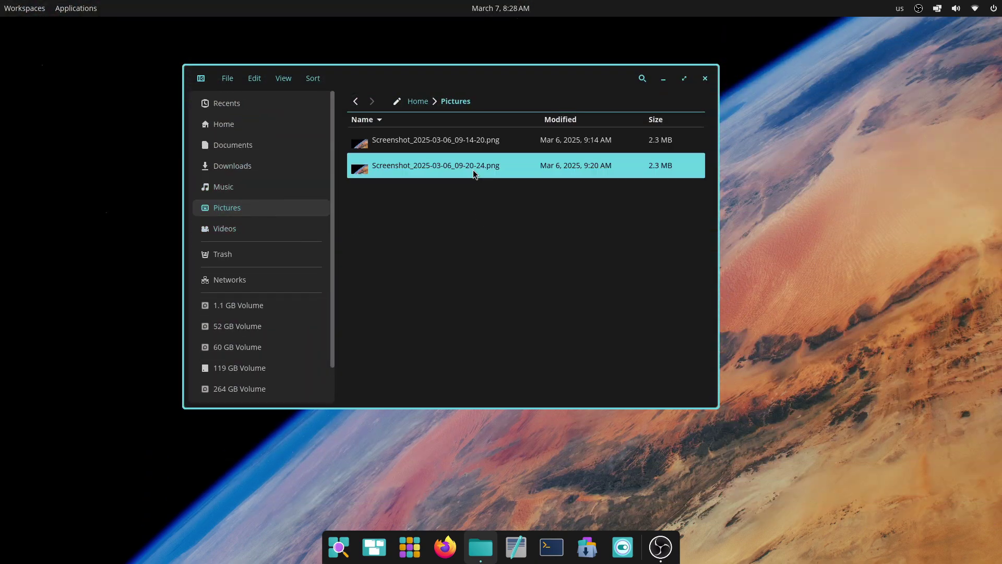
right_click(472, 169)
click(558, 271)
click(231, 124)
click(243, 146)
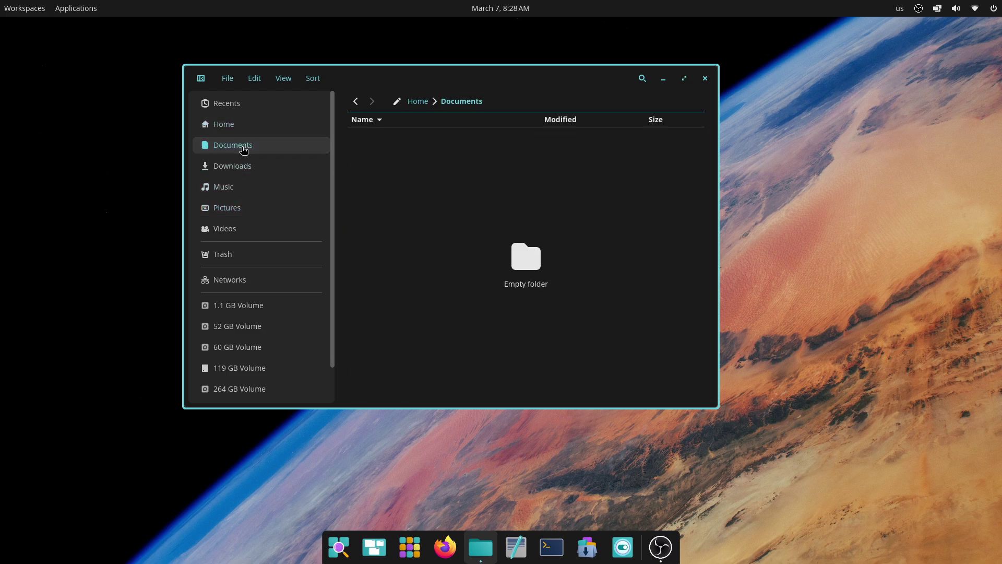
right_click(421, 233)
click(501, 327)
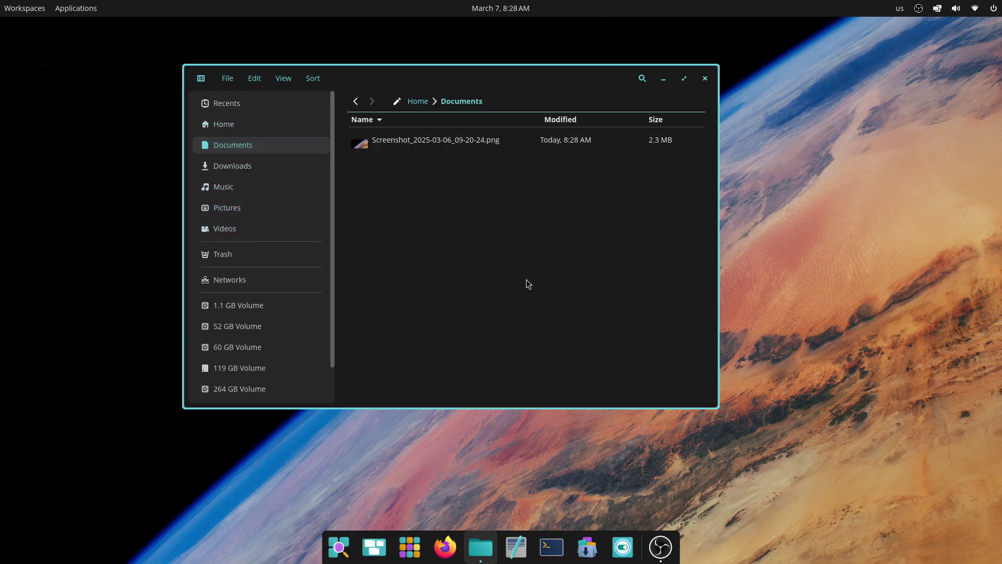
- Show Documents in grid view, then switch the Home folder to list view
click(254, 79)
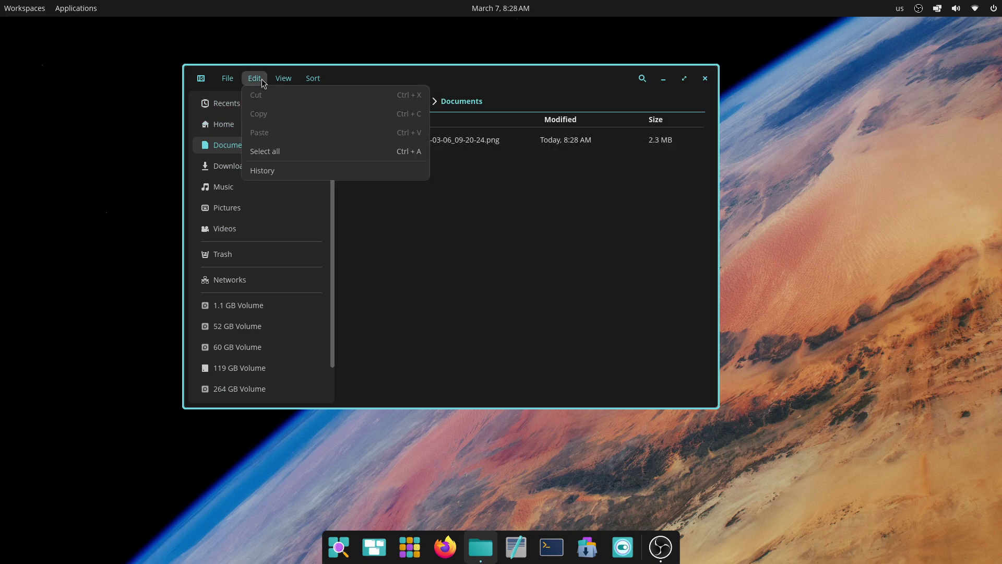
mouse_move(283, 78)
click(316, 151)
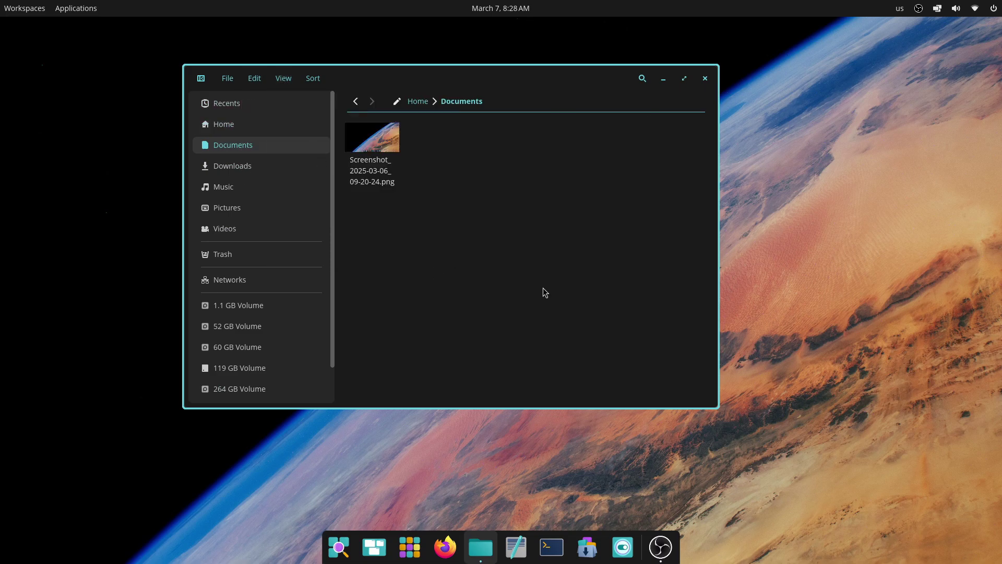
click(257, 126)
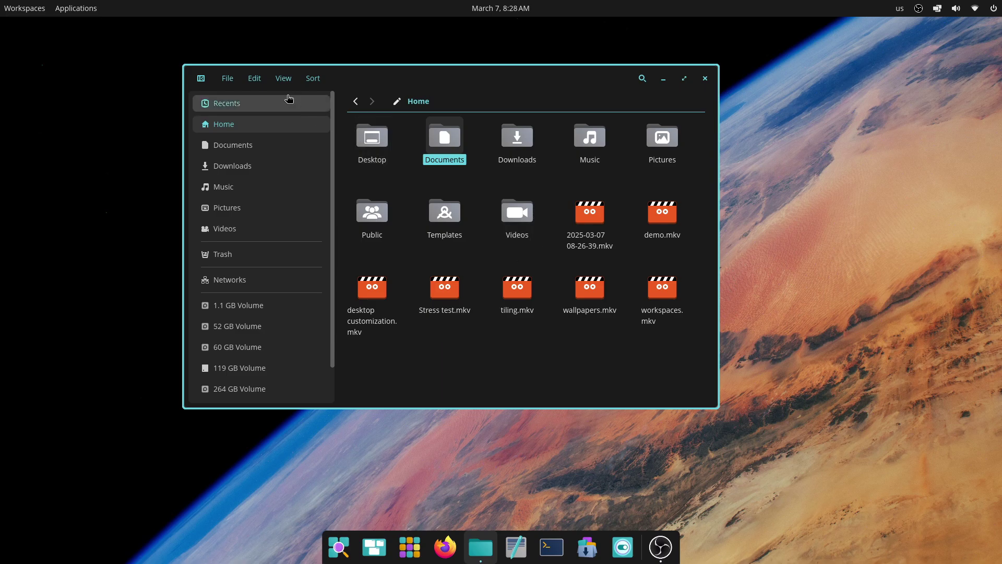
click(284, 78)
click(339, 163)
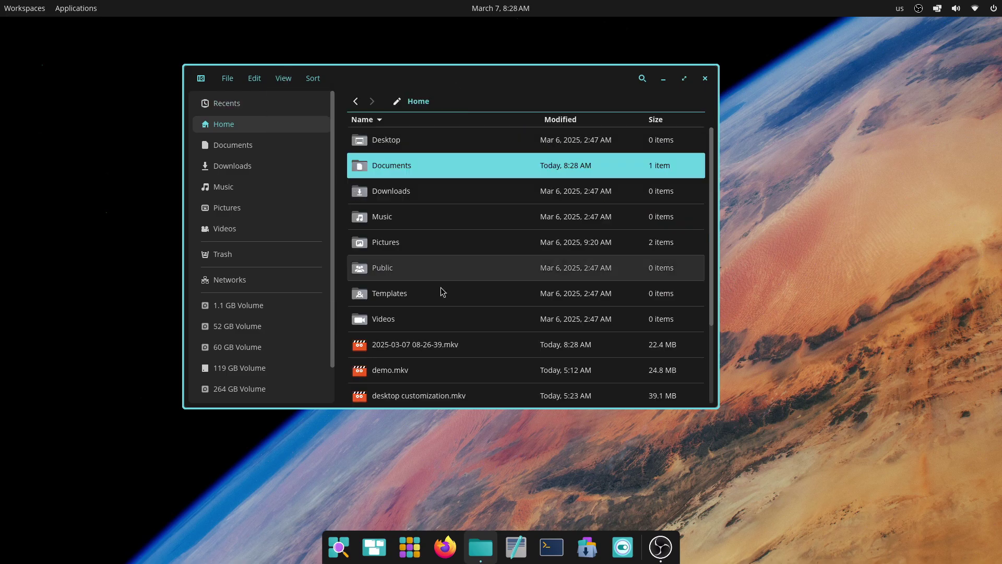
- Check the Files settings (theme left on Match desktop) and the About COSMIC Files panel
click(283, 79)
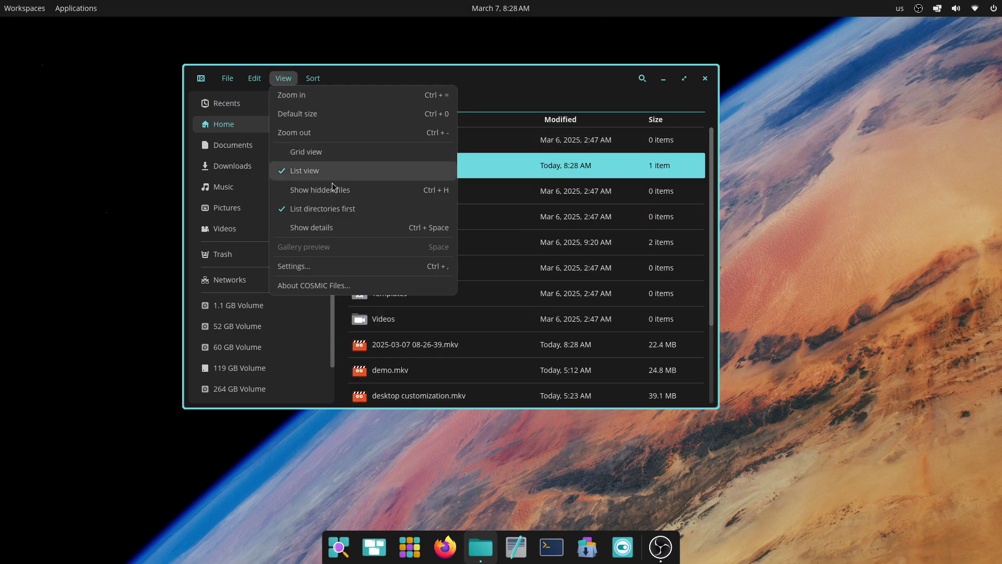
click(339, 267)
click(655, 161)
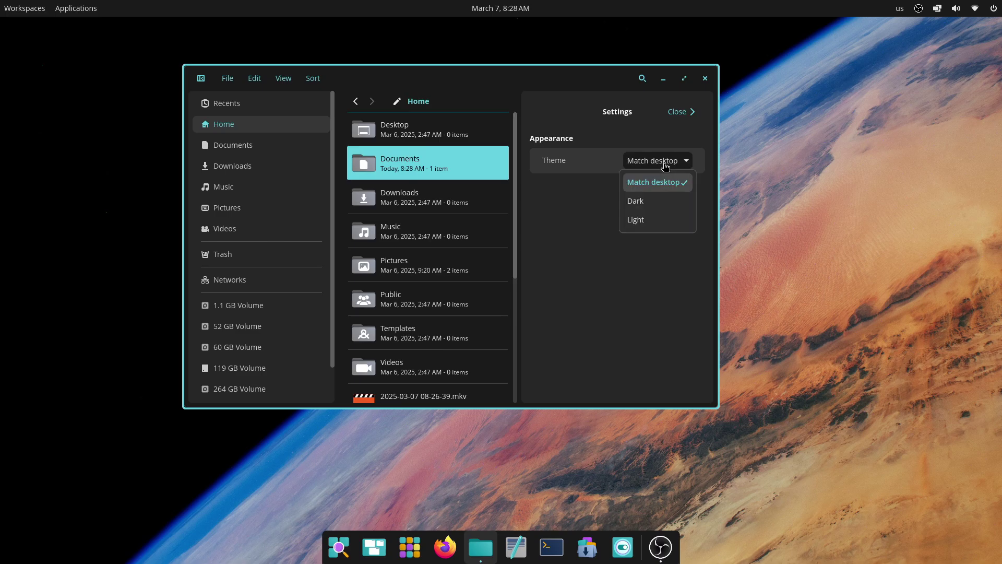
click(674, 291)
click(687, 116)
click(281, 79)
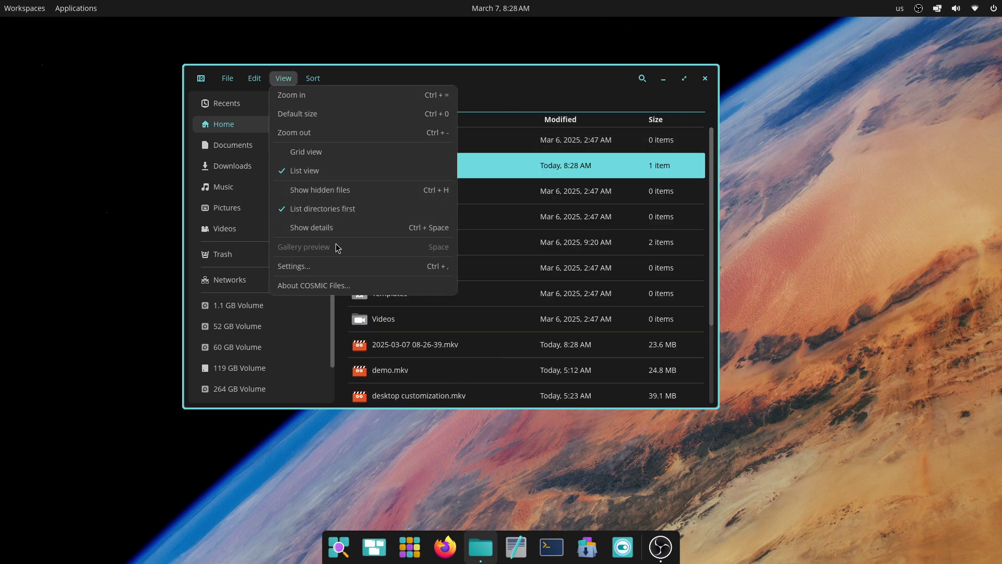
click(339, 281)
click(679, 112)
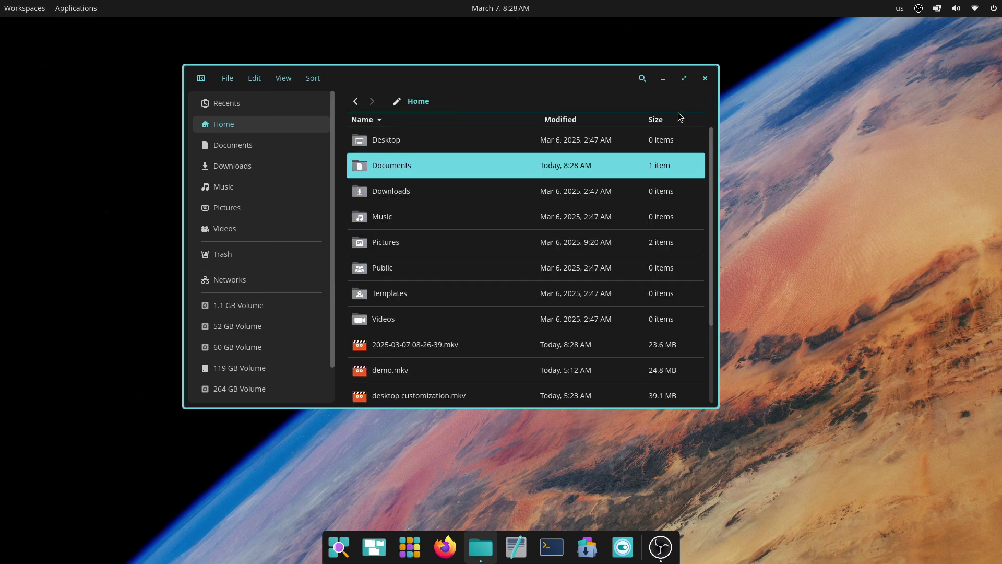
- Open the empty Downloads folder, maximize and restore the window, and dismiss its context menu
scroll(596, 279, down, 3)
scroll(596, 278, up, 3)
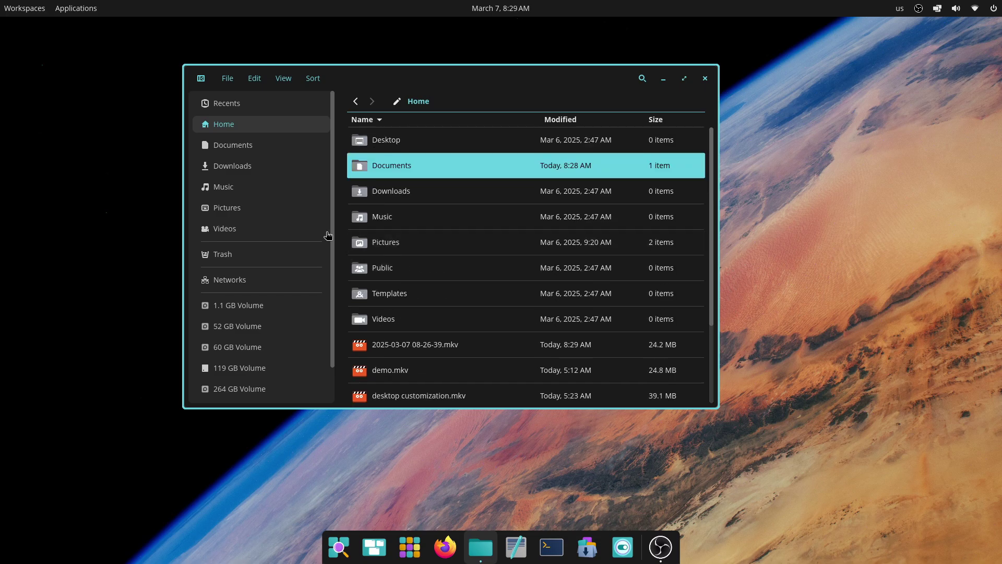
click(317, 168)
click(685, 79)
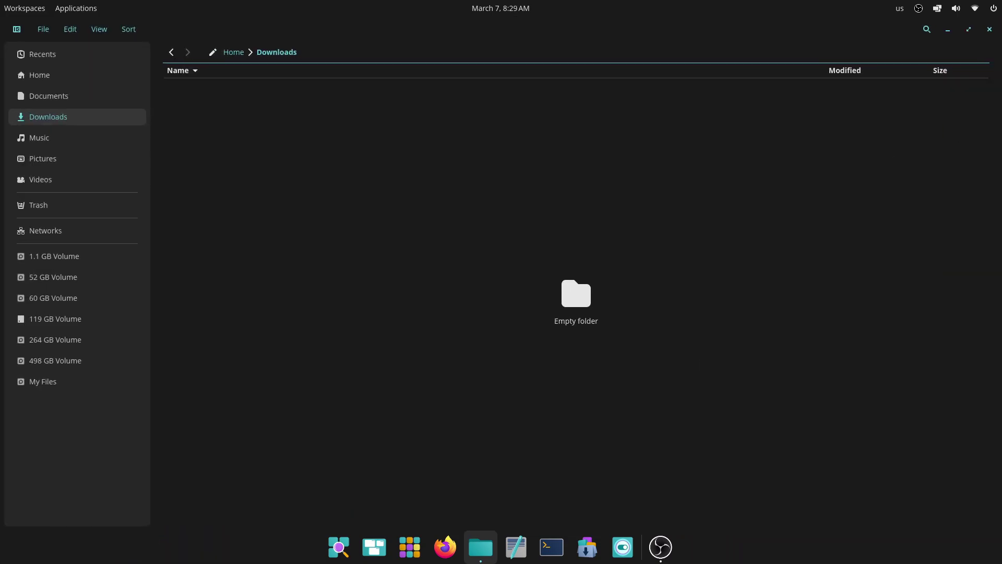
click(969, 28)
right_click(395, 193)
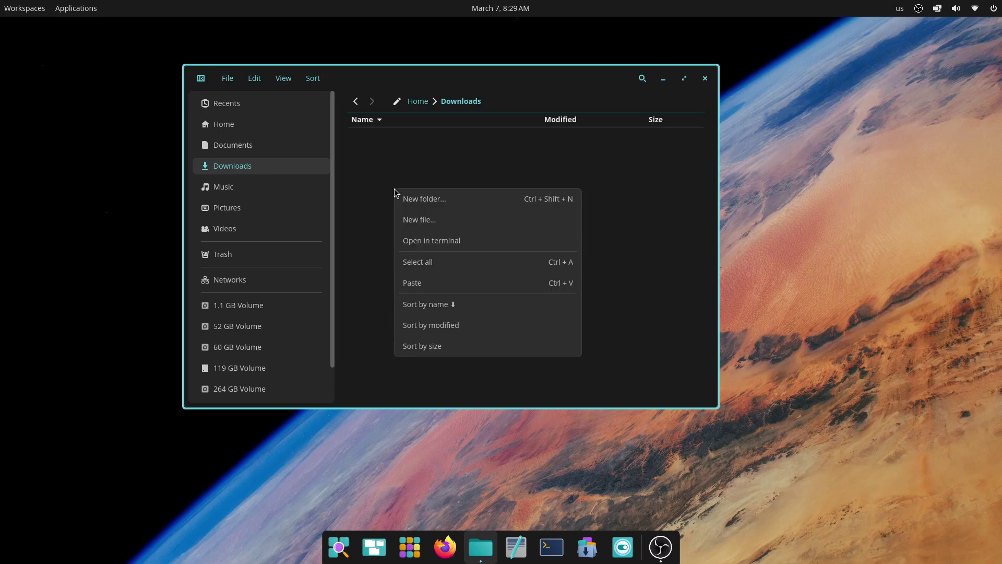
click(593, 335)
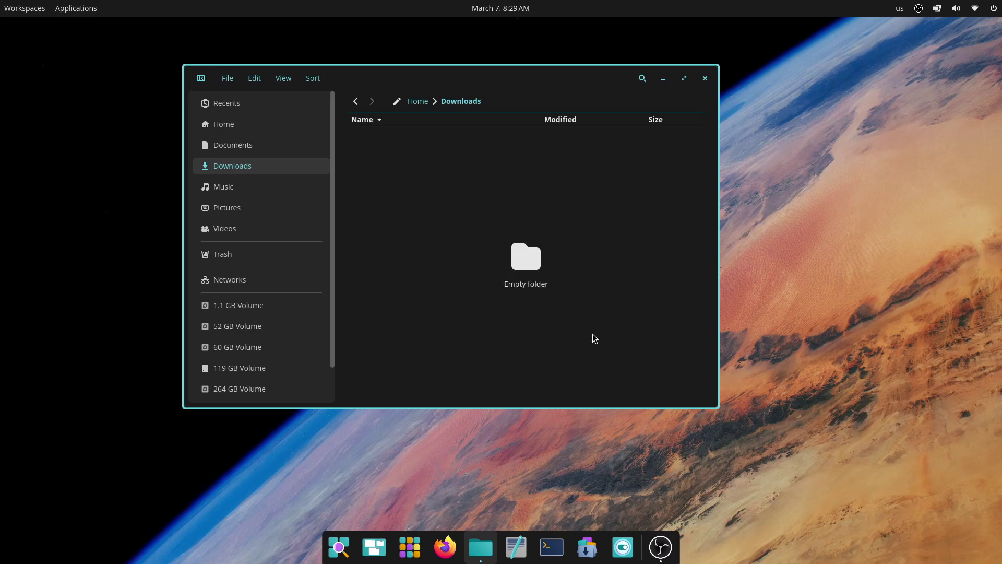
- Open Documents and rename the pasted screenshot file to image.png, fixing a typo along the way
click(261, 146)
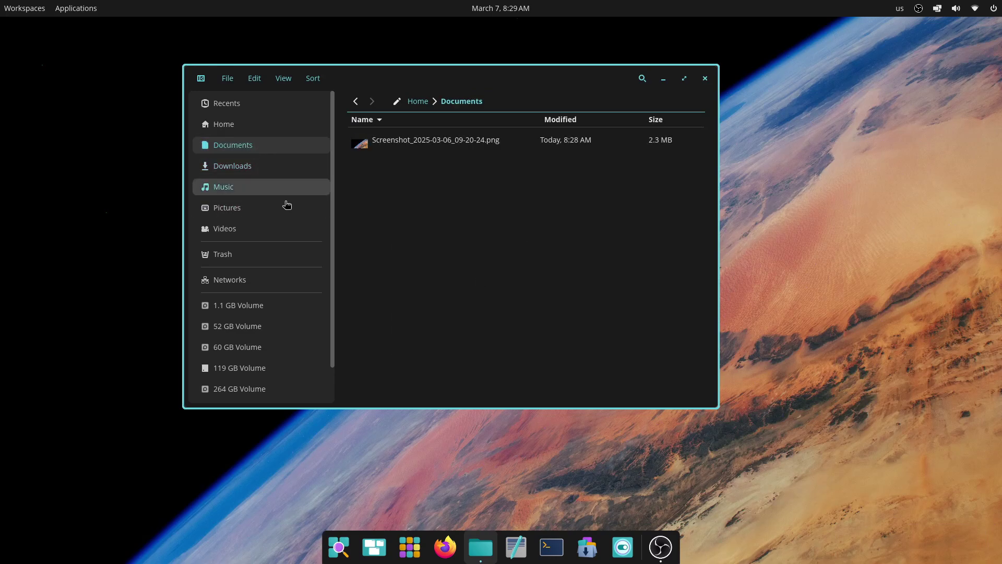
click(408, 149)
key(F2)
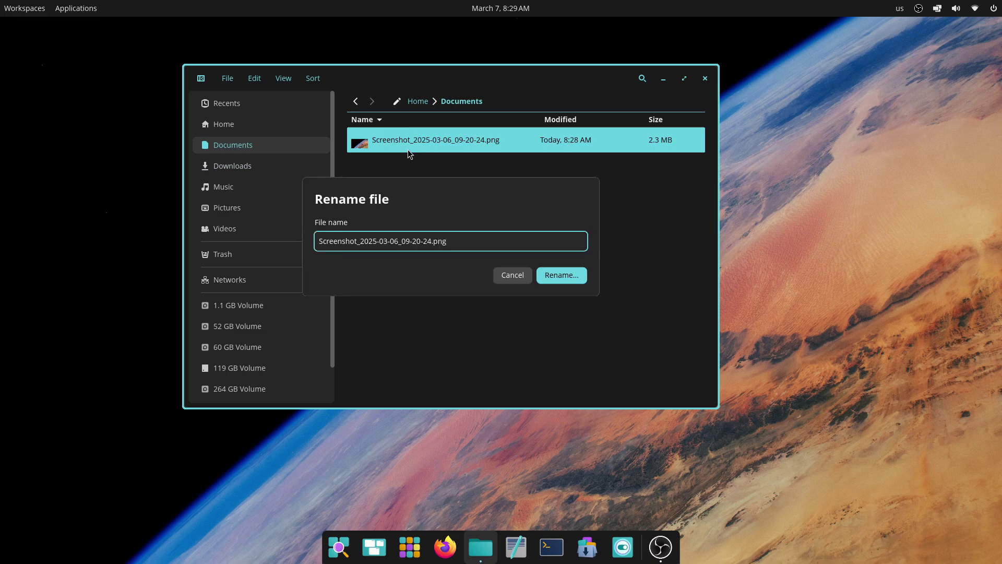
key(BackSpace)
key(BackSpace)
key(BackSpace)
key(BackSpace)
key(BackSpace)
key(BackSpace)
key(BackSpace)
key(BackSpace)
key(BackSpace)
key(BackSpace)
key(BackSpace)
key(BackSpace)
key(BackSpace)
key(BackSpace)
key(BackSpace)
key(BackSpace)
key(BackSpace)
key(BackSpace)
key(BackSpace)
key(BackSpace)
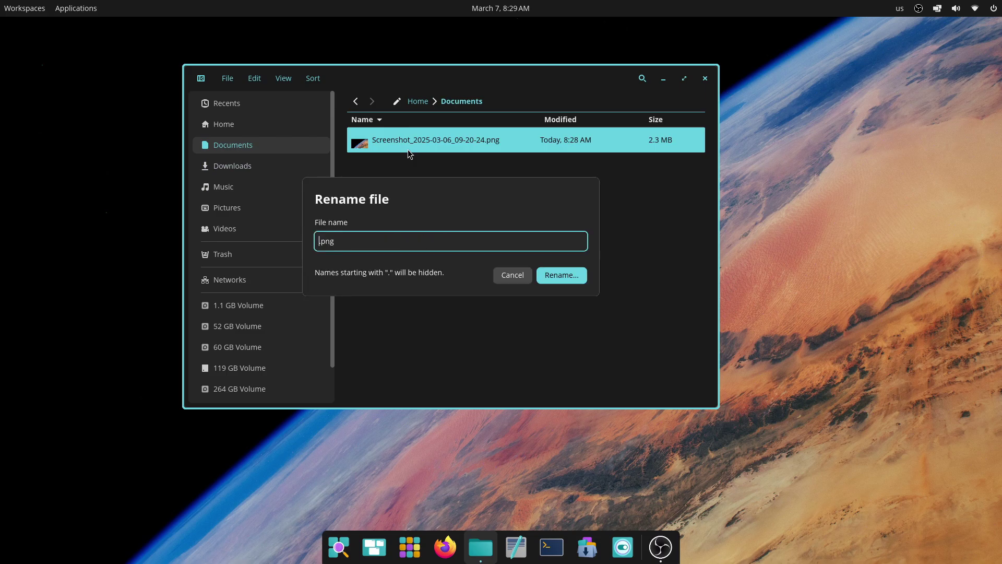
text(iamge)
key(BackSpace)
key(BackSpace)
key(BackSpace)
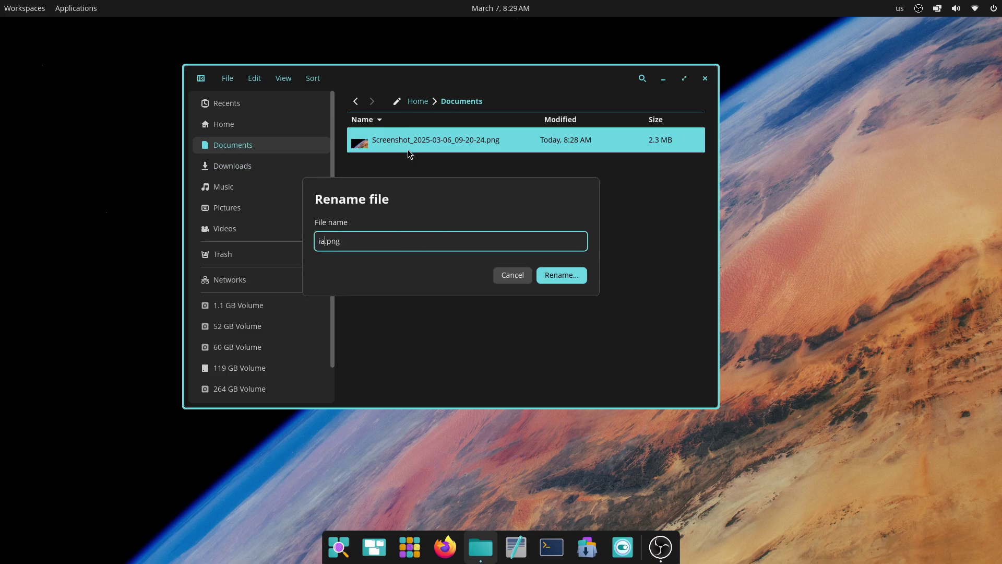
key(BackSpace)
text(mage)
key(Return)
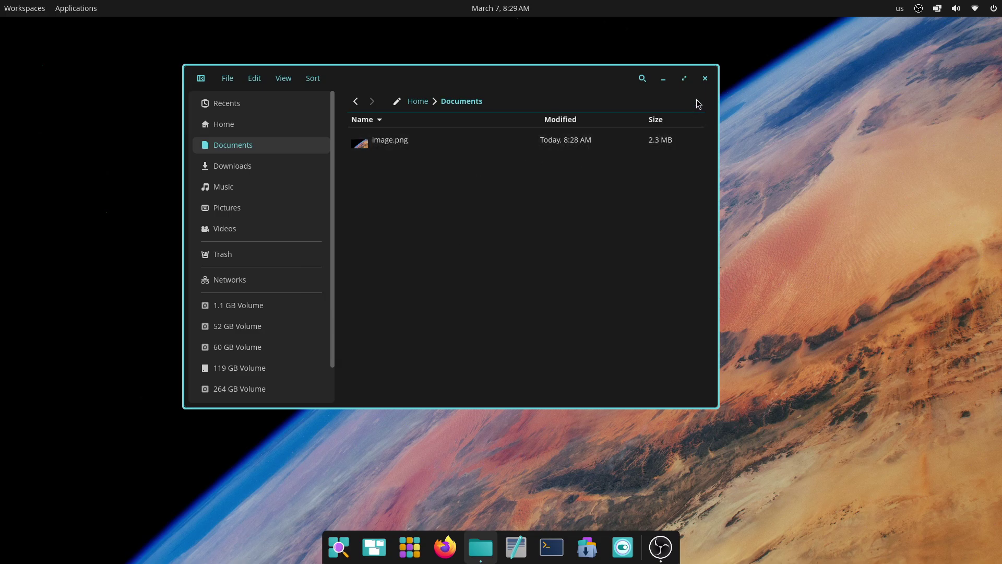
- Minimize Files and set the starry nebula wallpaper, previewing it on the desktop
click(664, 79)
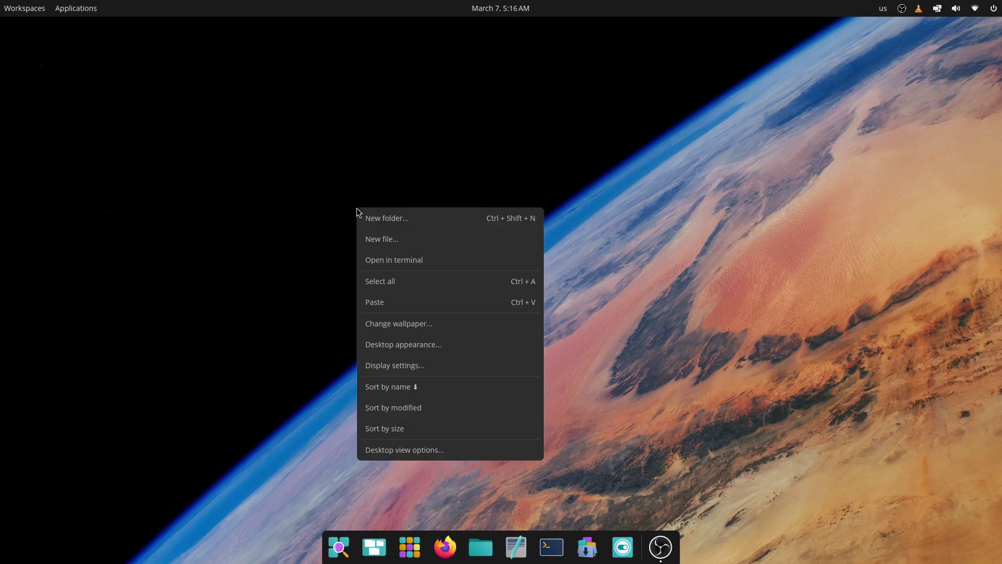
click(462, 324)
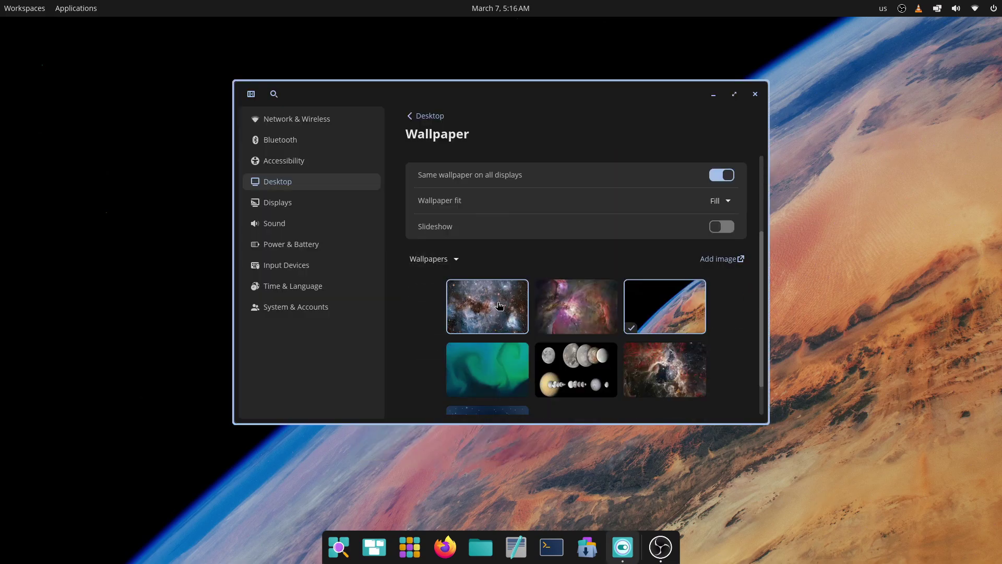
click(504, 311)
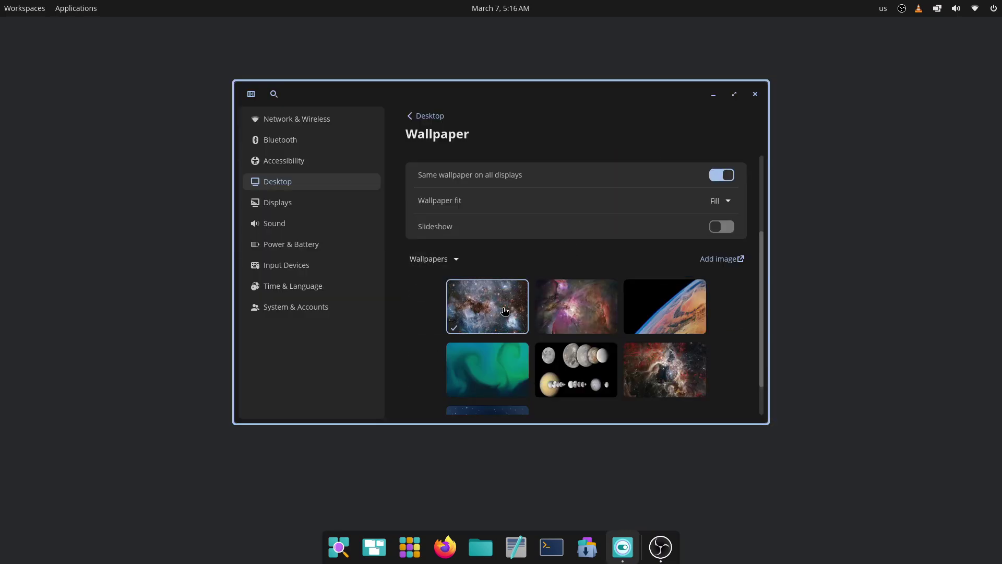
key(super+d)
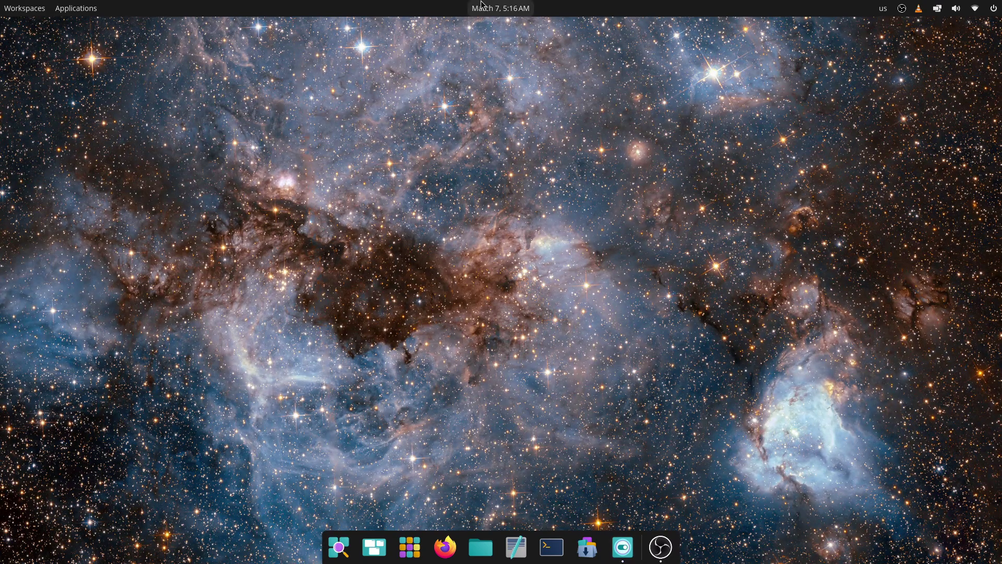
click(459, 4)
click(483, 4)
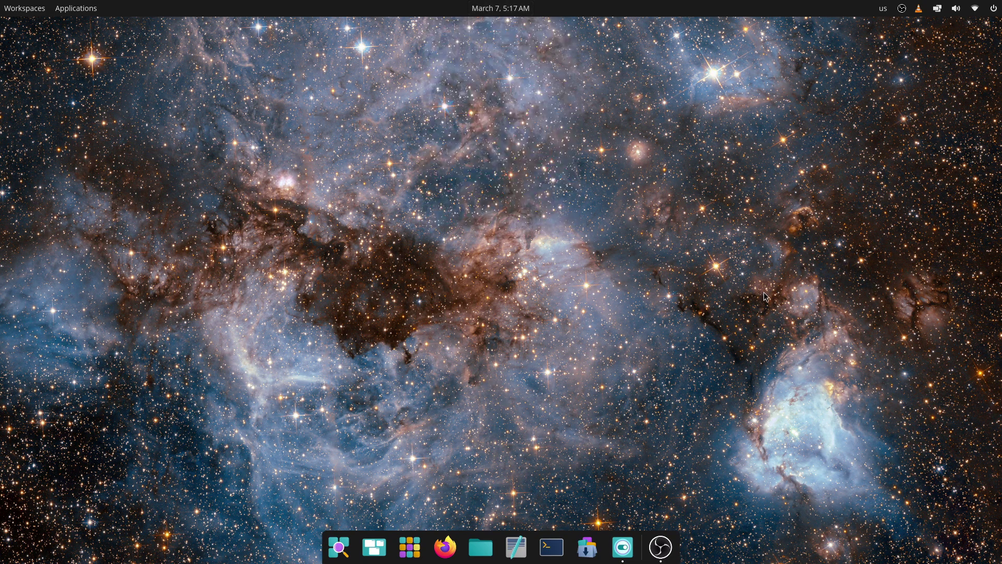
key(super+d)
- Switch the wallpaper to the pink Orion nebula image and view it on the desktop
click(591, 320)
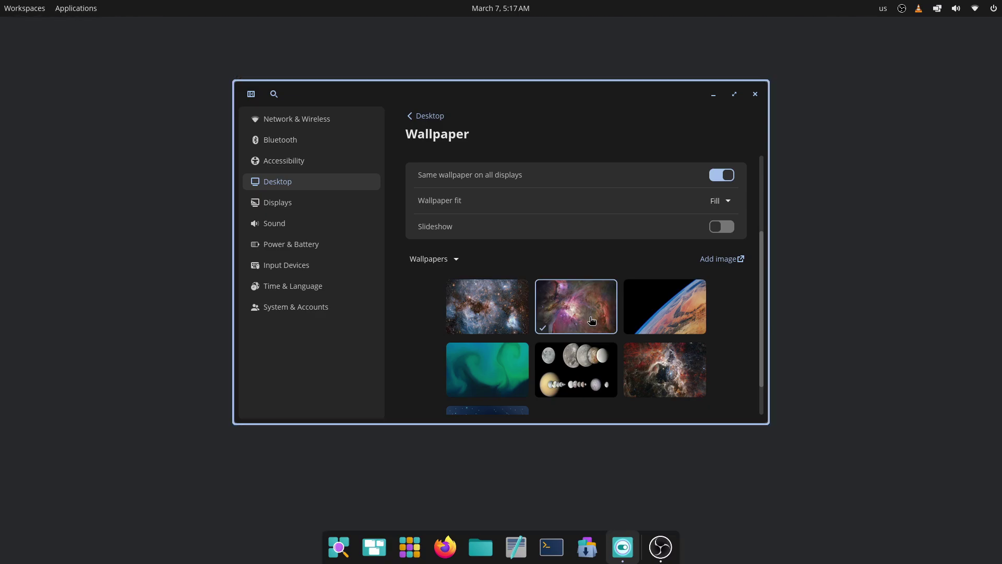
key(super+d)
click(76, 8)
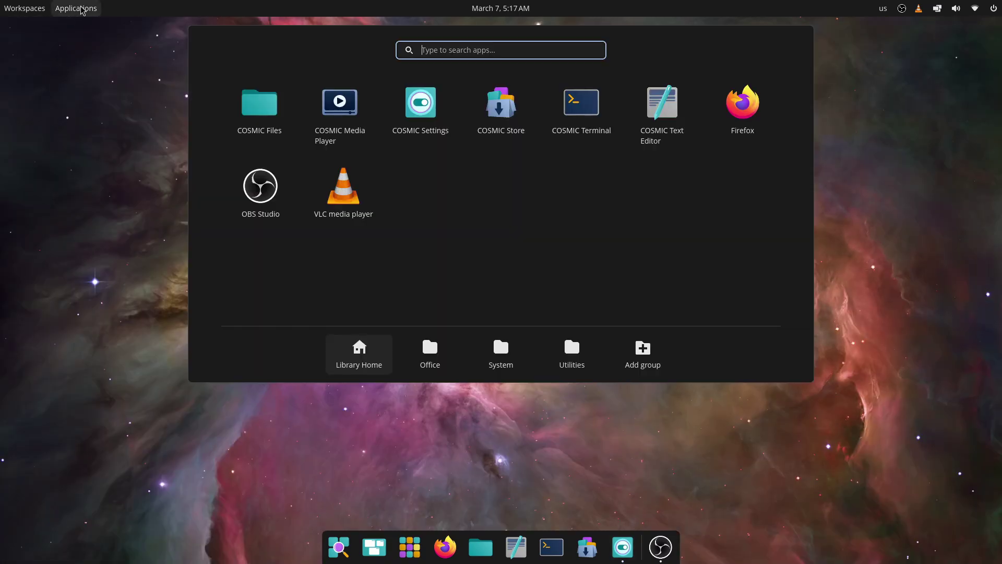
key(Escape)
key(super+d)
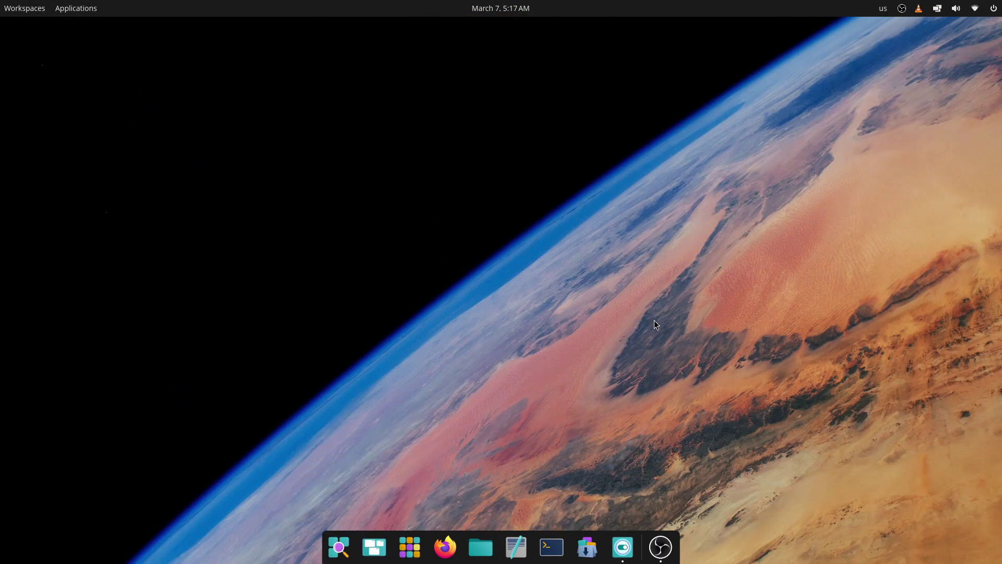
- Try the aurora and then the moons wallpapers, checking each on the desktop
key(super)
key(Return)
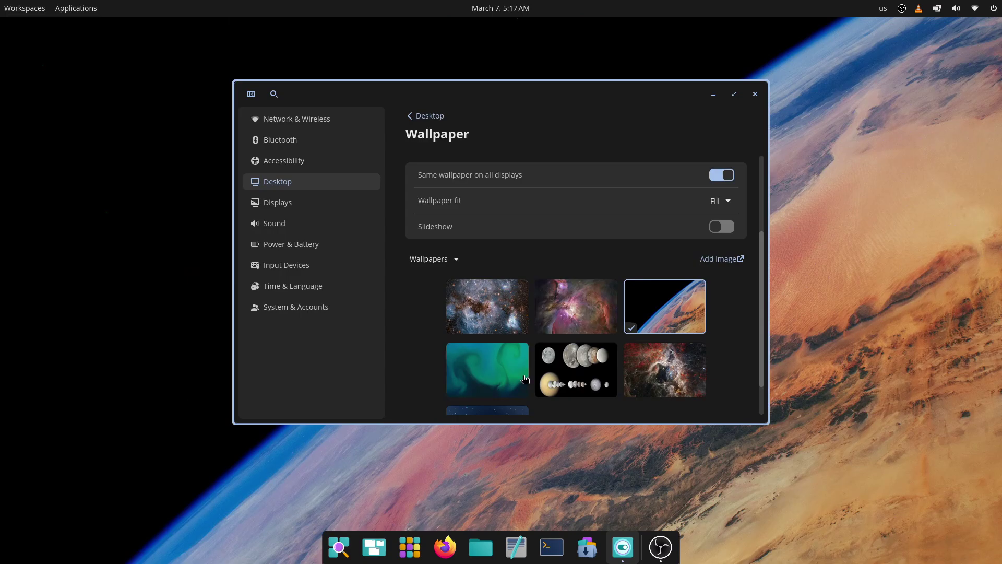
click(523, 376)
key(super+q)
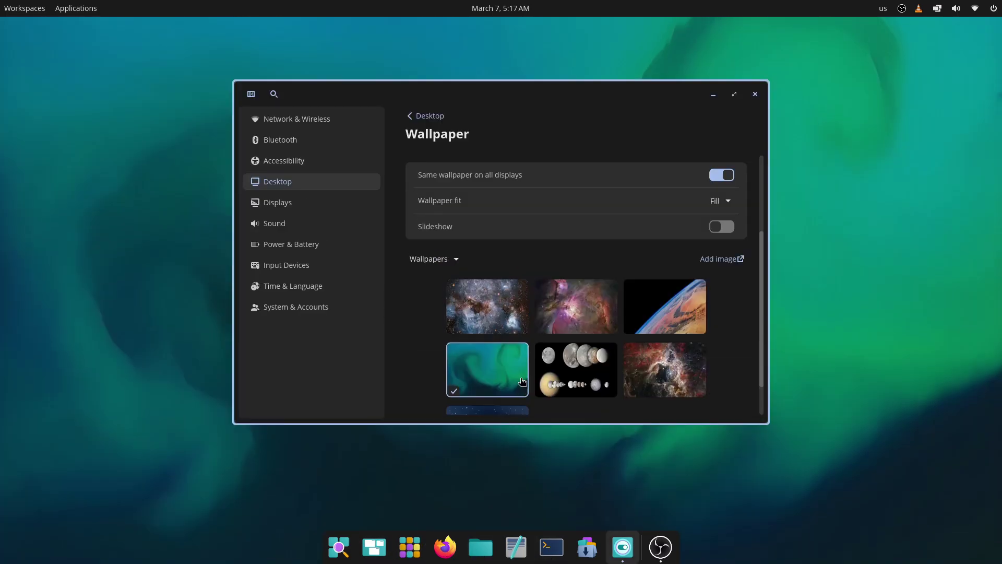
click(550, 380)
key(super+q)
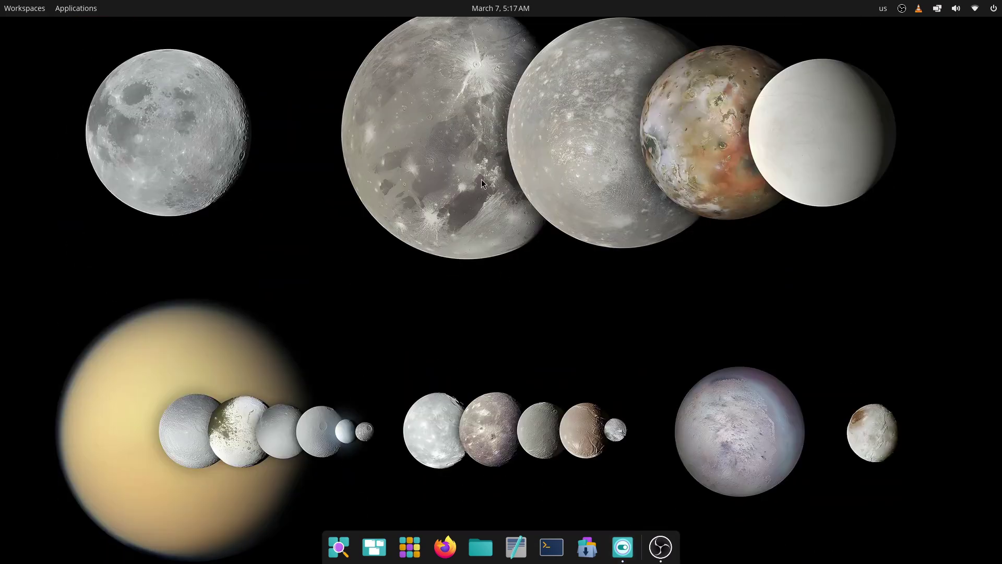
click(500, 8)
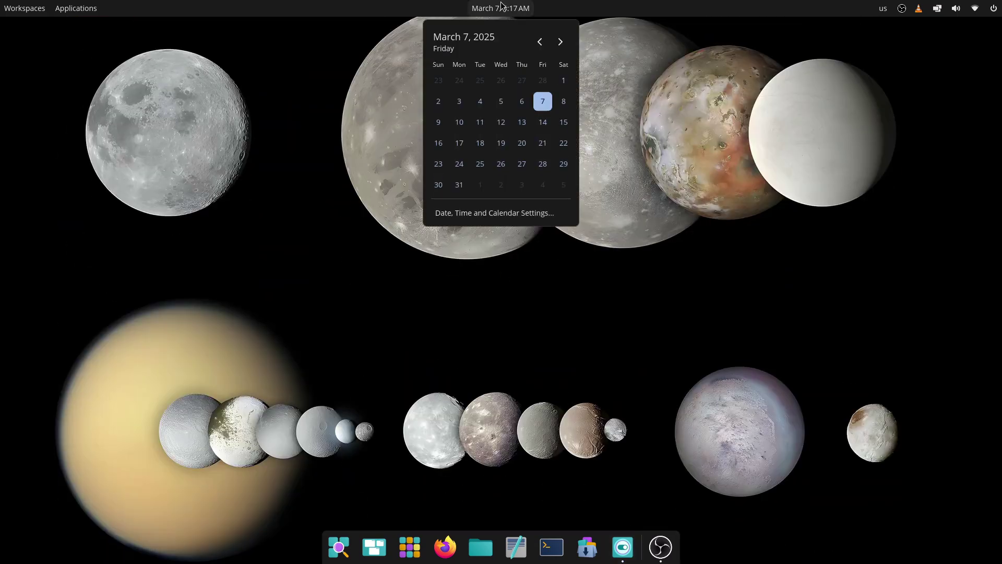
click(500, 8)
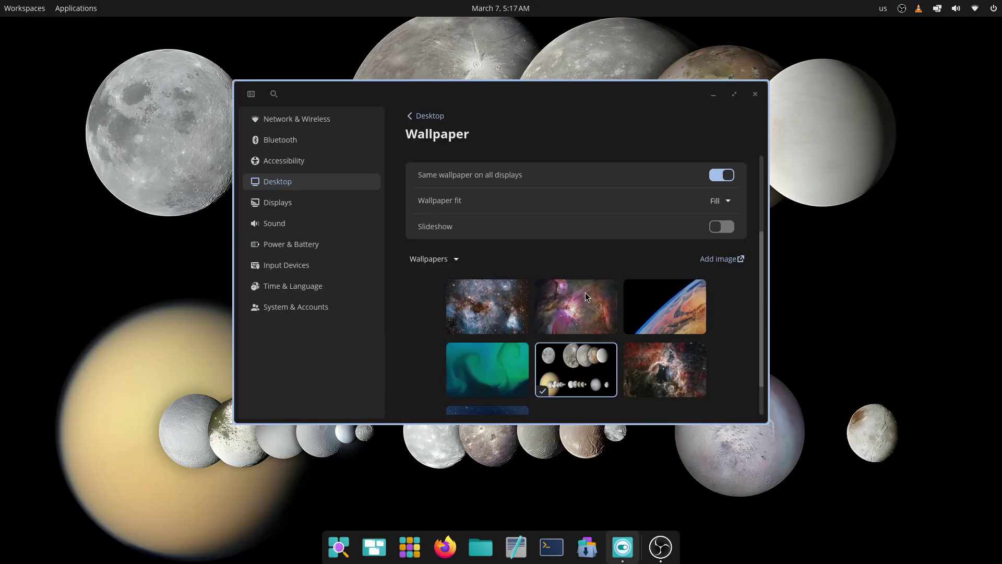
- Apply the nebula and then the blue starfield wallpapers, previewing them from another workspace
click(687, 378)
key(super+ctrl+Down)
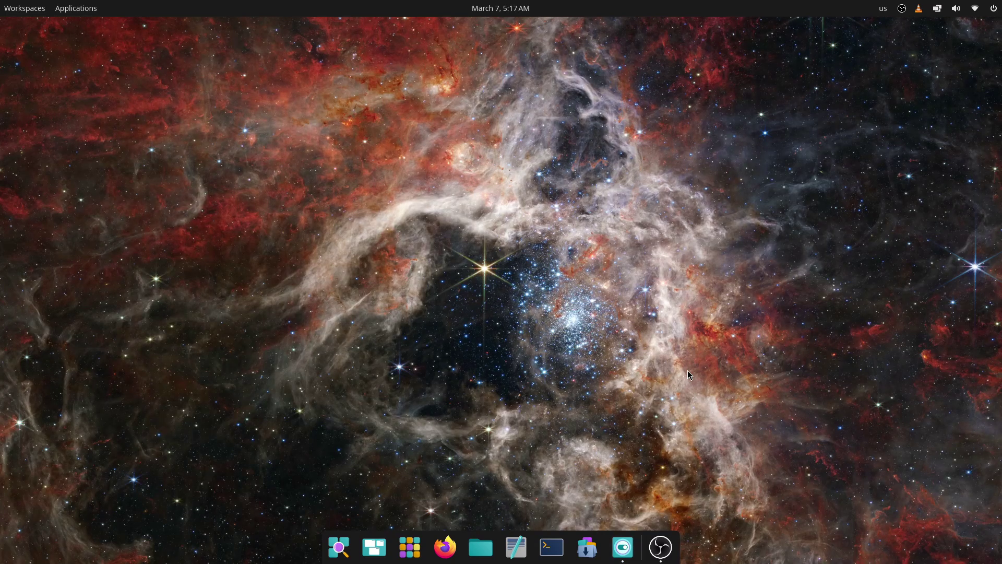
click(47, 6)
click(47, 7)
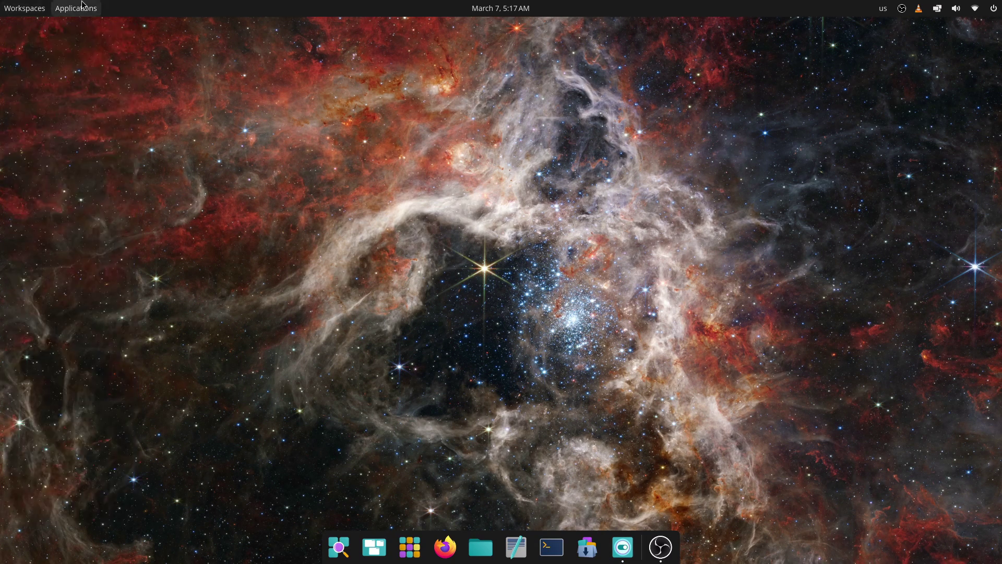
key(super+ctrl+Up)
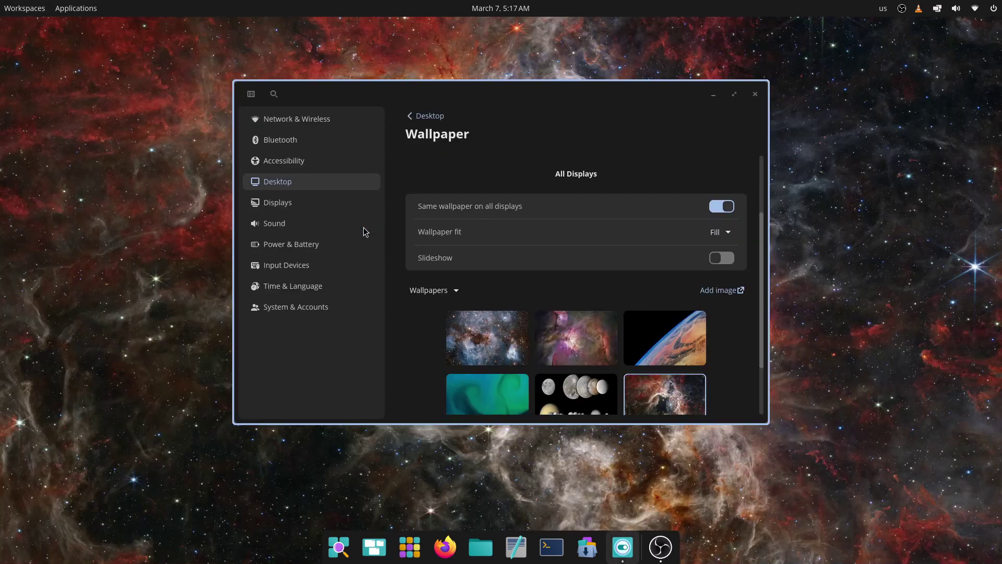
scroll(522, 313, down, 3)
click(511, 382)
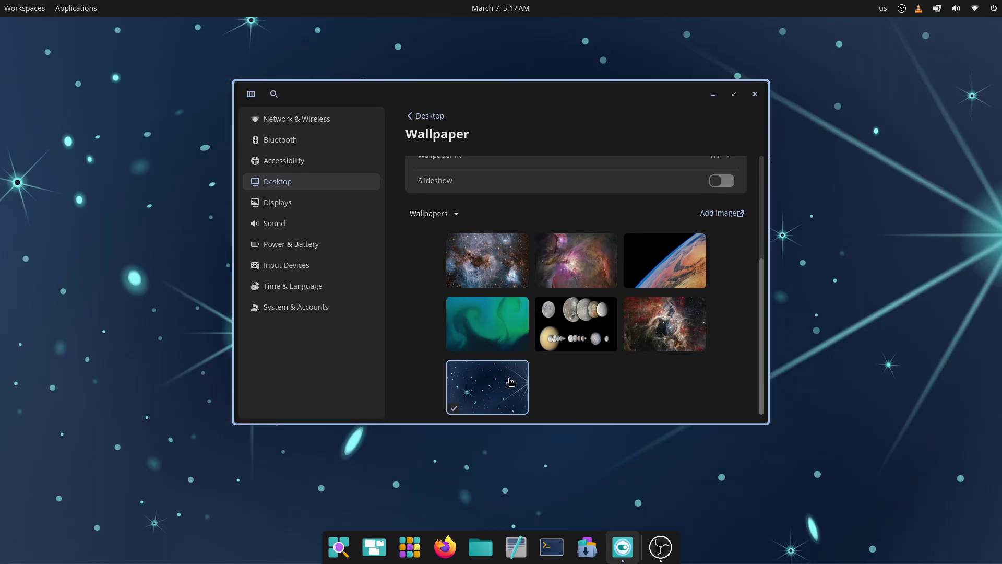
key(super+ctrl+Down)
key(super+ctrl+Up)
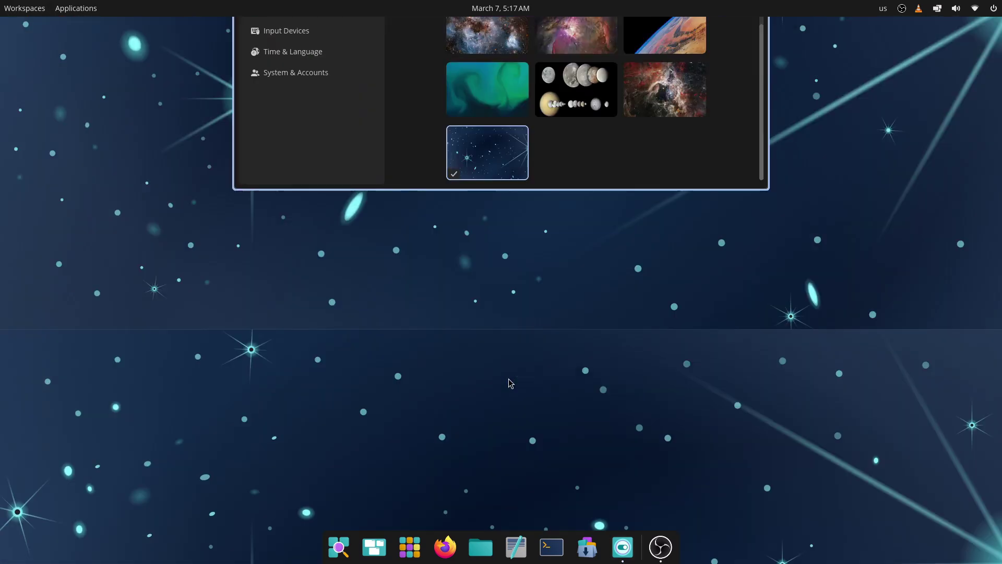
- Restore the Earth wallpaper, make the panel light and extend it to the screen edges
click(697, 284)
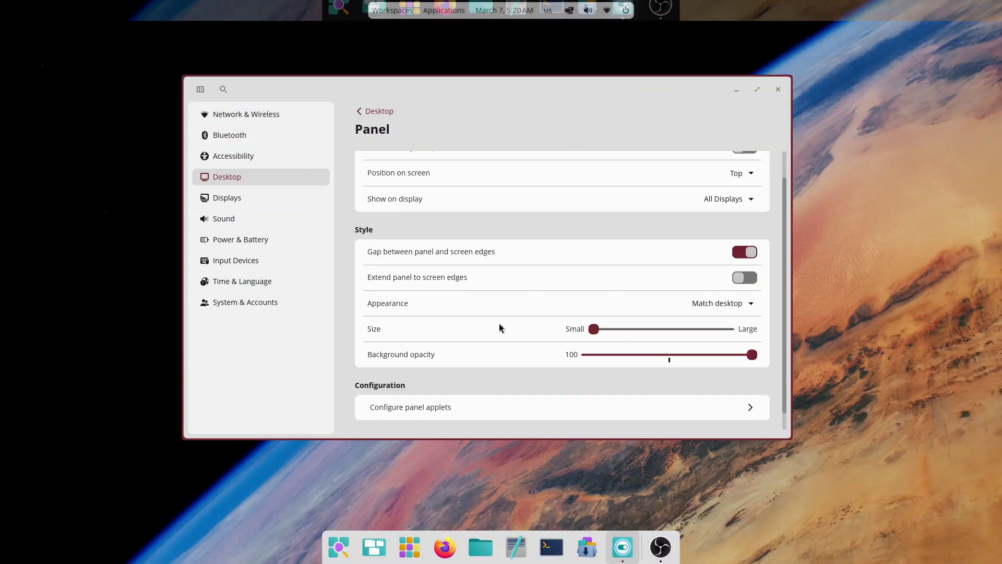
click(723, 305)
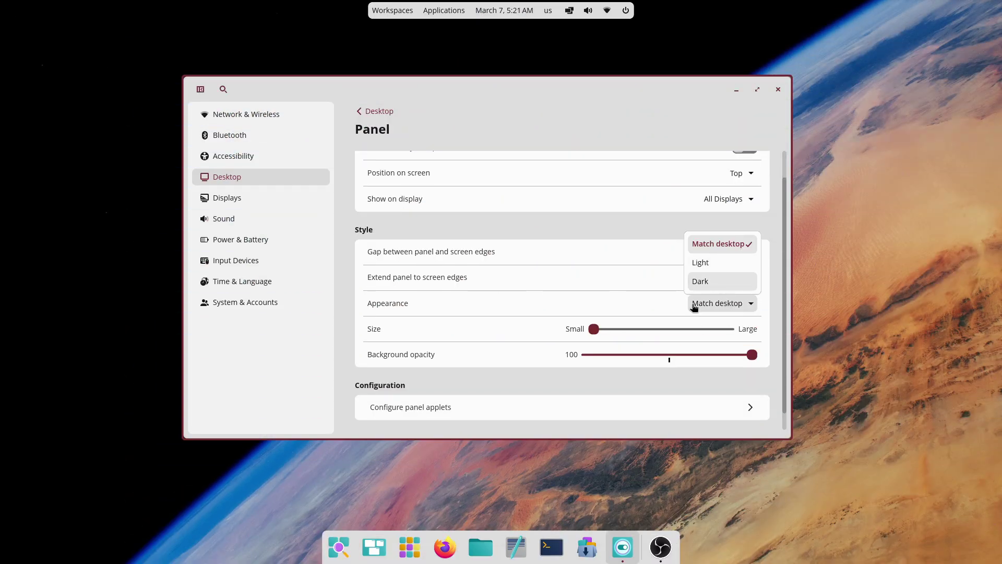
click(723, 281)
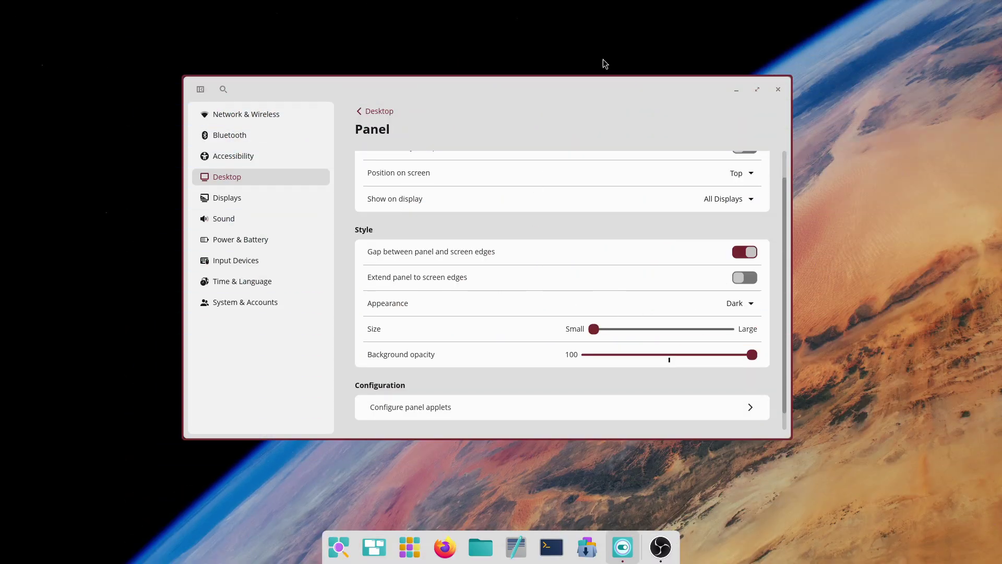
click(727, 298)
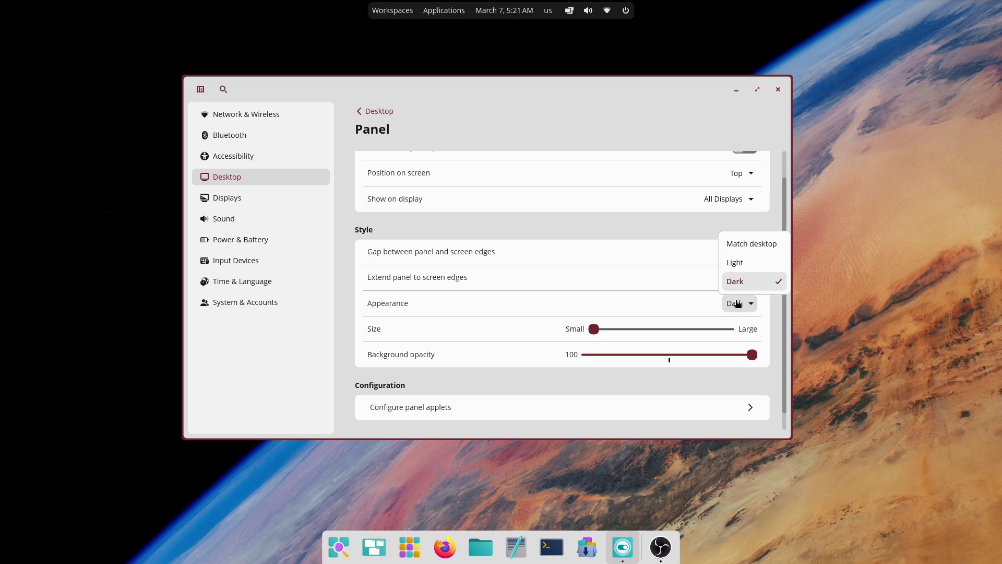
click(736, 264)
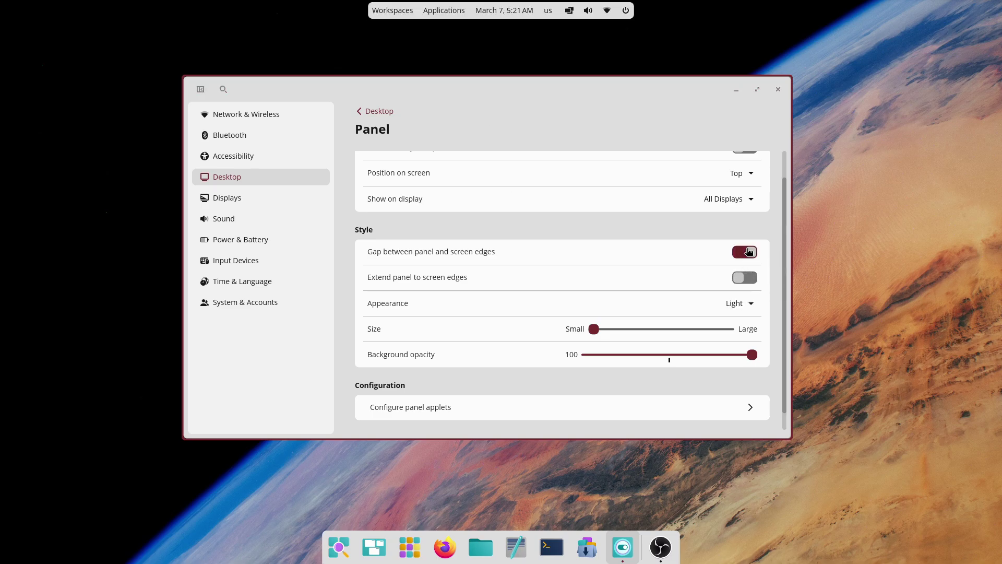
click(745, 278)
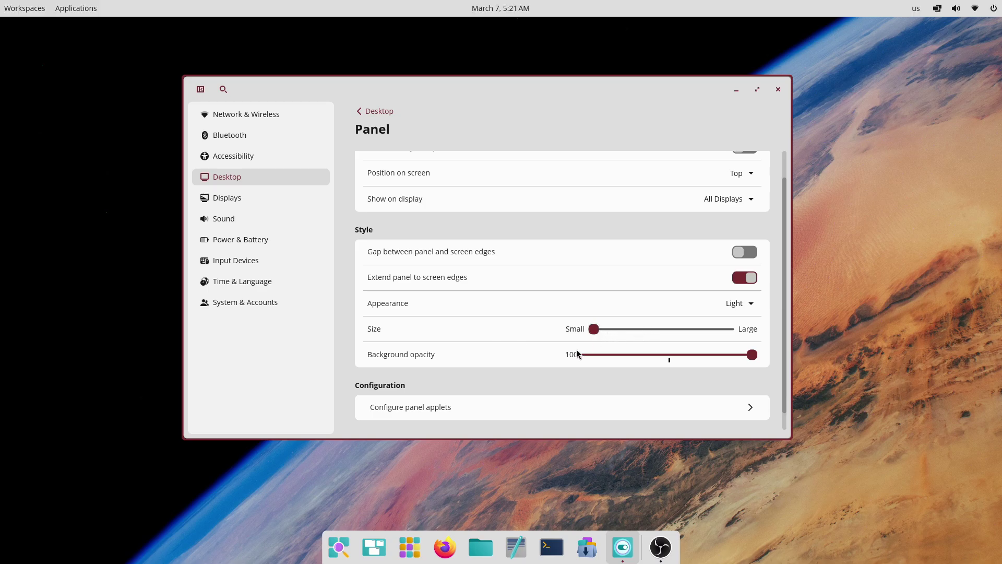
- Switch the desktop Appearance to dark mode
scroll(553, 360, down, 1)
scroll(503, 366, up, 3)
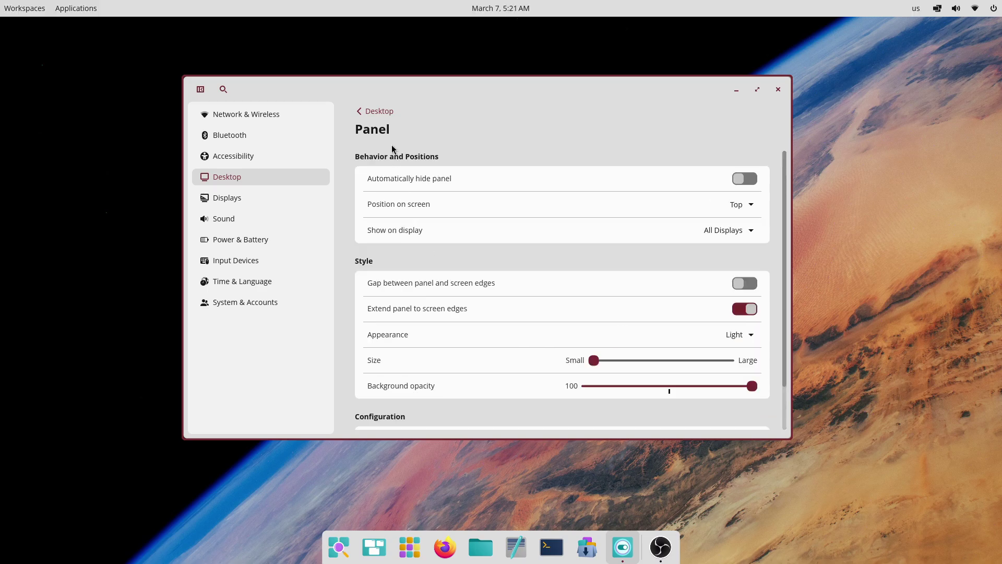
click(377, 111)
click(433, 219)
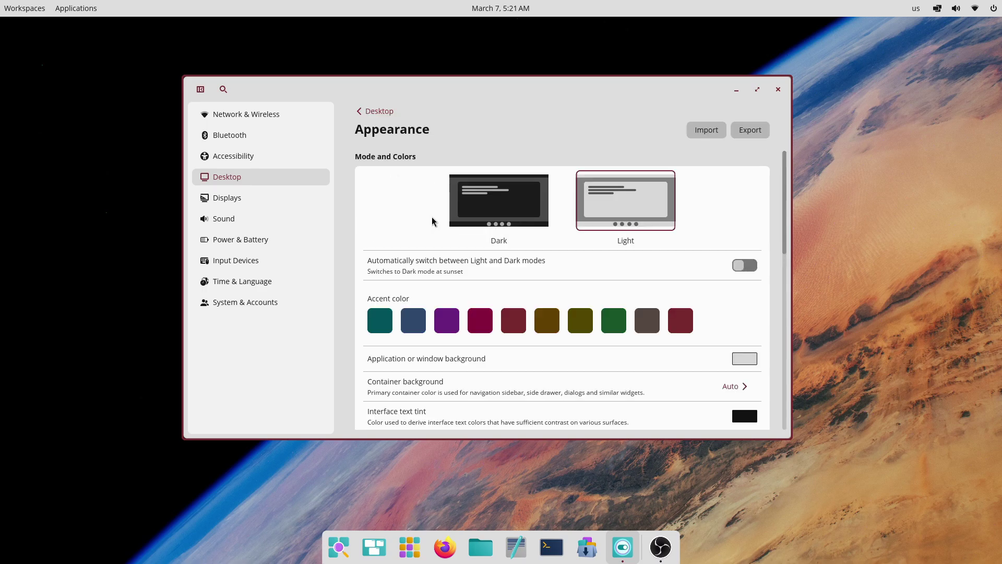
click(485, 201)
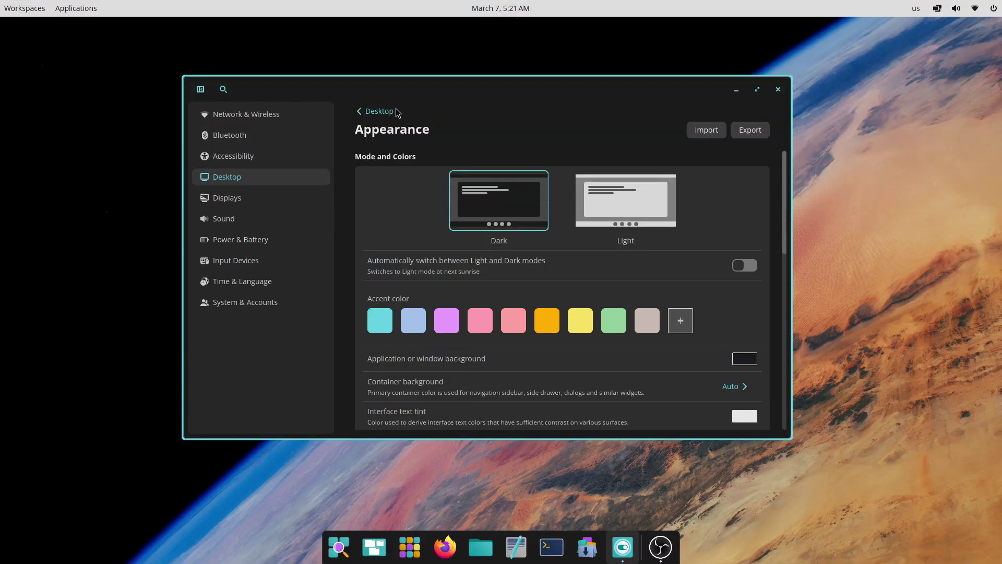
- Turn on dock auto-hide and move the dock to the left screen edge
click(376, 112)
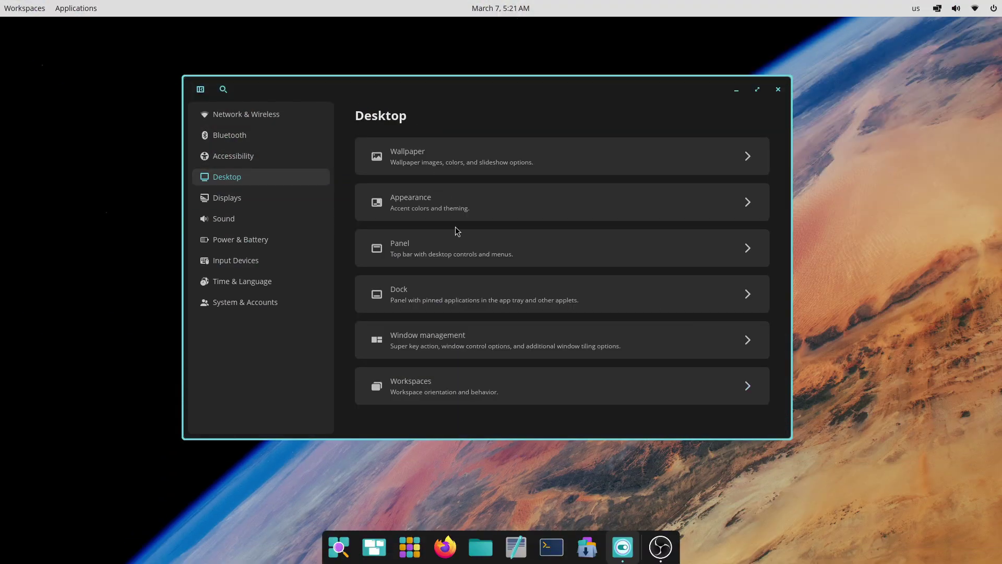
click(464, 297)
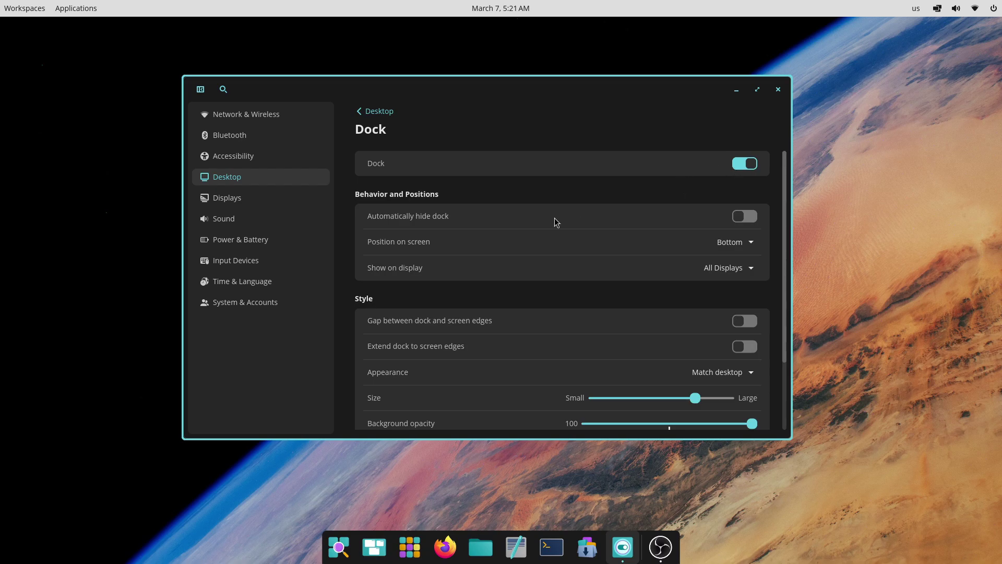
click(744, 216)
drag(548, 92, 571, 128)
scroll(591, 279, down, 3)
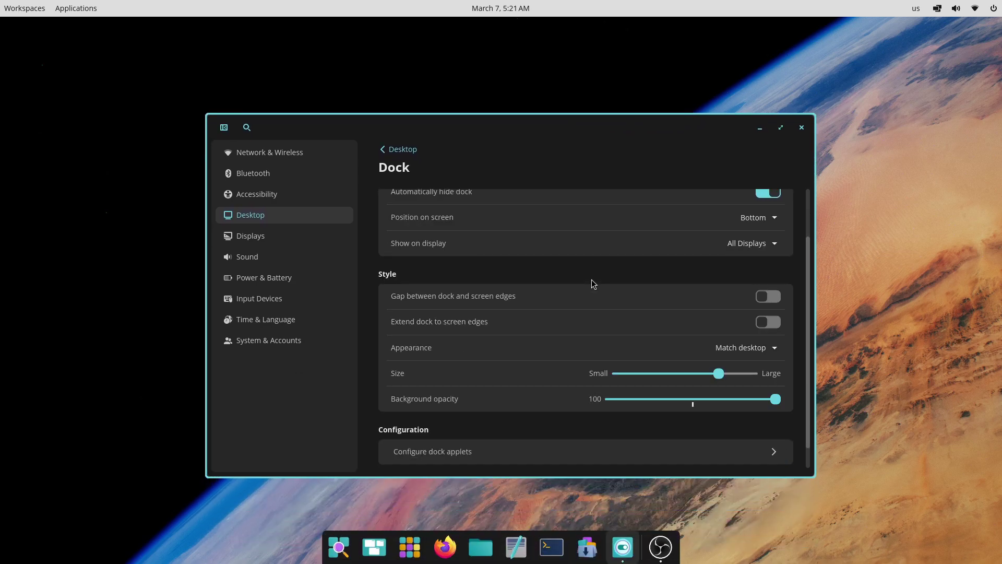
click(757, 217)
click(759, 243)
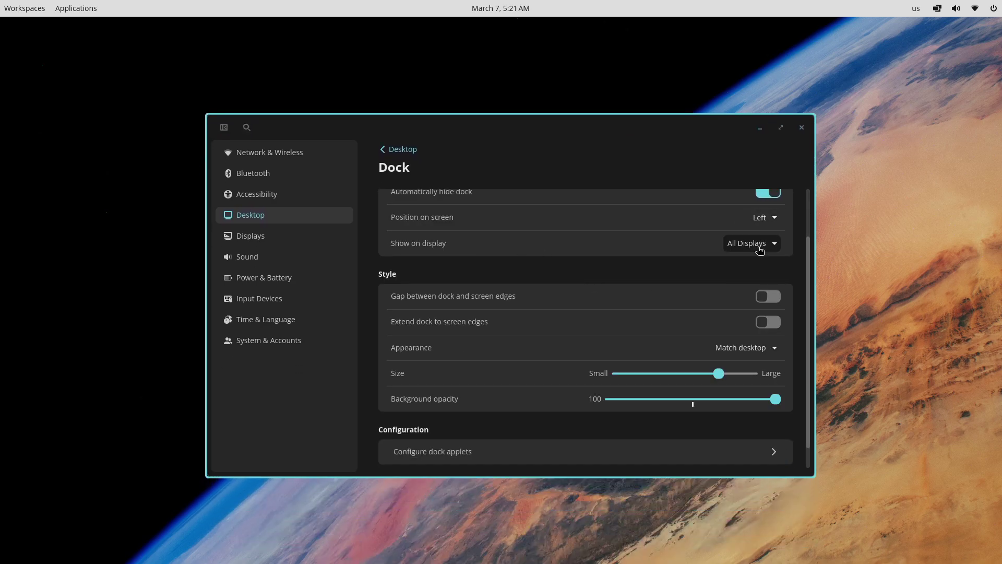
- Put the dock back at the bottom and turn auto-hide off
scroll(503, 318, up, 3)
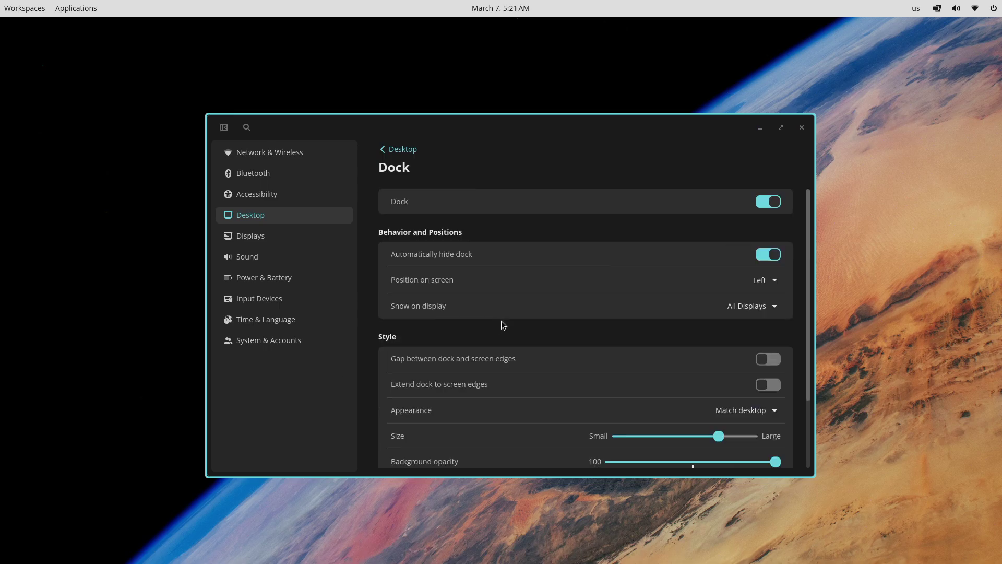
drag(537, 134, 578, 127)
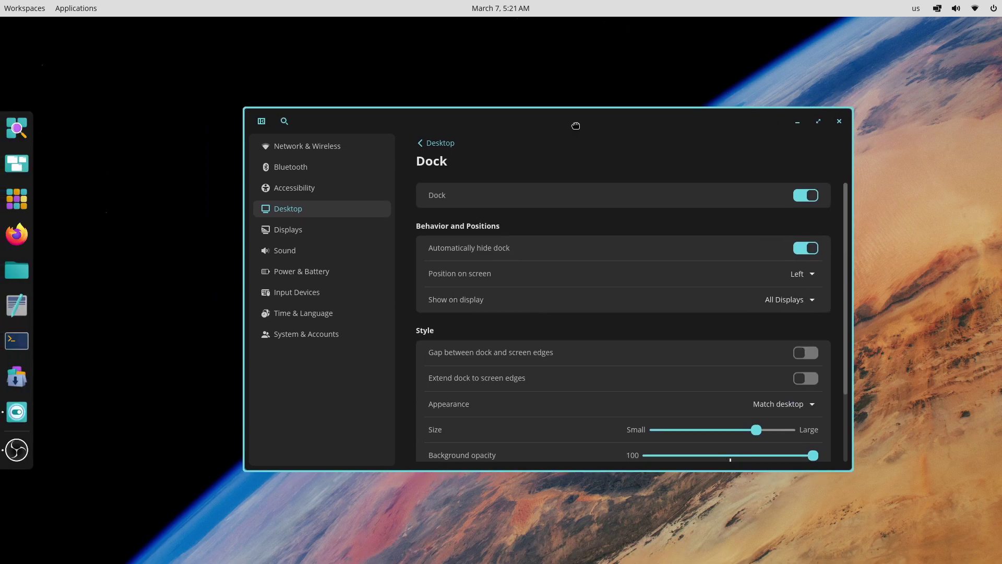
mouse_move(2, 219)
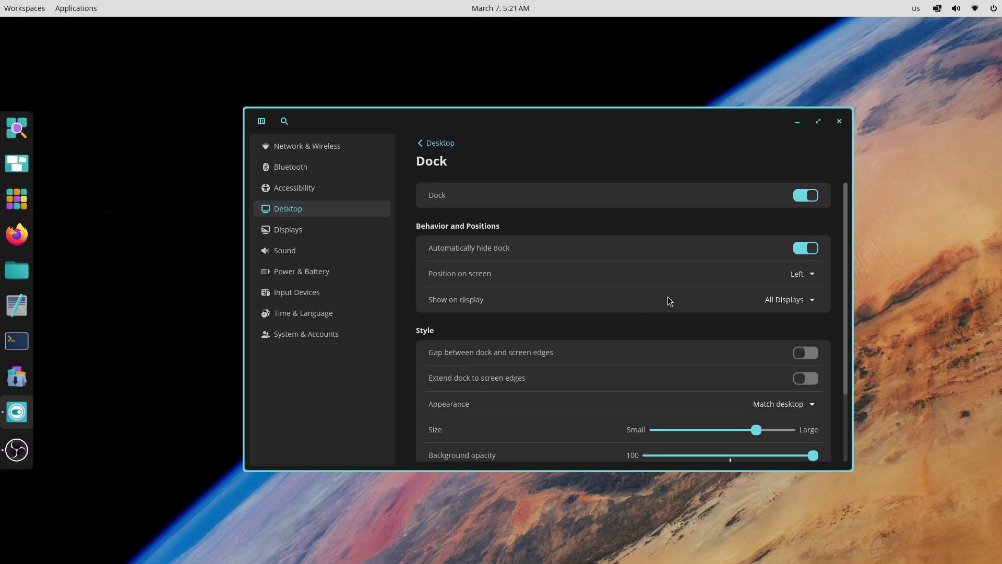
click(799, 273)
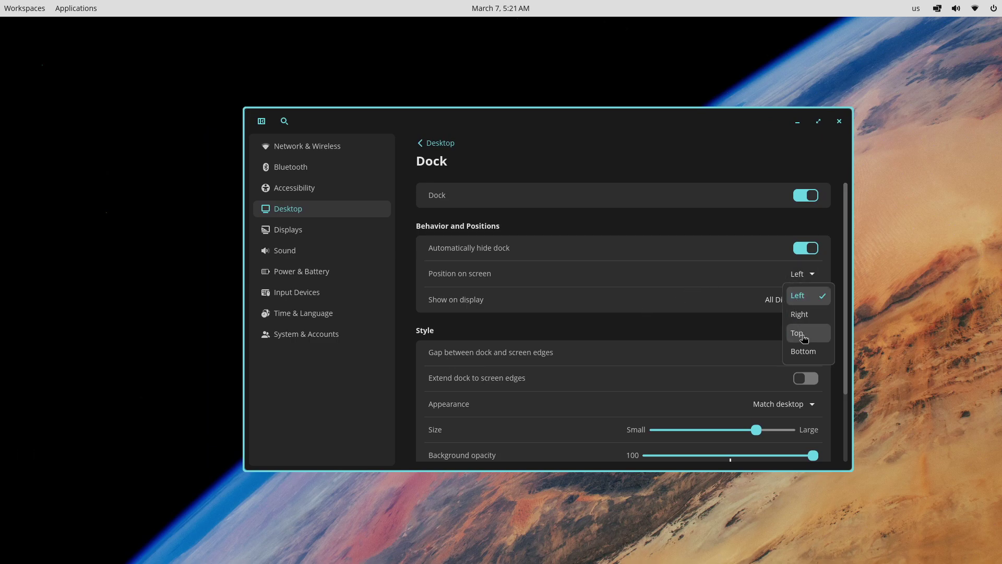
click(803, 351)
click(805, 253)
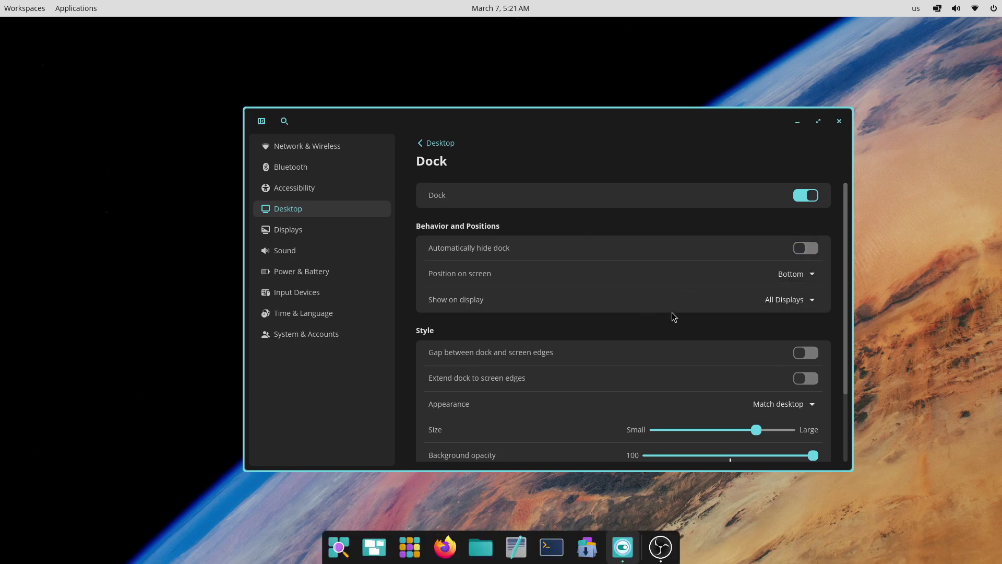
- Try the dock's edge gap and full-width options, leaving both switched off
scroll(671, 318, down, 2)
click(811, 291)
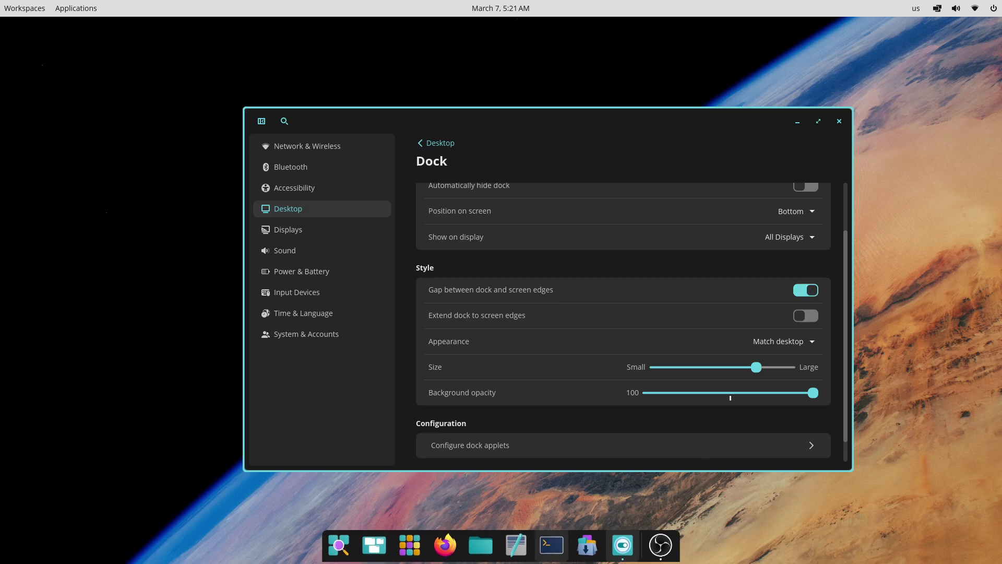
click(806, 320)
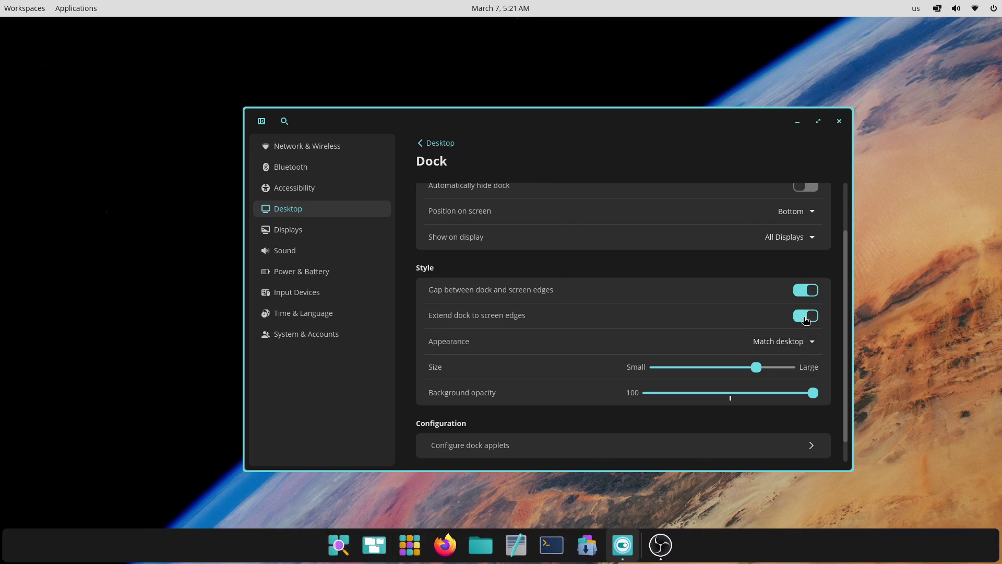
click(807, 319)
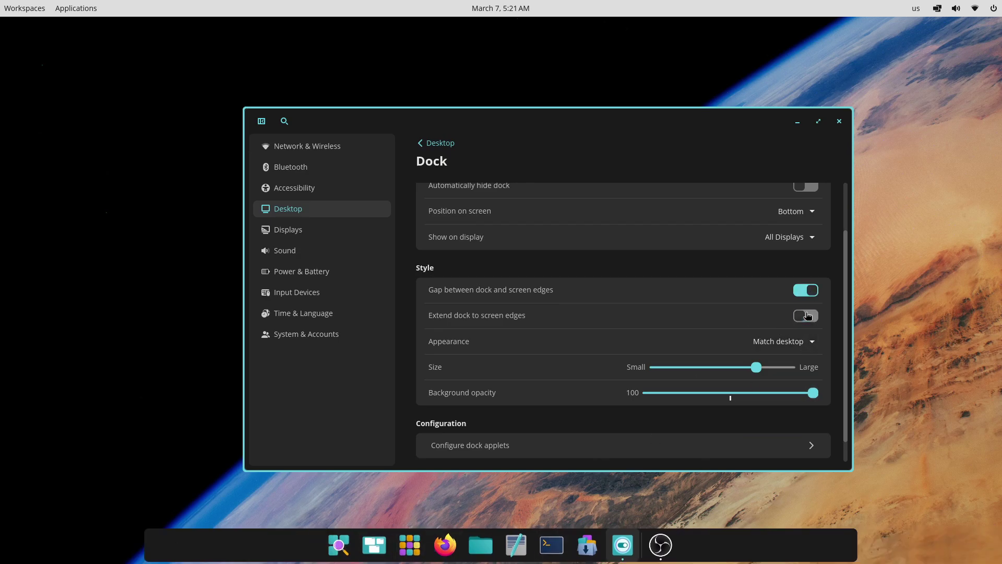
click(811, 292)
key(space)
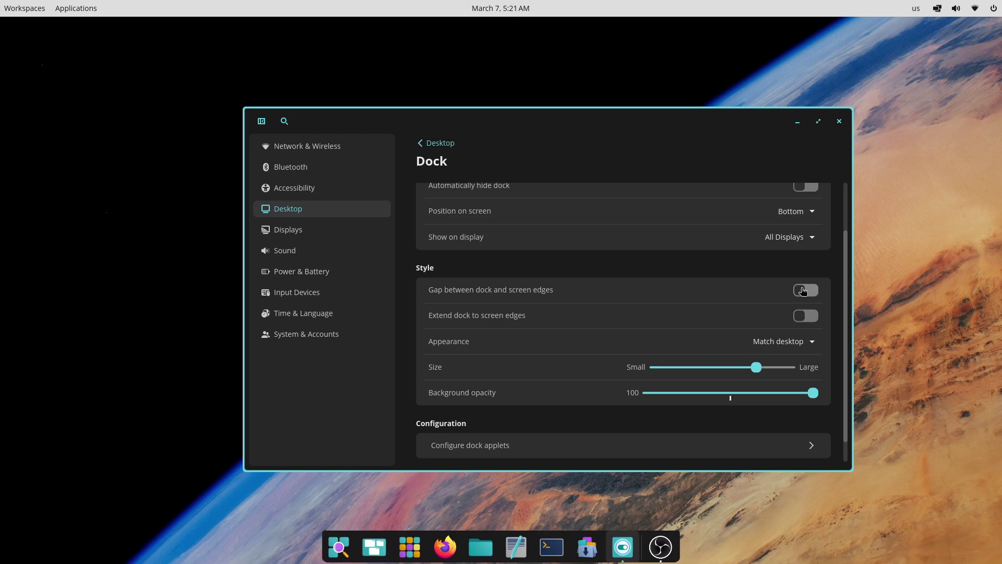
key(space)
scroll(563, 329, down, 1)
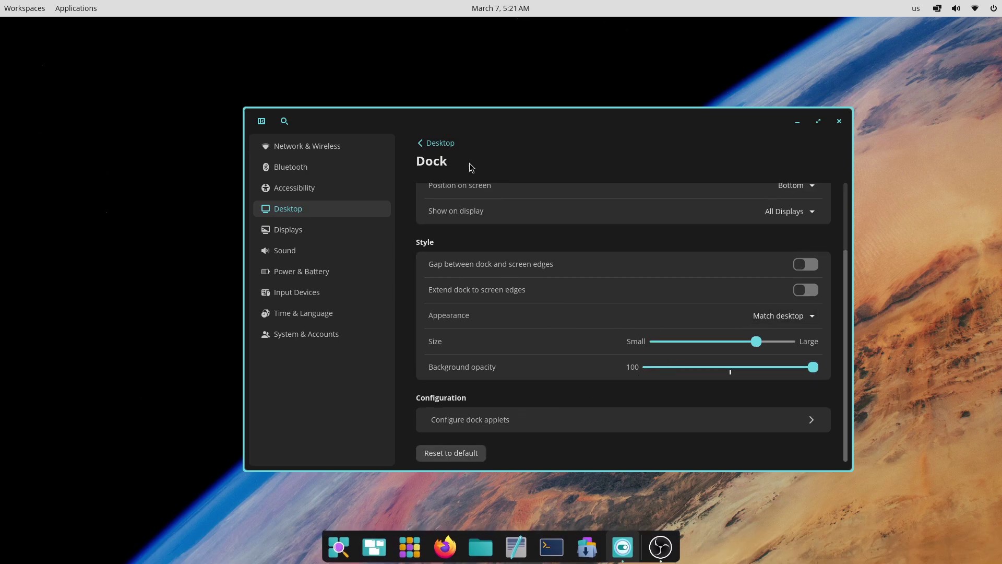
- Set the Super key action to Open Workspaces in Window management and test it
click(447, 145)
click(502, 377)
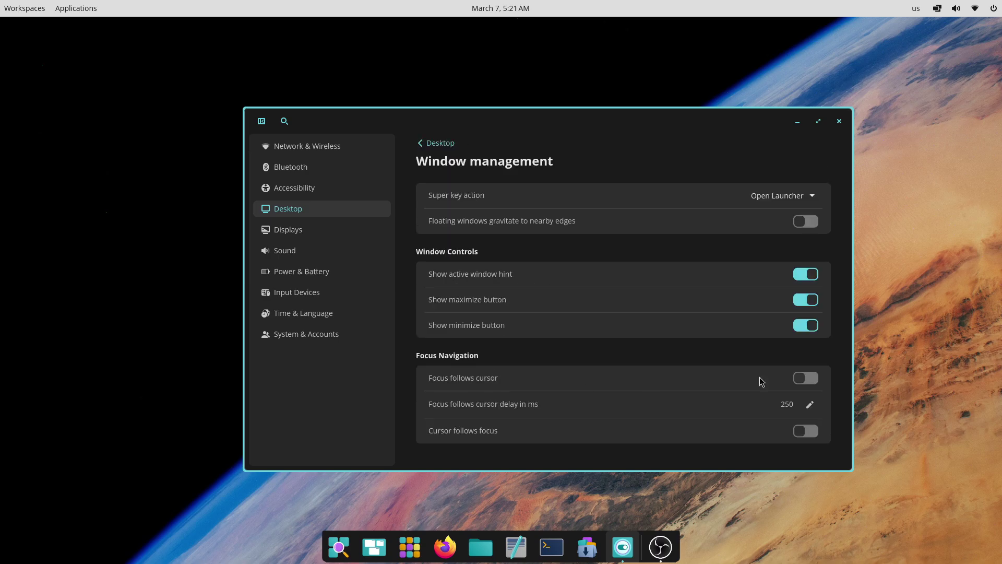
click(800, 196)
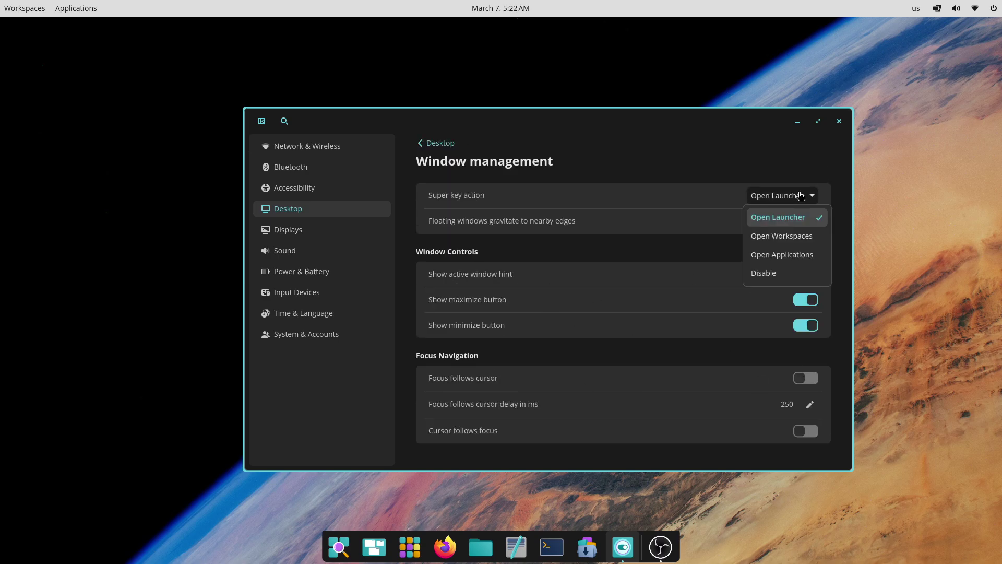
click(782, 236)
key(super)
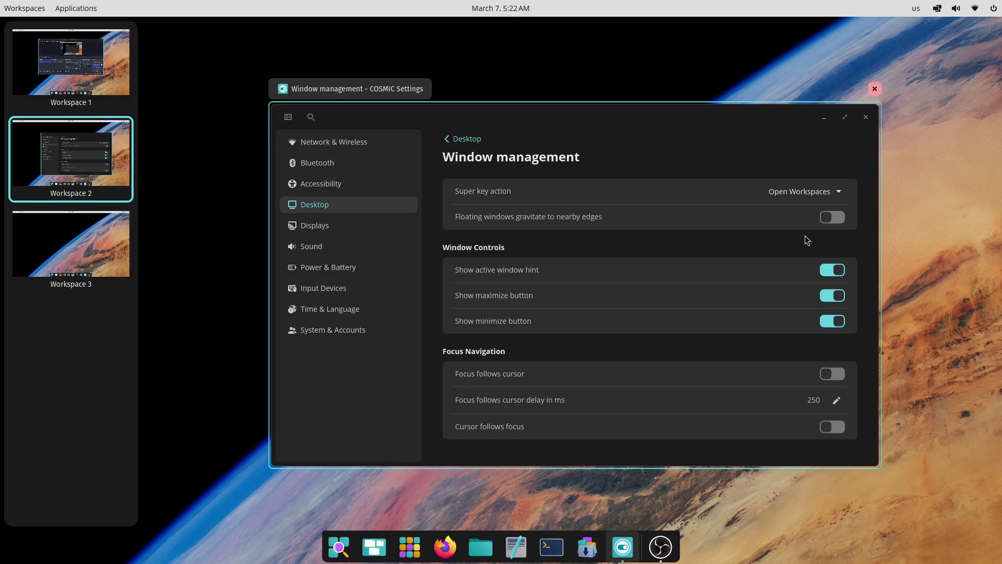
key(super)
- Test the Super key as Open Applications, then set it back to Open Launcher
click(798, 196)
click(781, 252)
key(super)
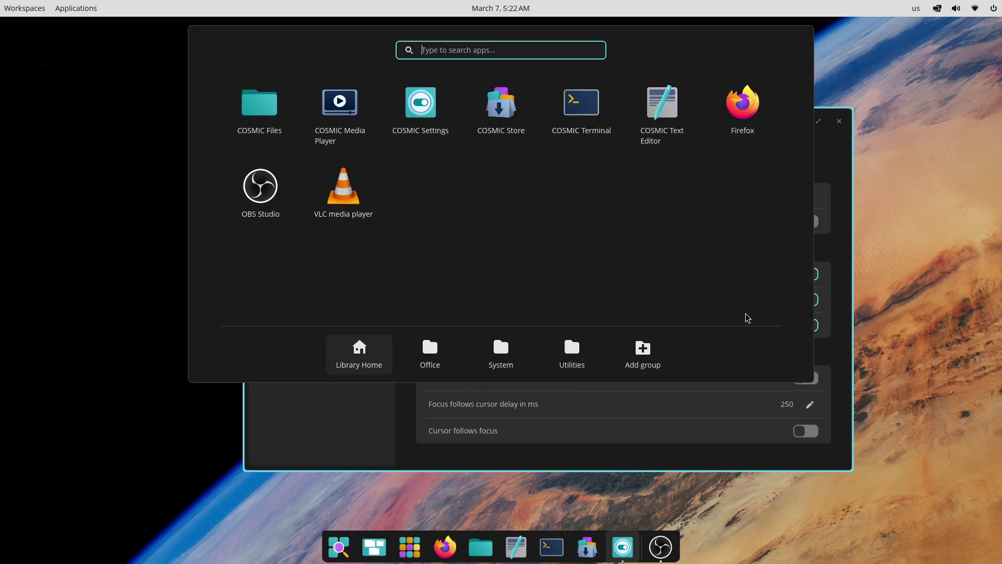
key(super)
click(787, 199)
click(786, 223)
key(super)
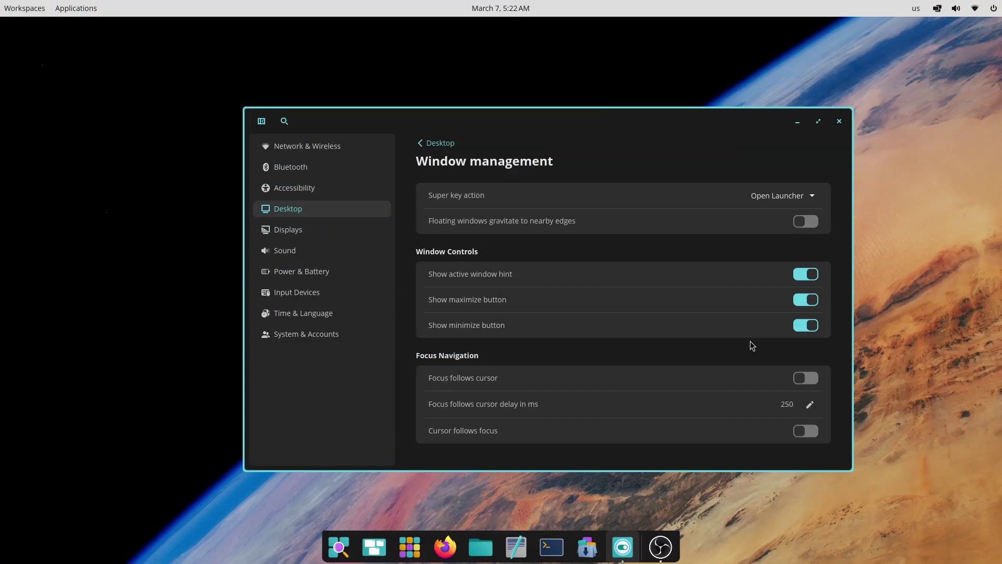
- Set the top panel's appearance to Match desktop
click(441, 142)
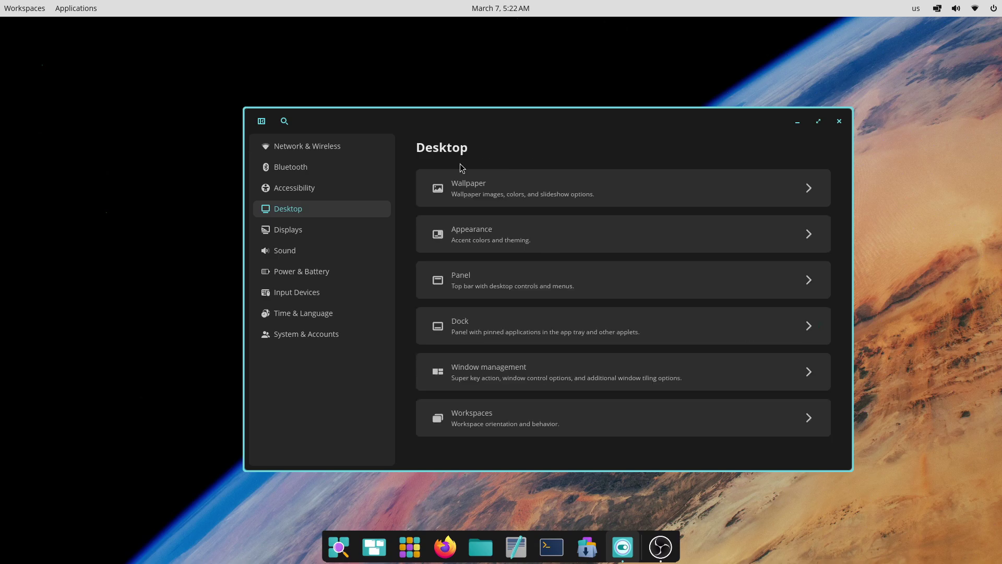
click(507, 290)
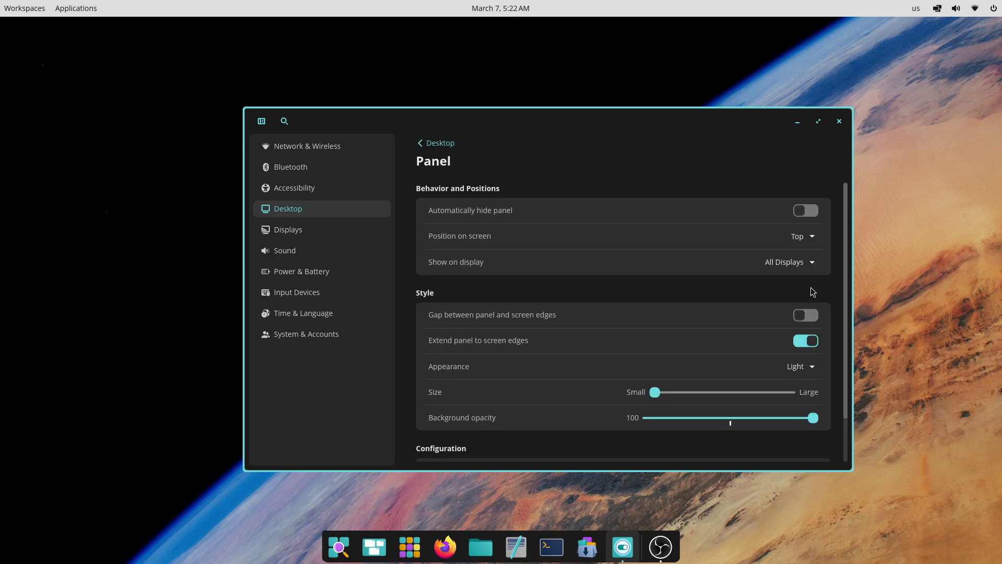
click(801, 365)
click(816, 313)
- Toggle the maximize, minimize buttons and active window hint off and back on
click(441, 142)
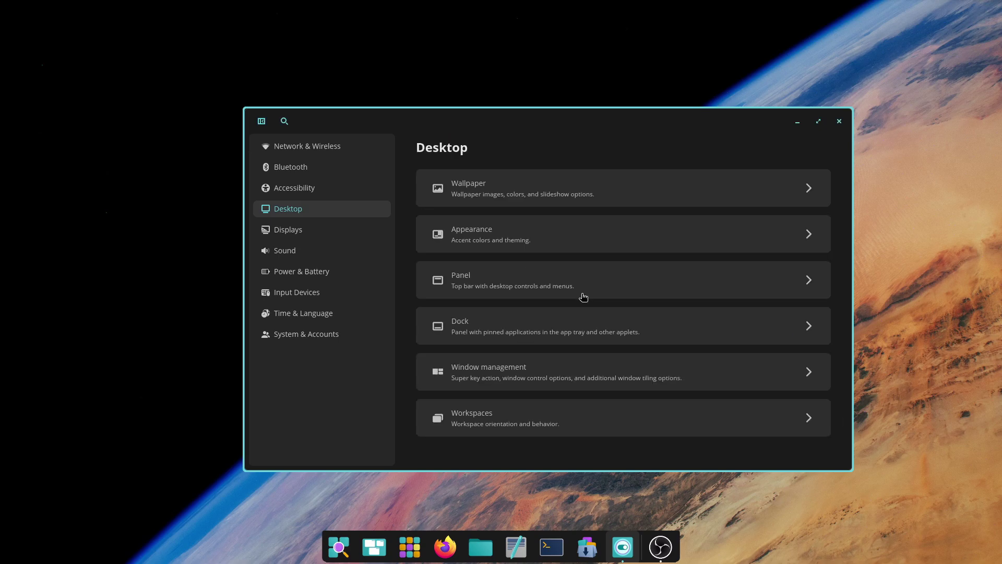
click(467, 379)
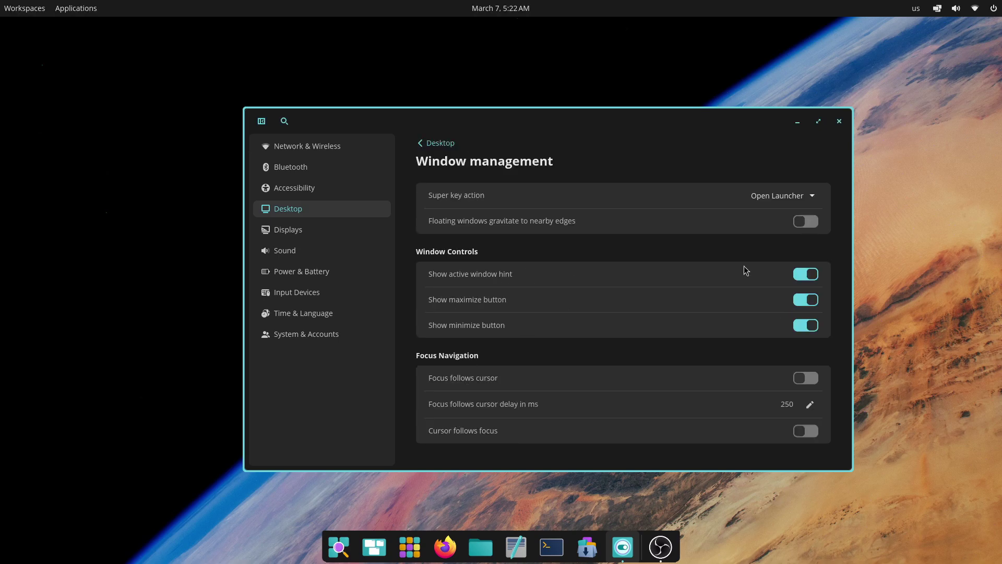
click(805, 300)
click(806, 325)
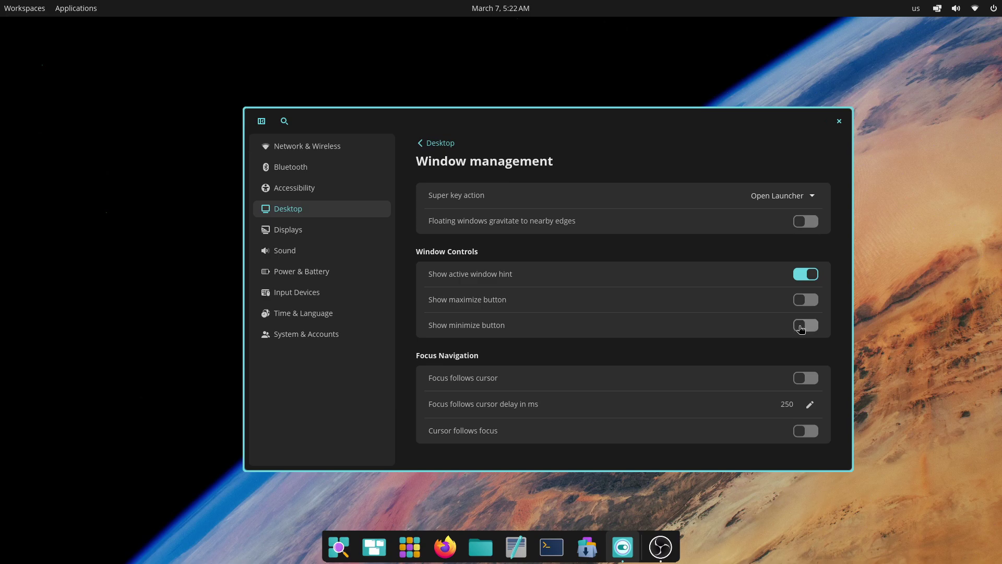
click(810, 299)
click(808, 325)
click(810, 274)
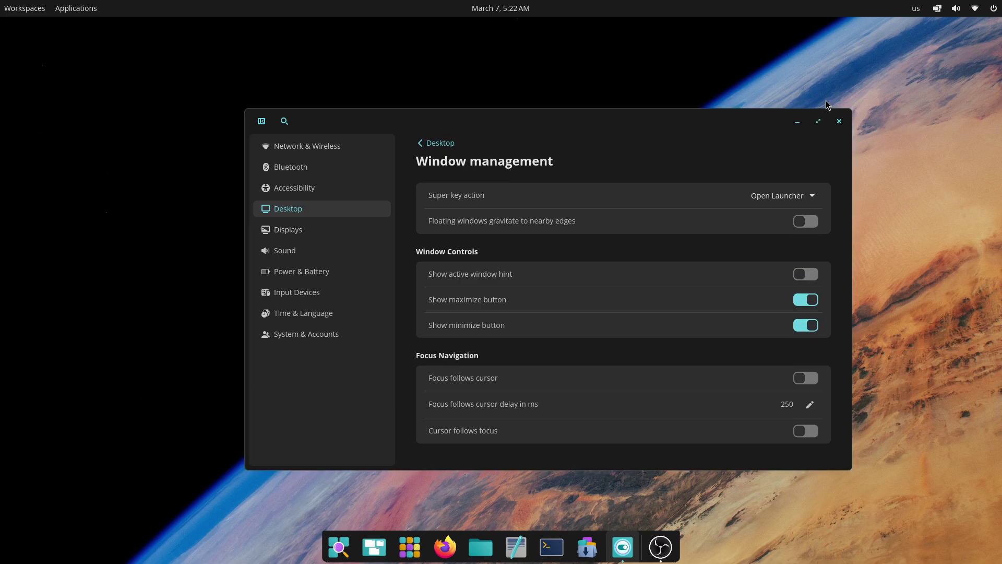
click(810, 274)
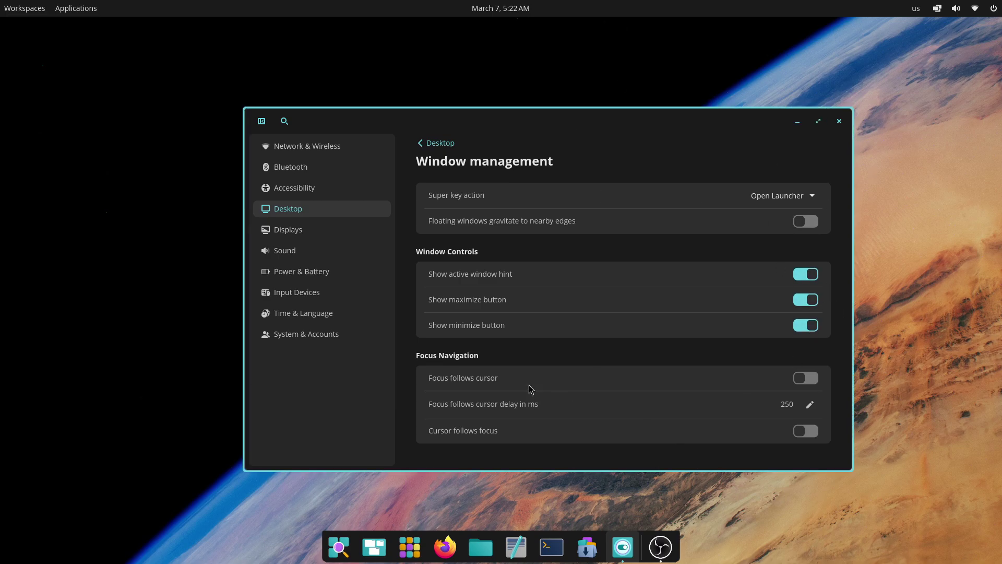
- Compare horizontal and vertical workspace orientation in the overview, finishing on Vertical
click(440, 144)
click(520, 418)
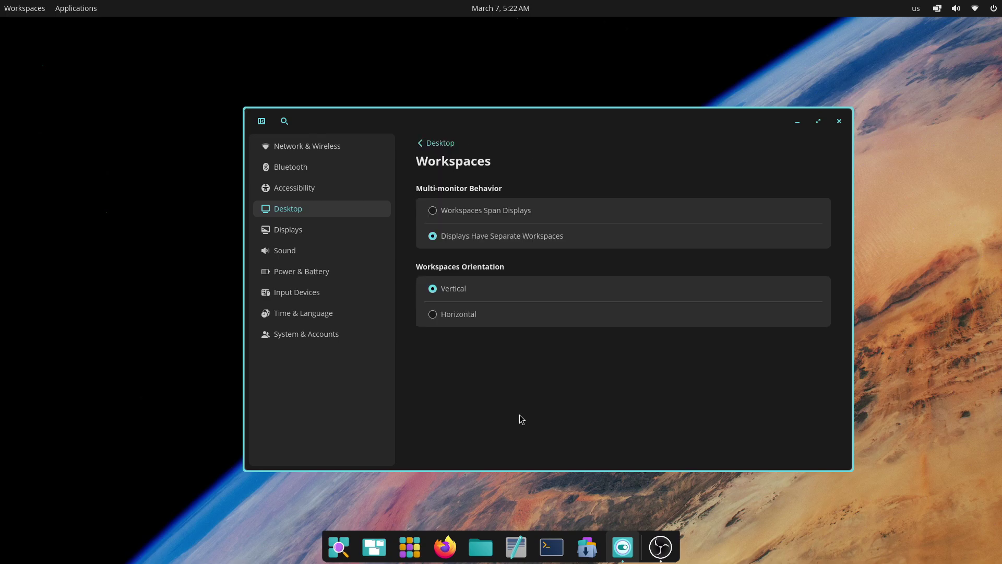
click(469, 315)
click(27, 8)
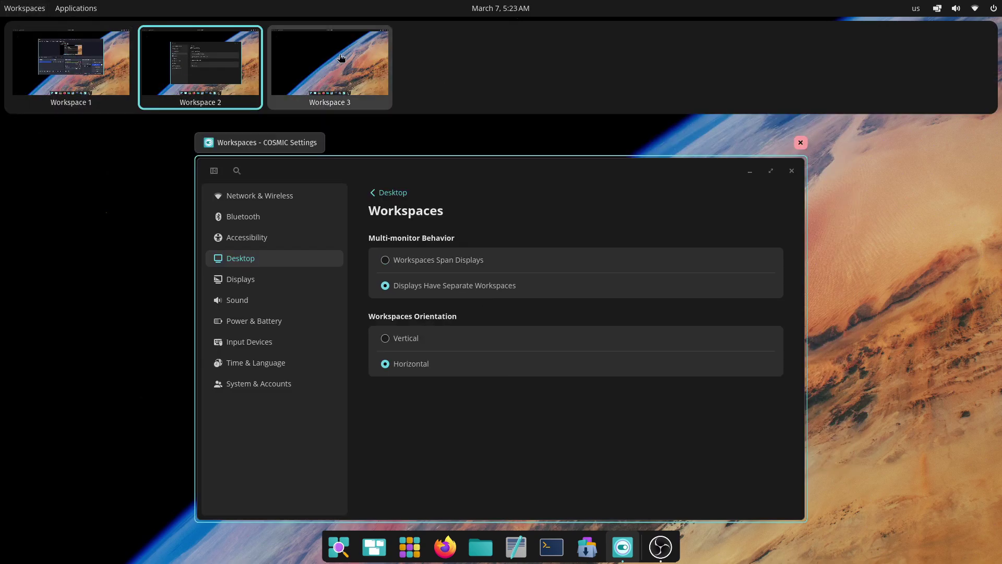
click(204, 81)
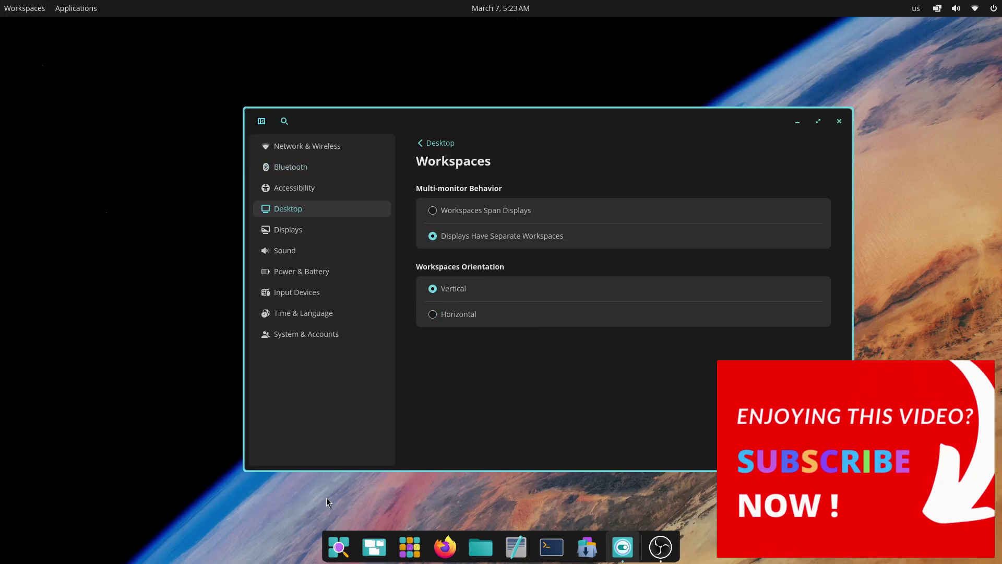
click(361, 556)
click(361, 556)
click(468, 314)
click(24, 7)
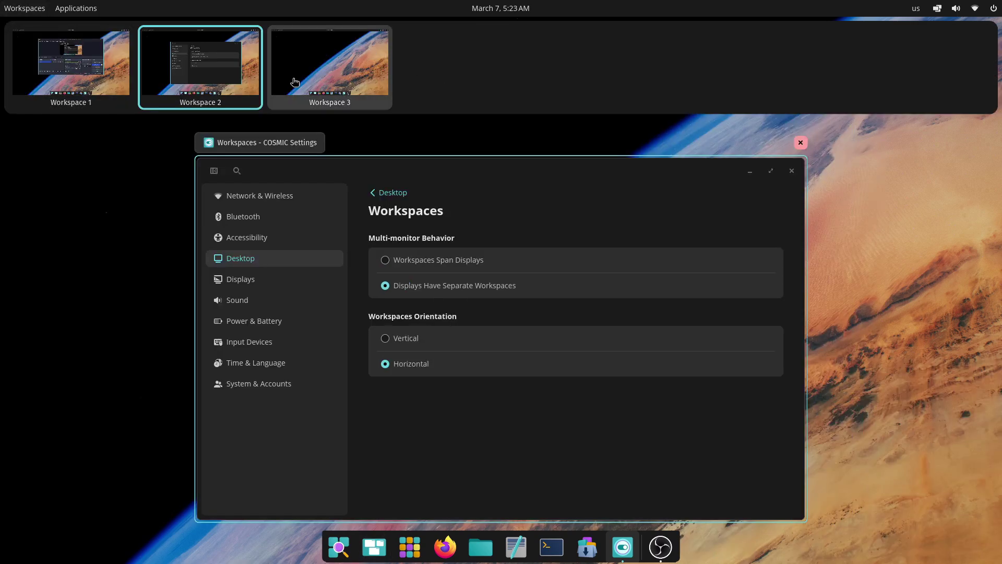
click(213, 102)
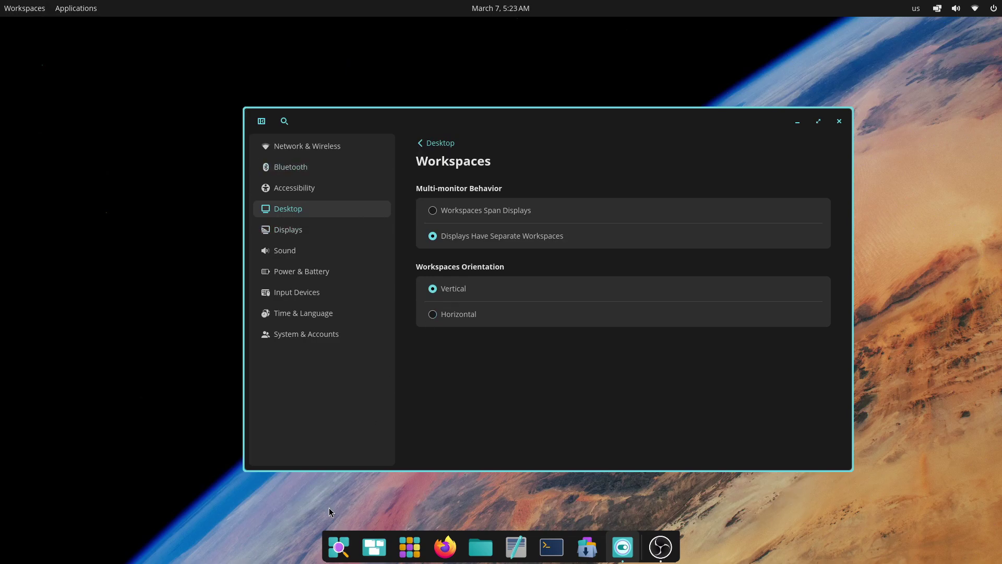
click(364, 556)
click(364, 556)
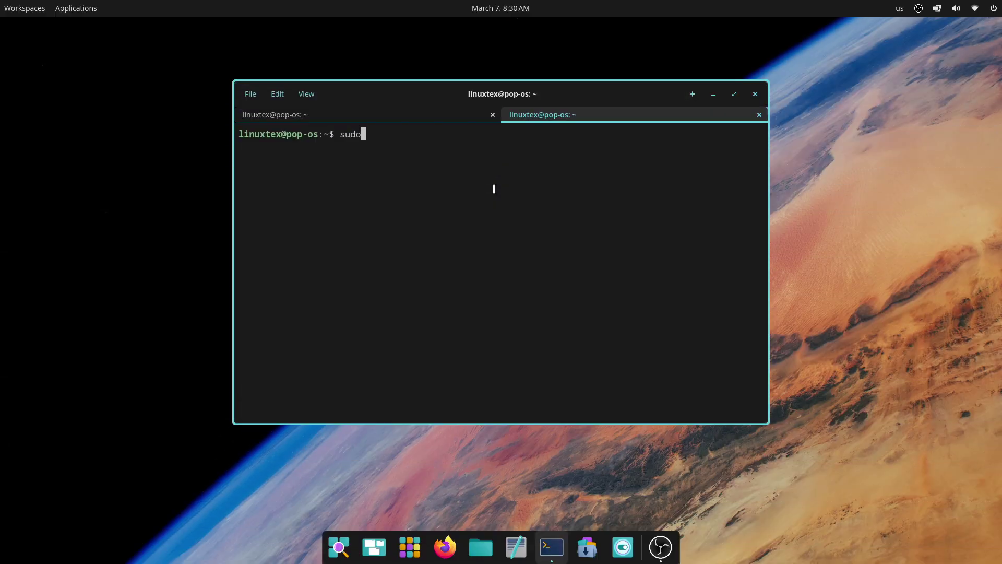
- Run sudo apt update with the administrator password, then check both terminal tabs
key(Return)
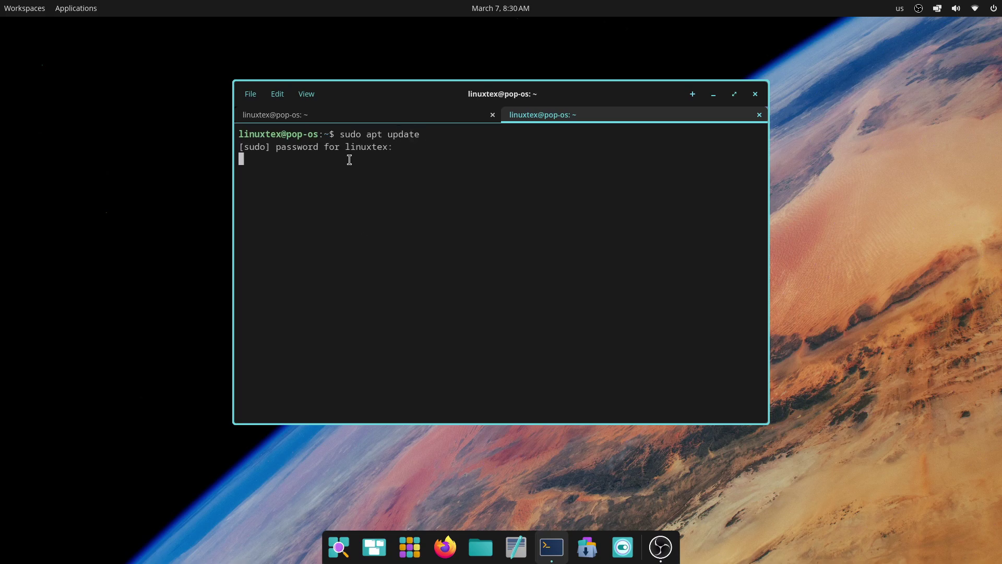
key(Return)
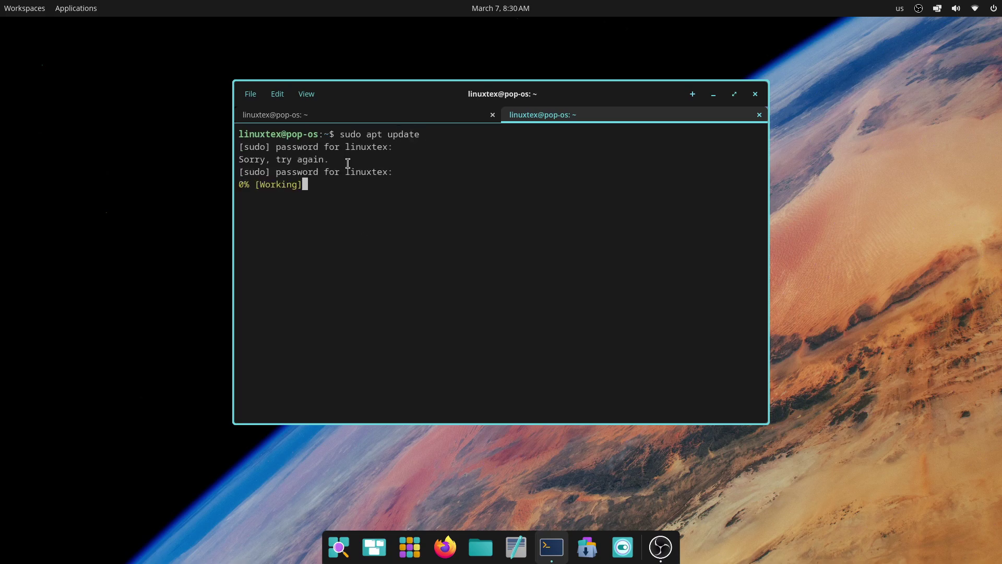
click(400, 116)
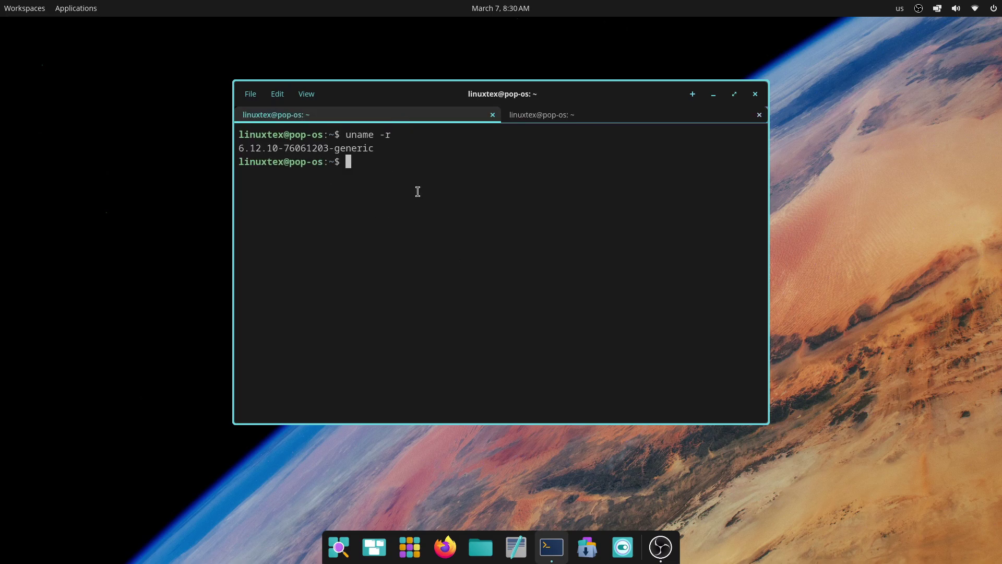
click(559, 120)
click(423, 120)
click(543, 119)
- Split the terminal horizontally and run sudo apt update in the lower pane
right_click(415, 165)
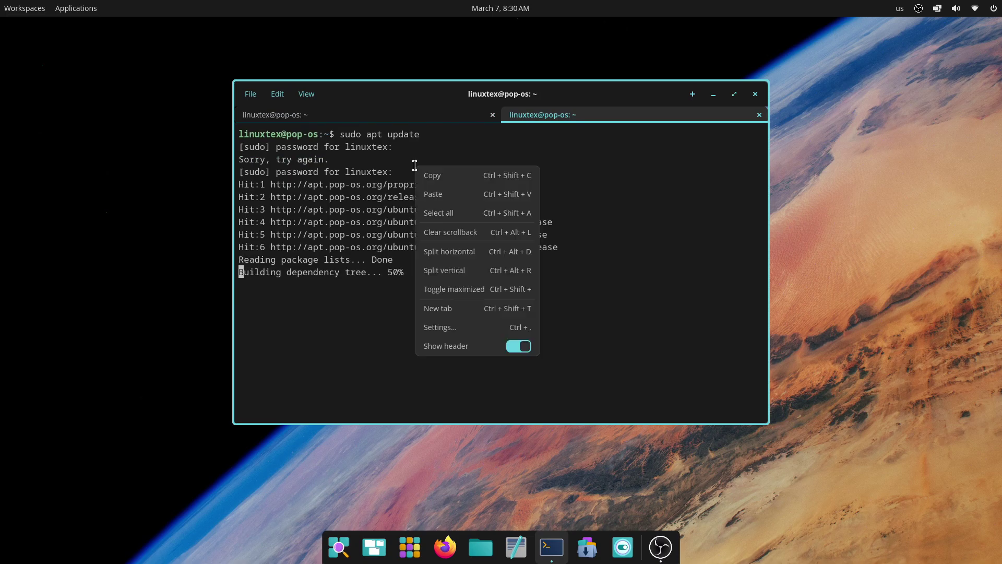
click(519, 252)
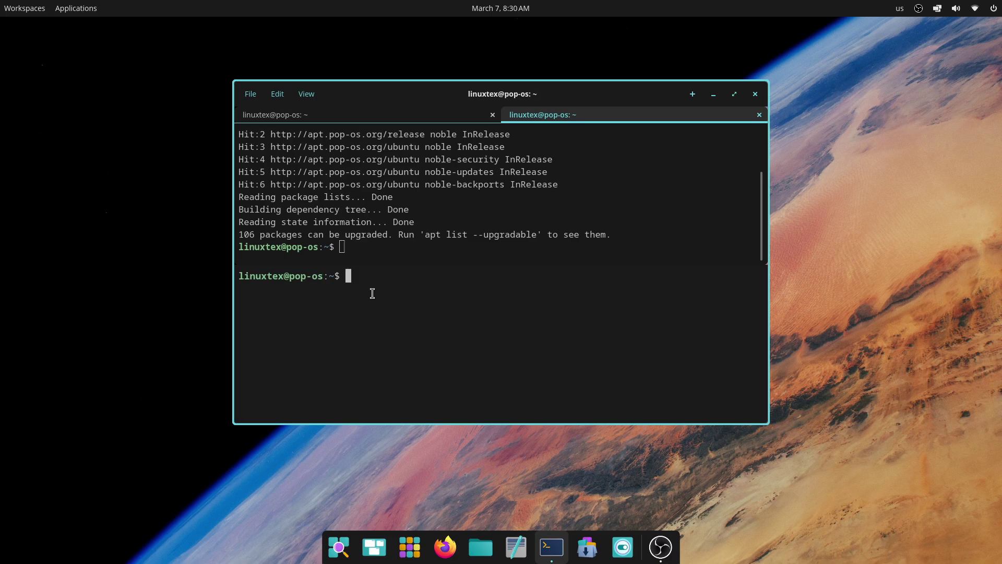
text(sudo apt update)
key(Return)
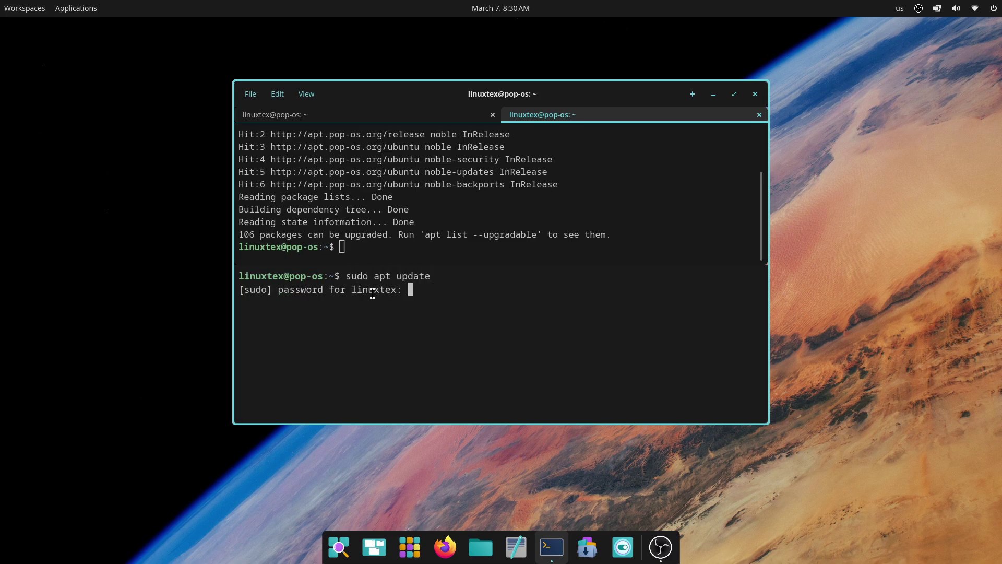
- Split the lower pane vertically, enlarge its font and drag the window larger
right_click(448, 335)
click(486, 246)
key(ctrl+plus)
key(ctrl+plus)
key(ctrl+plus)
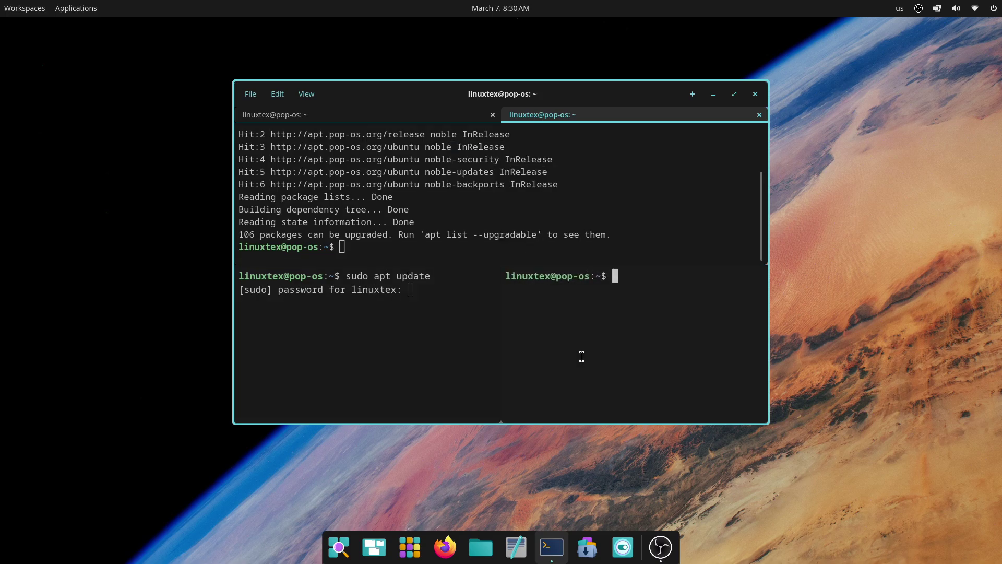
drag(764, 421, 949, 516)
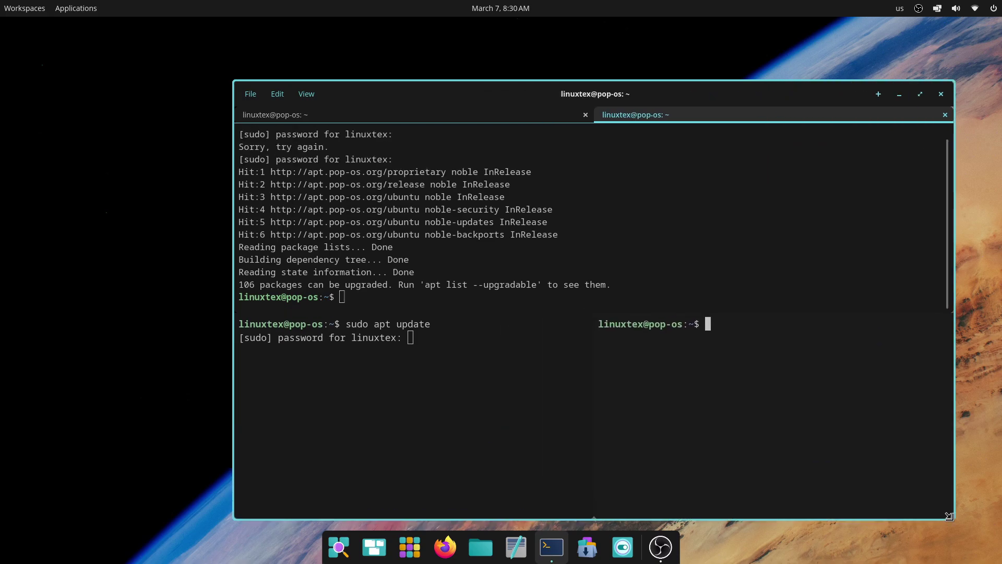